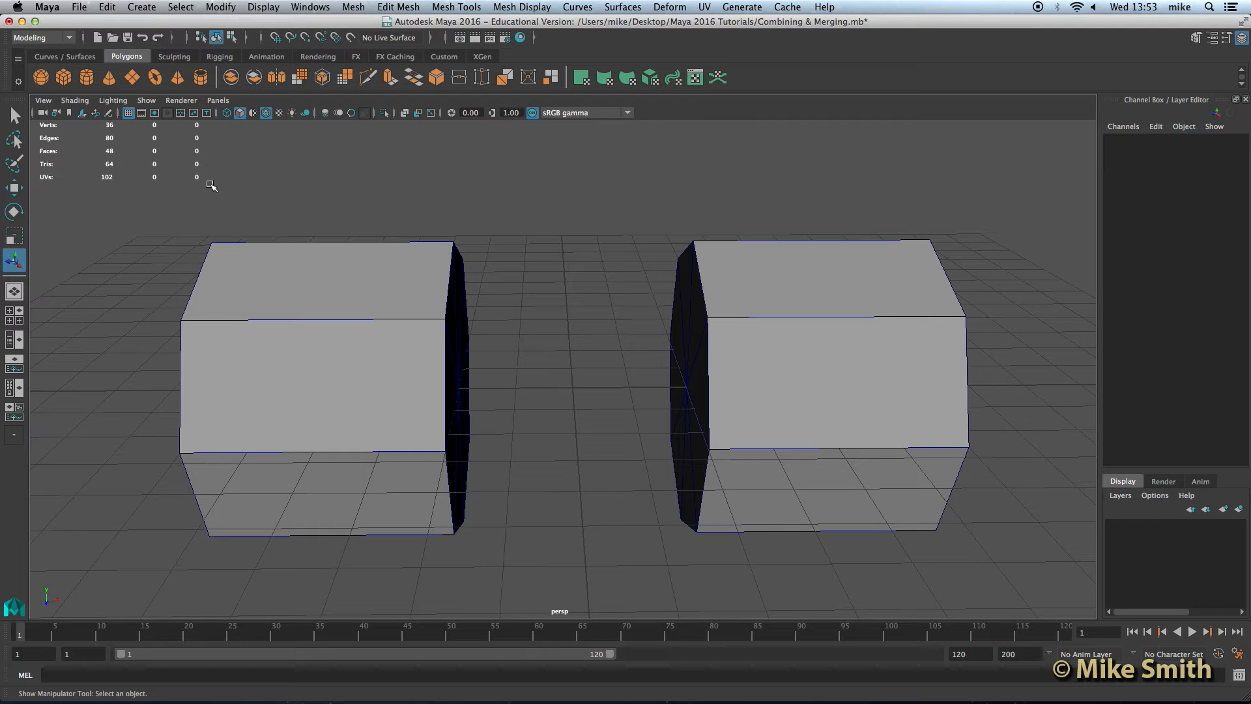
Check that Poly Count is enabled among the Heads Up Display options
{"action": "left_click", "coordinate": [266, 7]}
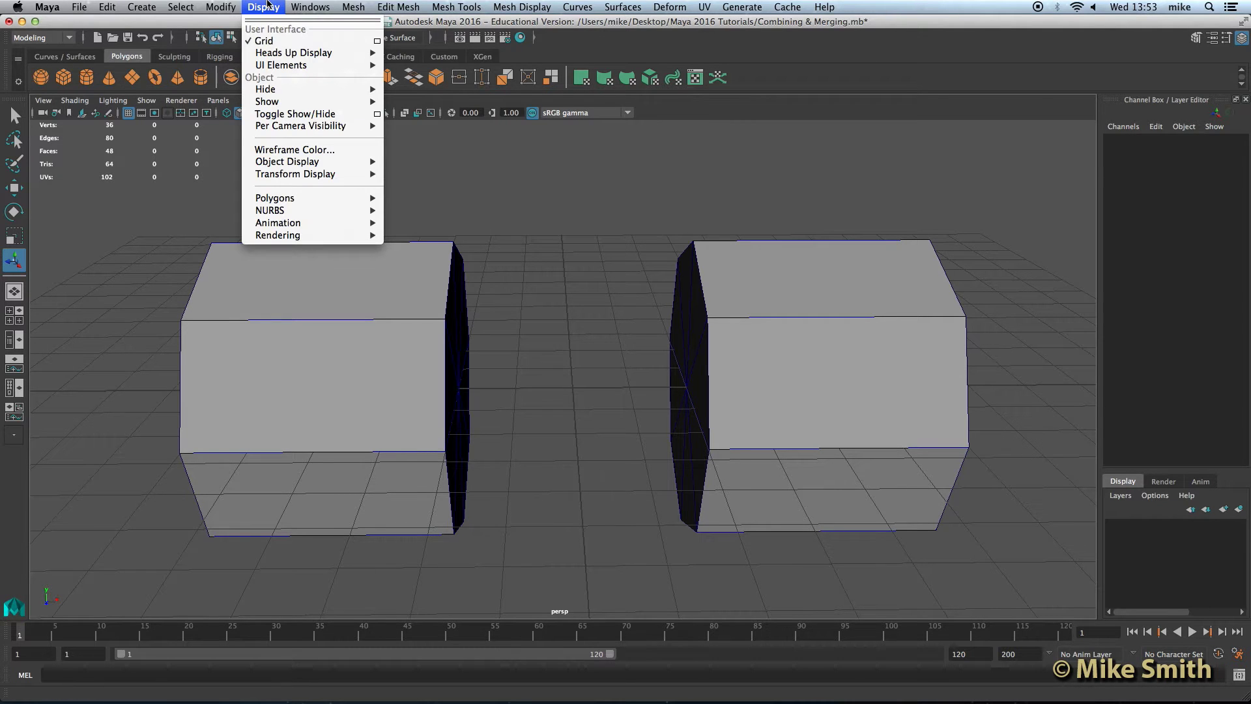
{"action": "mouse_move", "coordinate": [290, 54]}
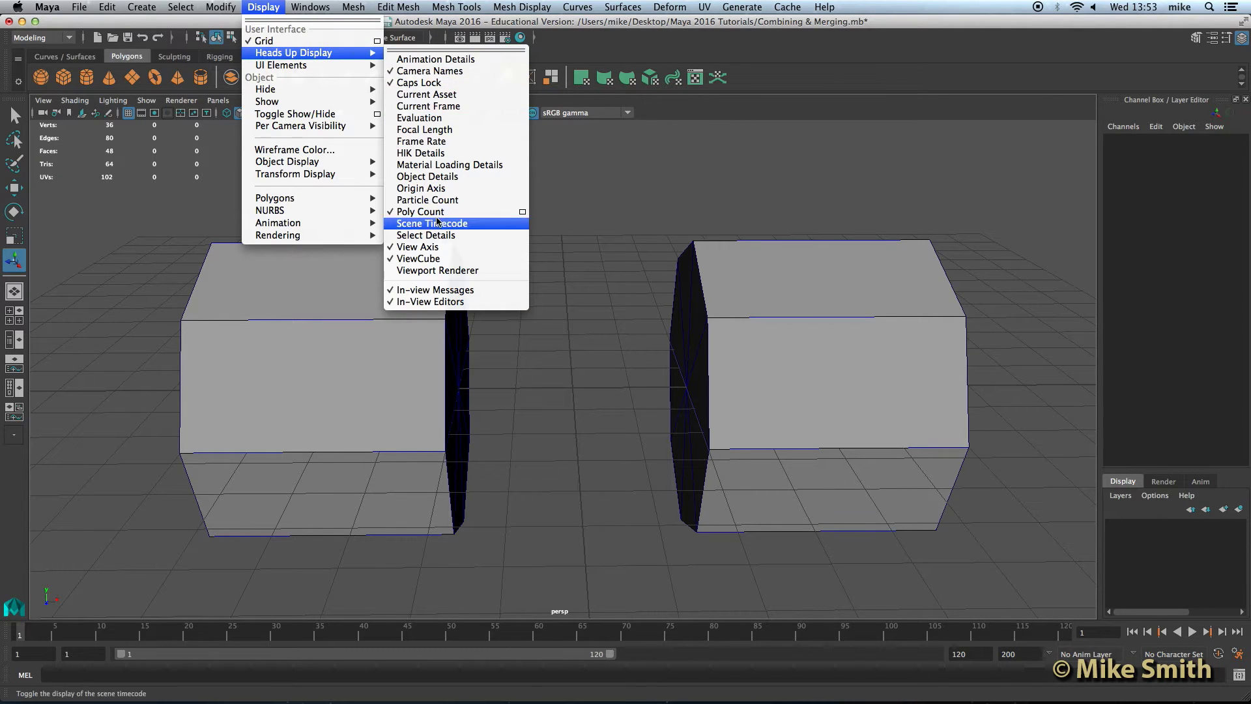
{"action": "left_click", "coordinate": [106, 230]}
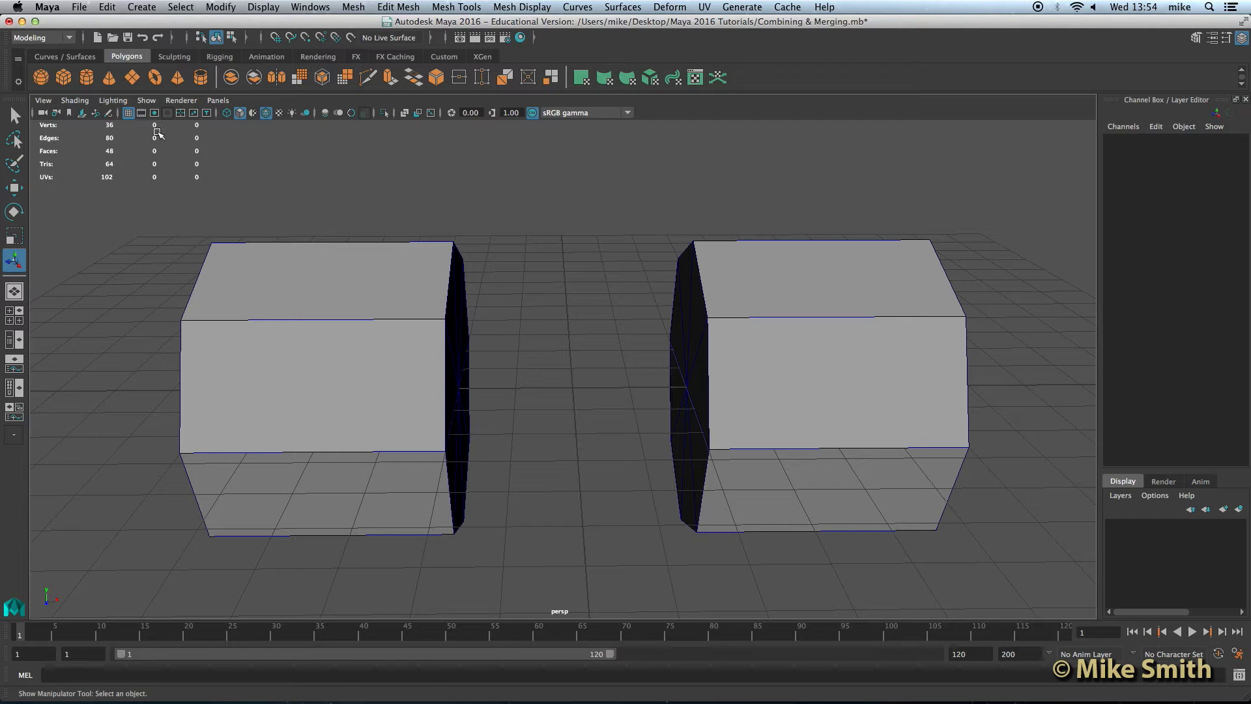
Check the poly count for the left object and its upper inner-end vertices, and return to object selection
{"action": "left_click", "coordinate": [346, 330]}
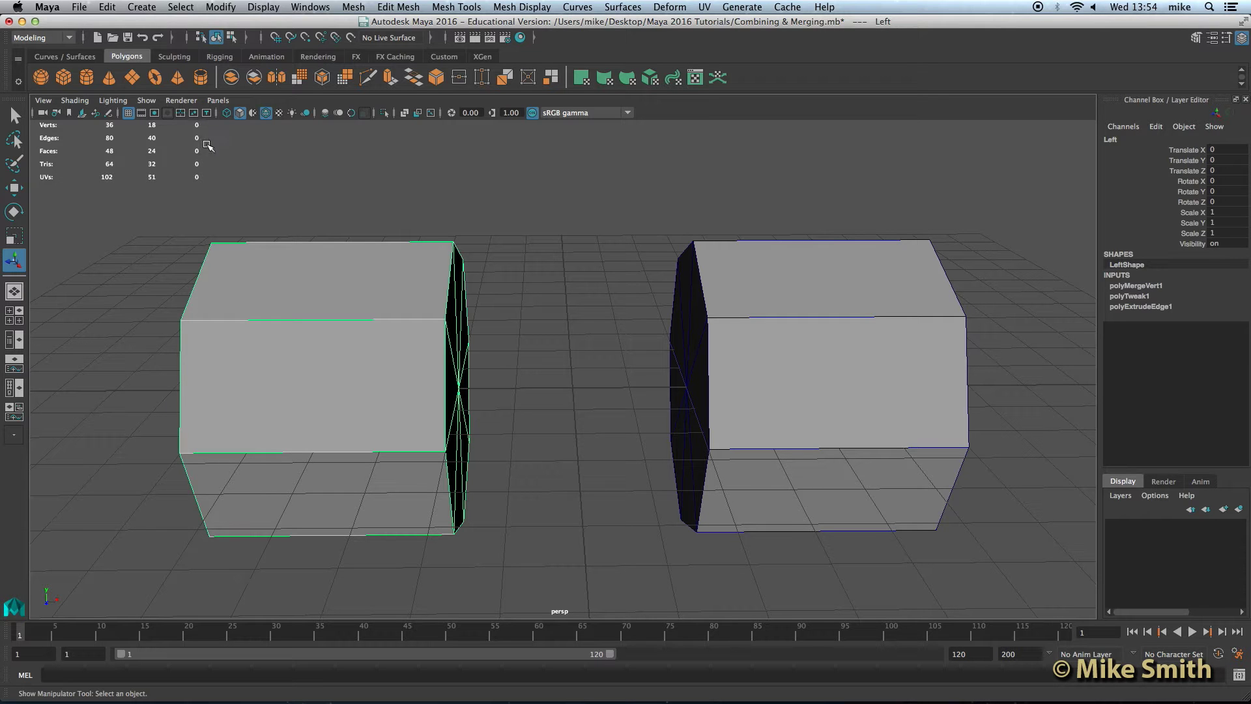
{"action": "right_click", "coordinate": [411, 269]}
{"action": "right_click_drag", "start_coordinate": [408, 269], "coordinate": [362, 269]}
{"action": "left_click_drag", "start_coordinate": [377, 201], "coordinate": [548, 376]}
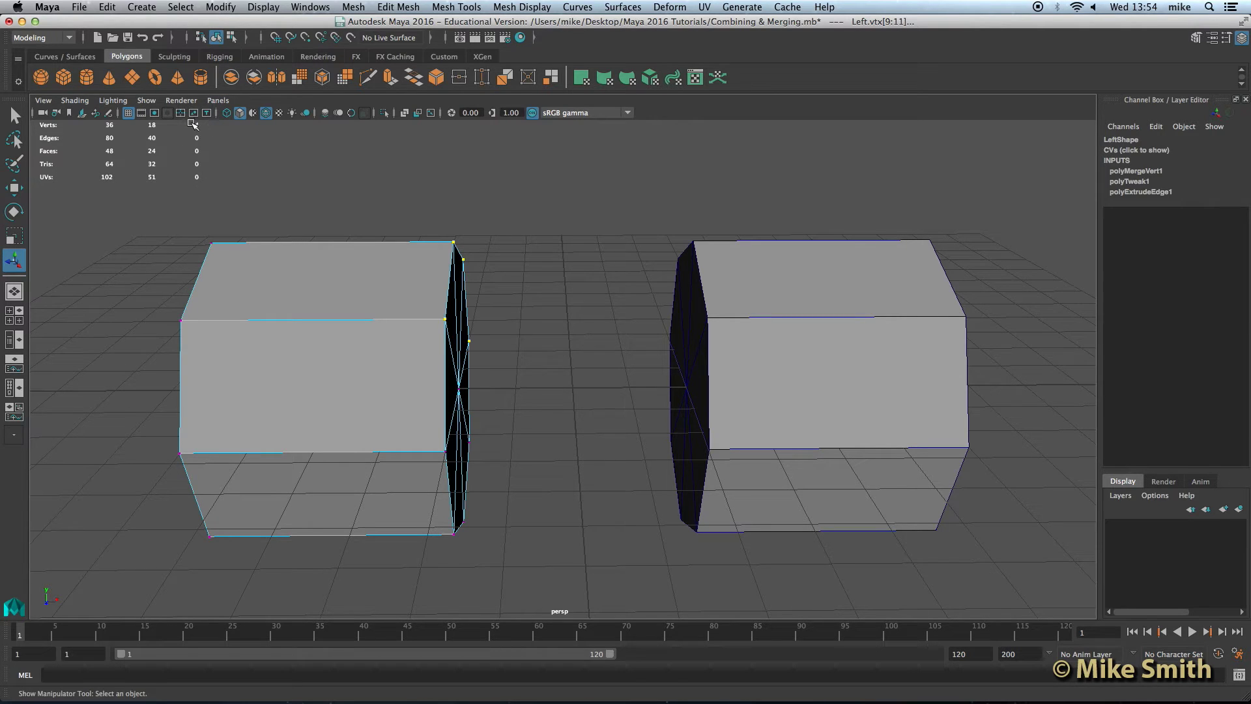
{"action": "right_click_drag", "start_coordinate": [362, 279], "coordinate": [411, 268]}
Select the left and right objects separately and examine their facing ends from several angles
{"action": "left_click_drag", "start_coordinate": [555, 328], "coordinate": [395, 320], "text": "alt"}
{"action": "left_click", "coordinate": [392, 320]}
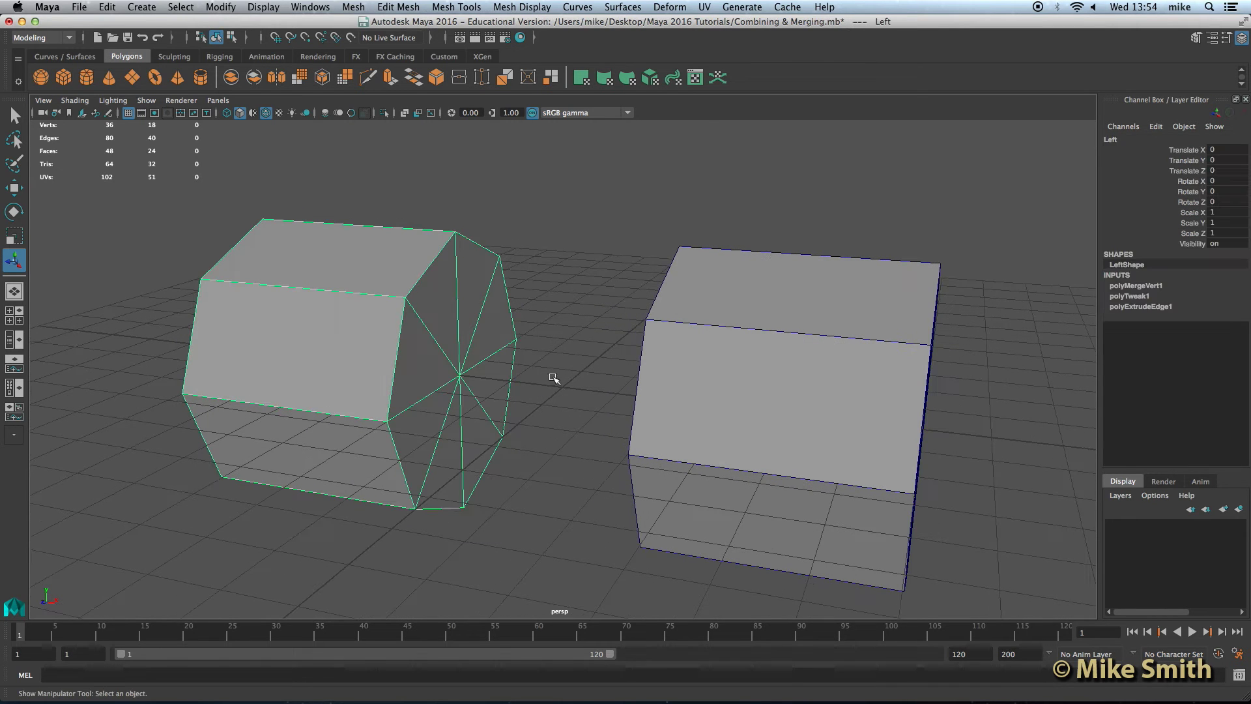
{"action": "left_click", "coordinate": [720, 370]}
{"action": "left_click_drag", "start_coordinate": [564, 365], "coordinate": [554, 369], "text": "alt"}
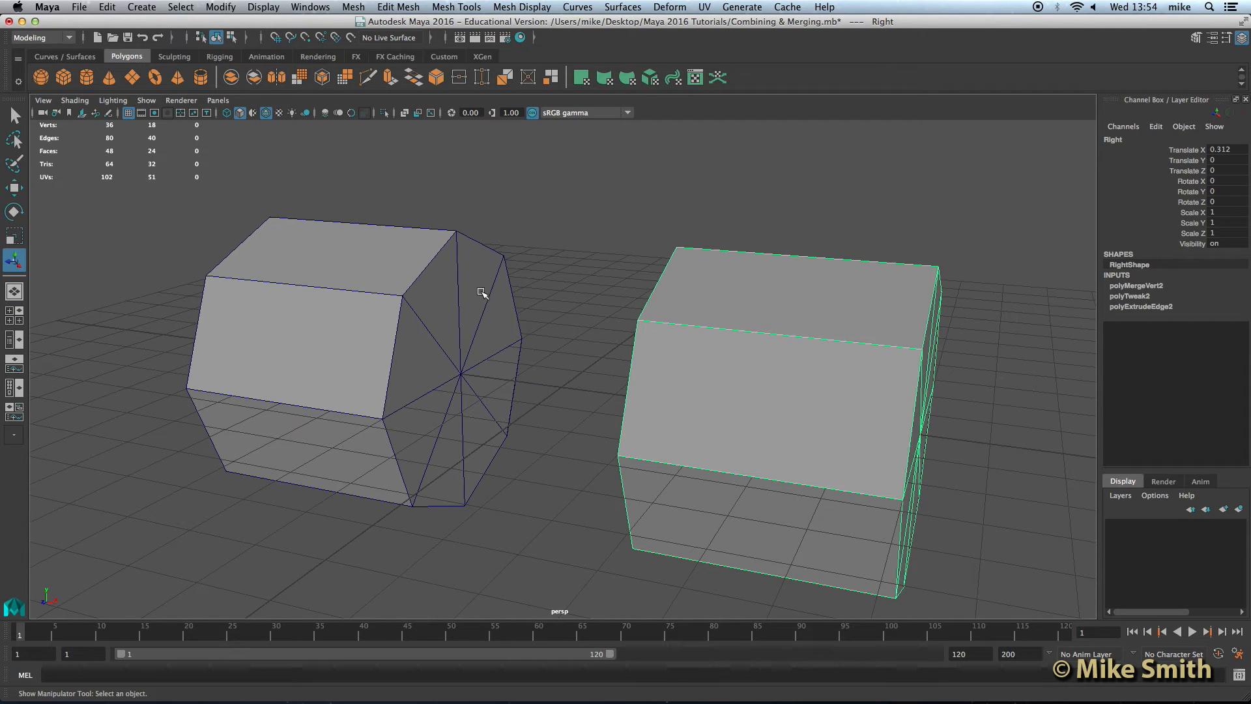
{"action": "left_click_drag", "start_coordinate": [378, 380], "coordinate": [416, 383], "text": "alt"}
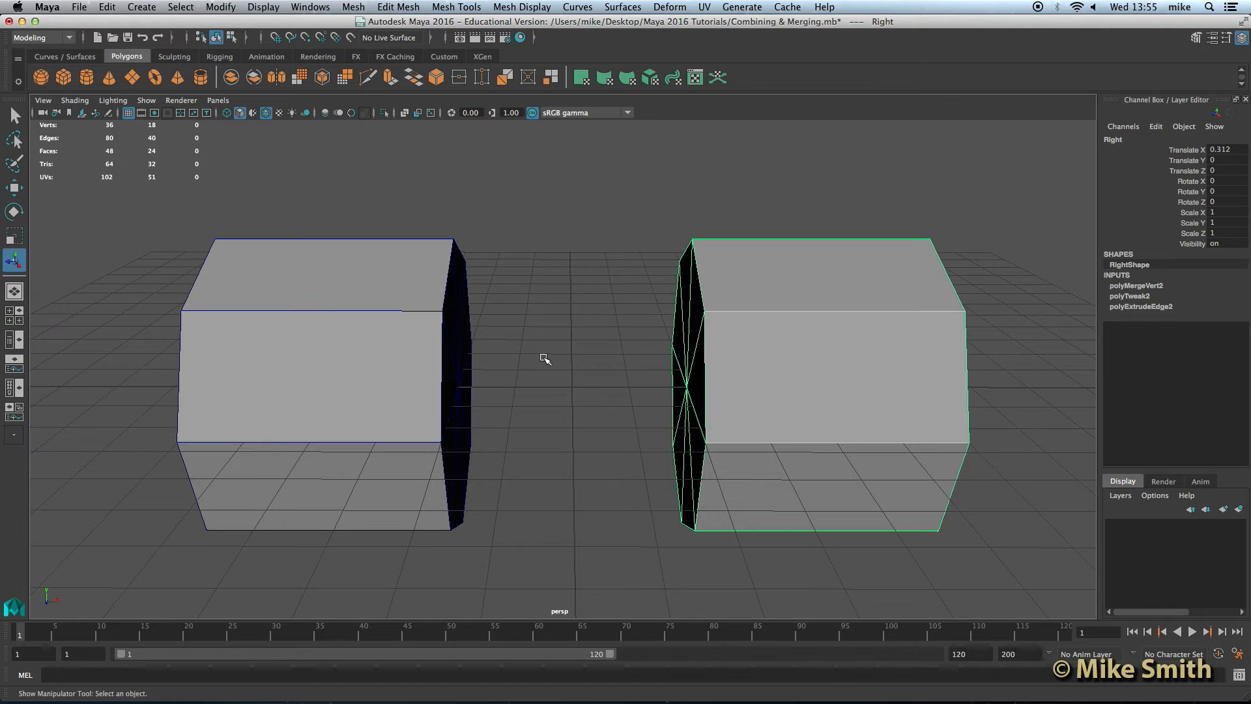
{"action": "mouse_move", "coordinate": [584, 363]}
{"action": "left_mouse_down", "text": "alt"}
{"action": "mouse_move", "coordinate": [544, 397]}
{"action": "mouse_move", "coordinate": [573, 385]}
{"action": "left_mouse_up", "text": "alt"}
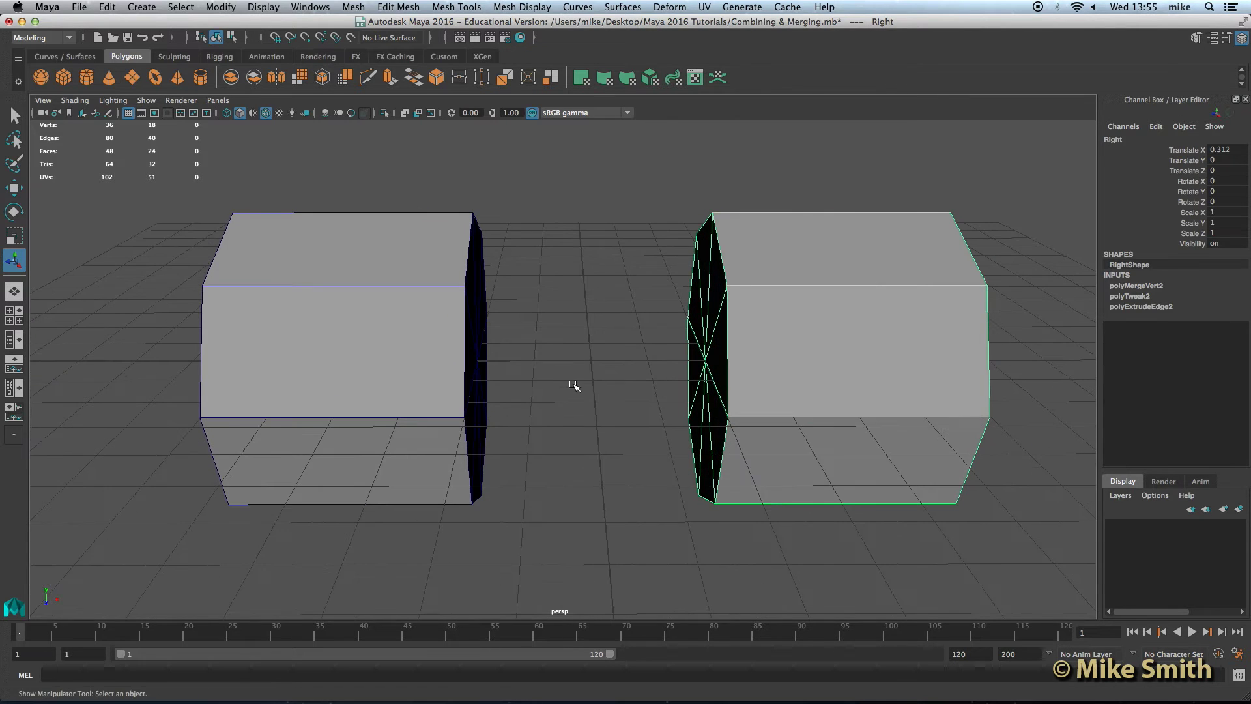
Open the Outliner, select the Left and Right entries one at a time, and place the window beside the objects
{"action": "left_click", "coordinate": [310, 7]}
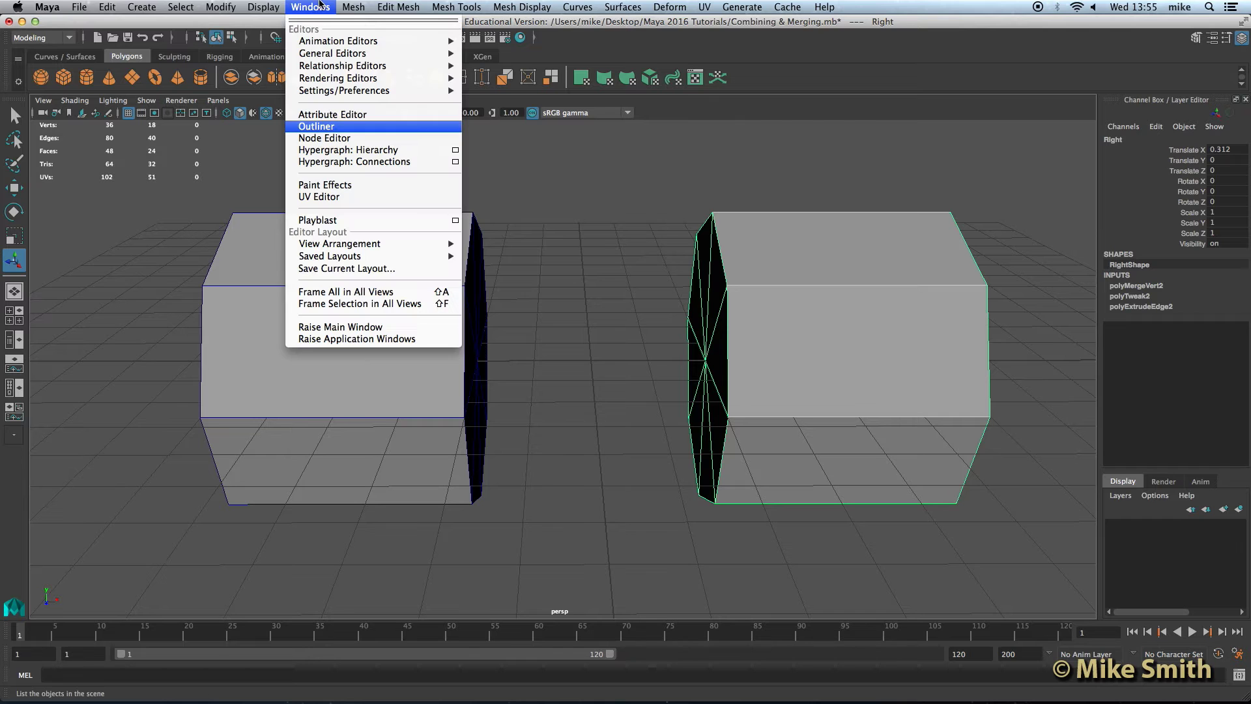
{"action": "left_click", "coordinate": [337, 127]}
{"action": "left_click_drag", "start_coordinate": [238, 279], "coordinate": [587, 175]}
{"action": "left_click", "coordinate": [554, 287]}
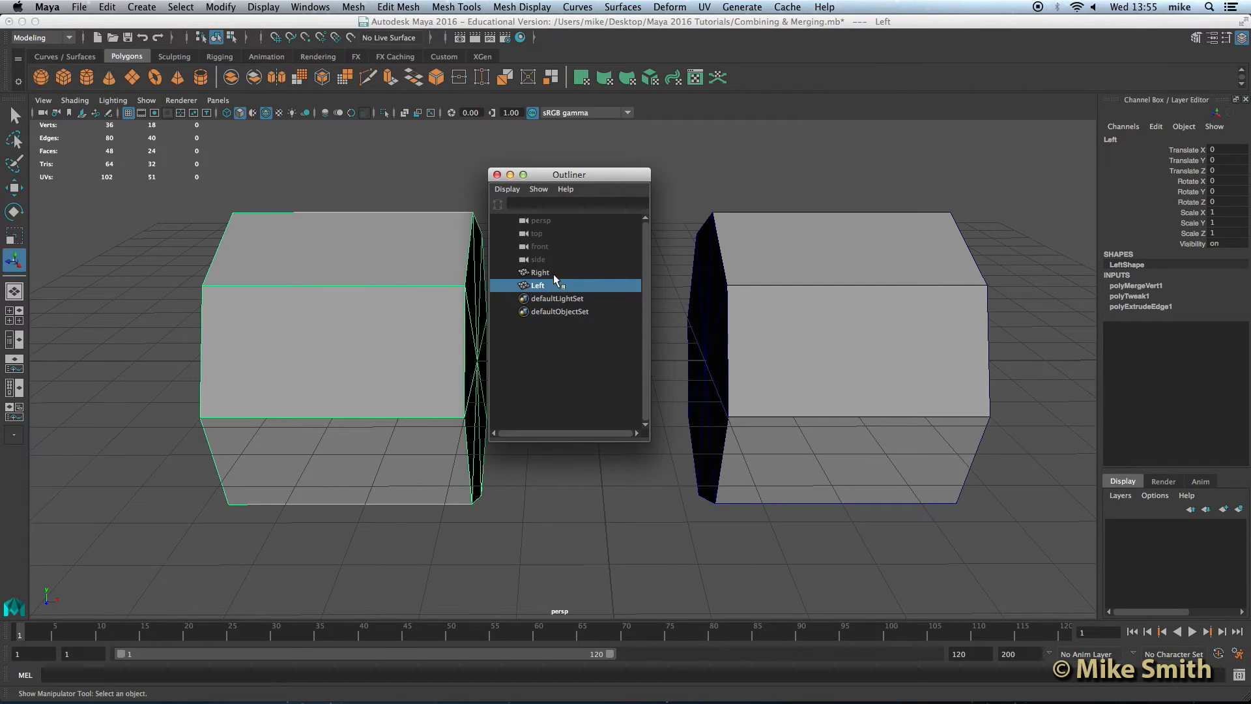
{"action": "left_click", "coordinate": [553, 273]}
{"action": "left_click_drag", "start_coordinate": [573, 175], "coordinate": [117, 291]}
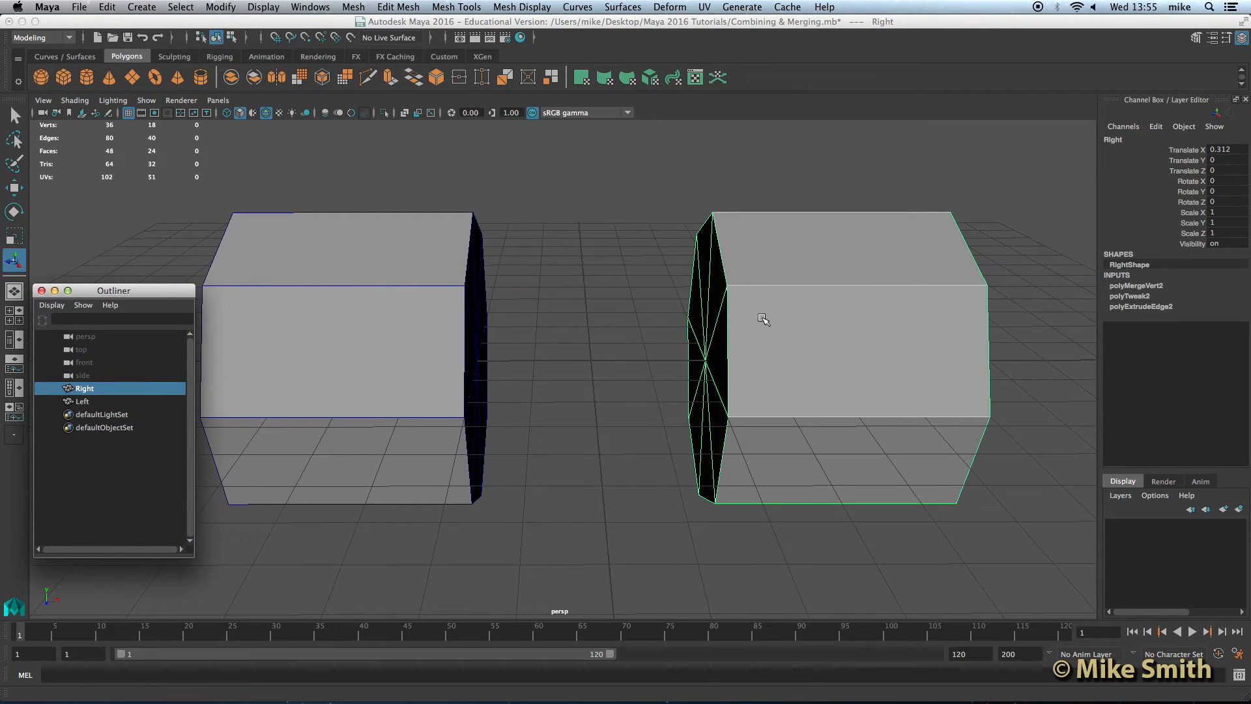
Combine the Left and Right objects into a single mesh and select the result
{"action": "left_click", "coordinate": [403, 268]}
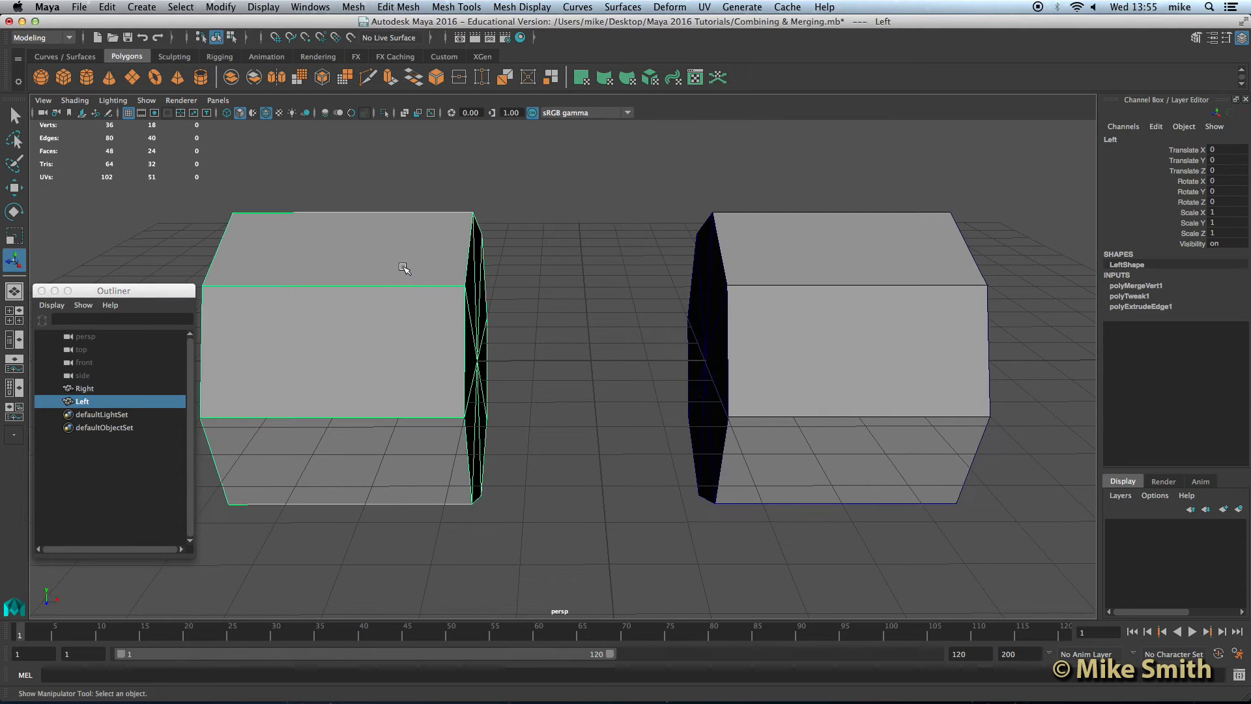
{"action": "left_click", "coordinate": [857, 286], "text": "shift"}
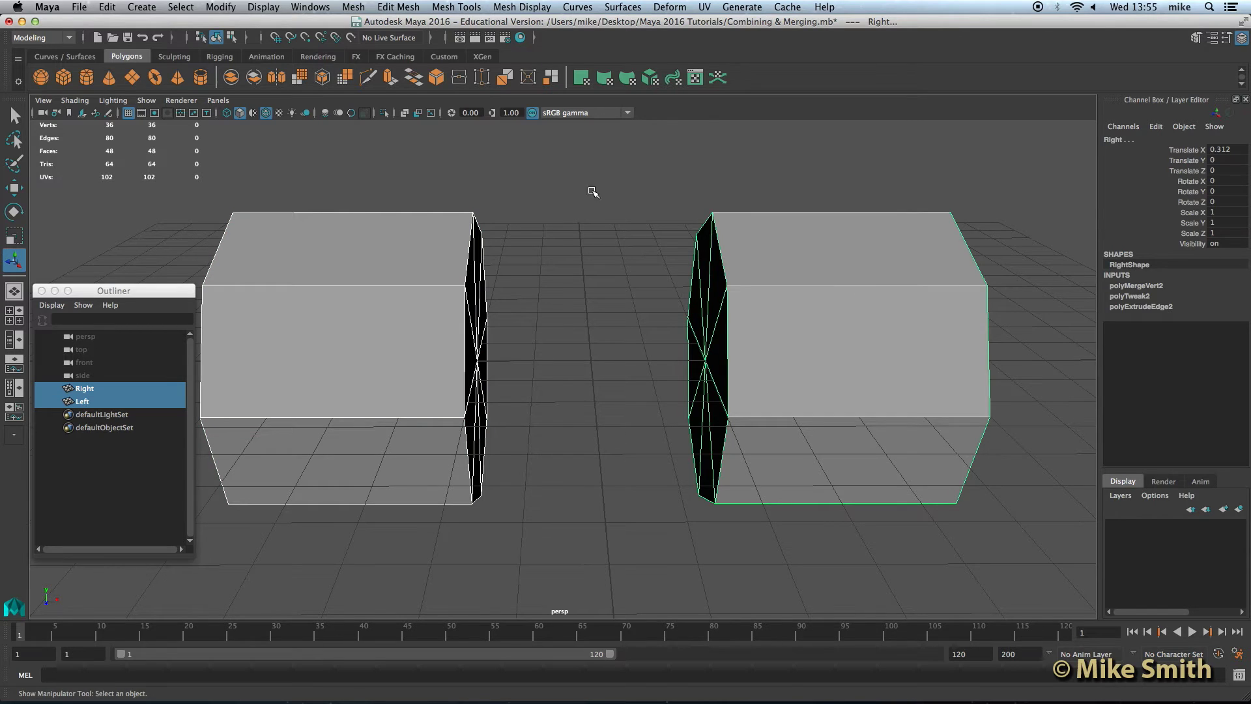
{"action": "left_click", "coordinate": [353, 7]}
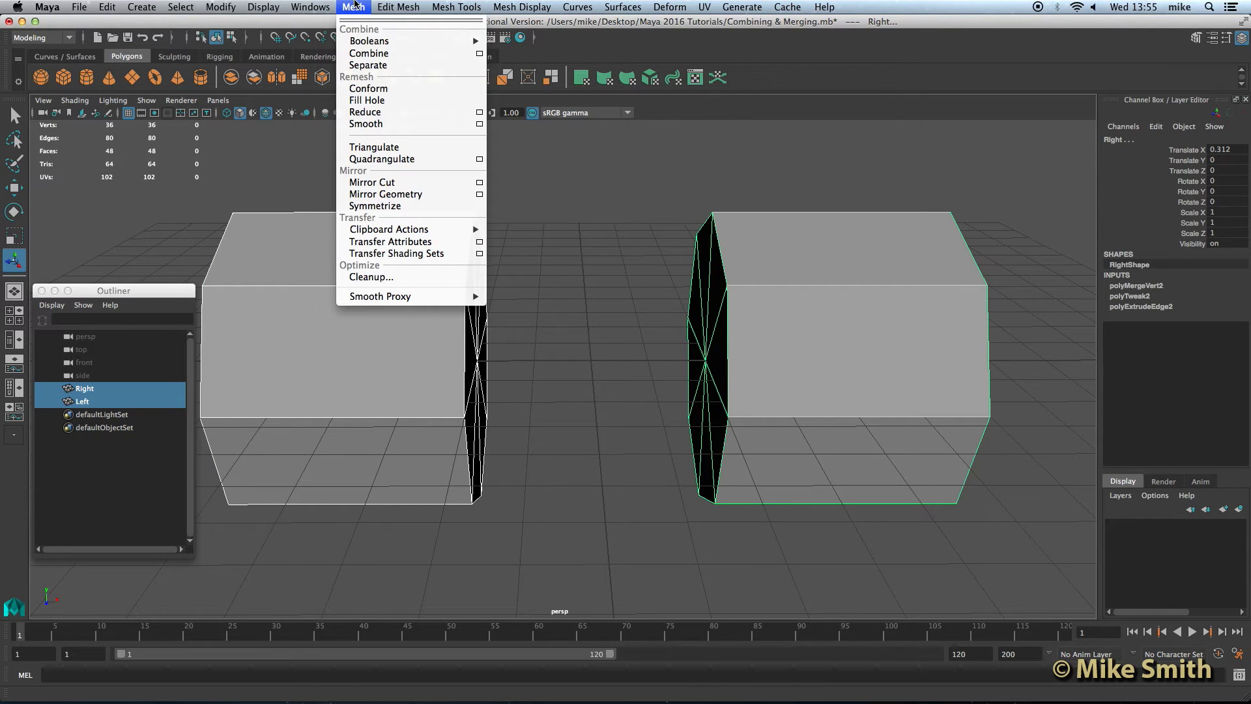
{"action": "left_click", "coordinate": [369, 53]}
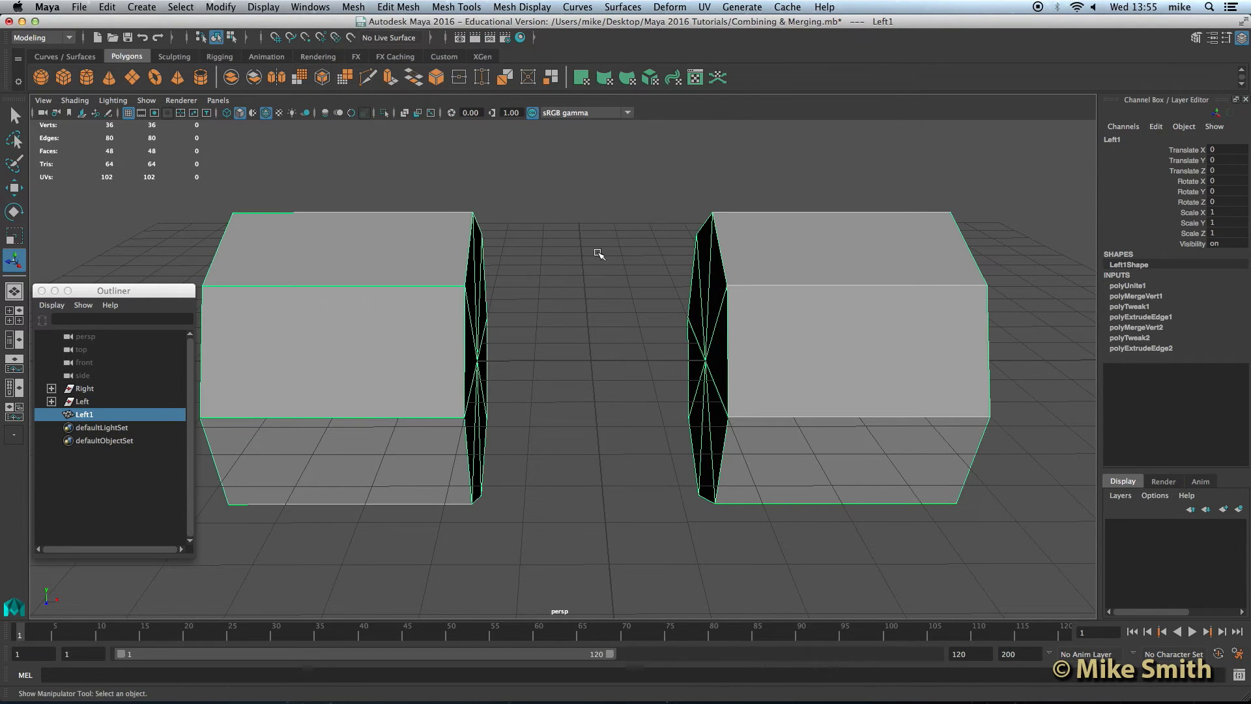
{"action": "left_click", "coordinate": [407, 275]}
Rename the combined mesh to Part_1 in the Outliner
{"action": "left_click_drag", "start_coordinate": [114, 294], "coordinate": [594, 164]}
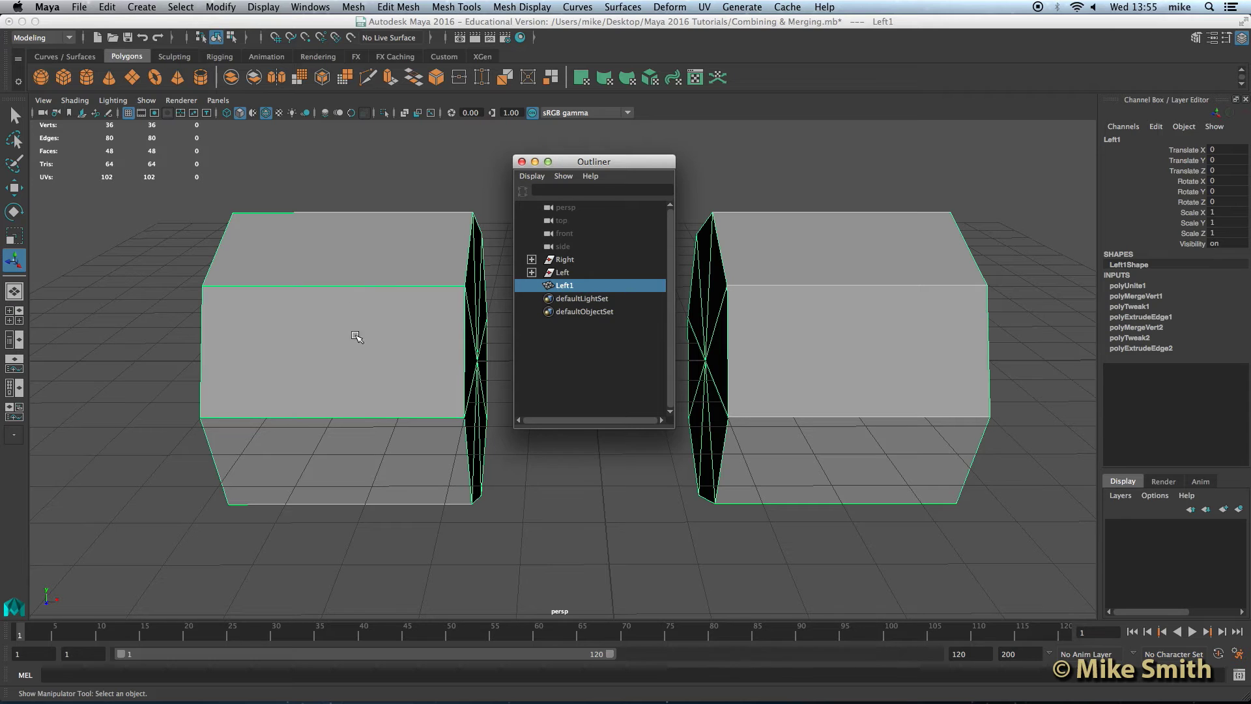
{"action": "double_click", "coordinate": [564, 286]}
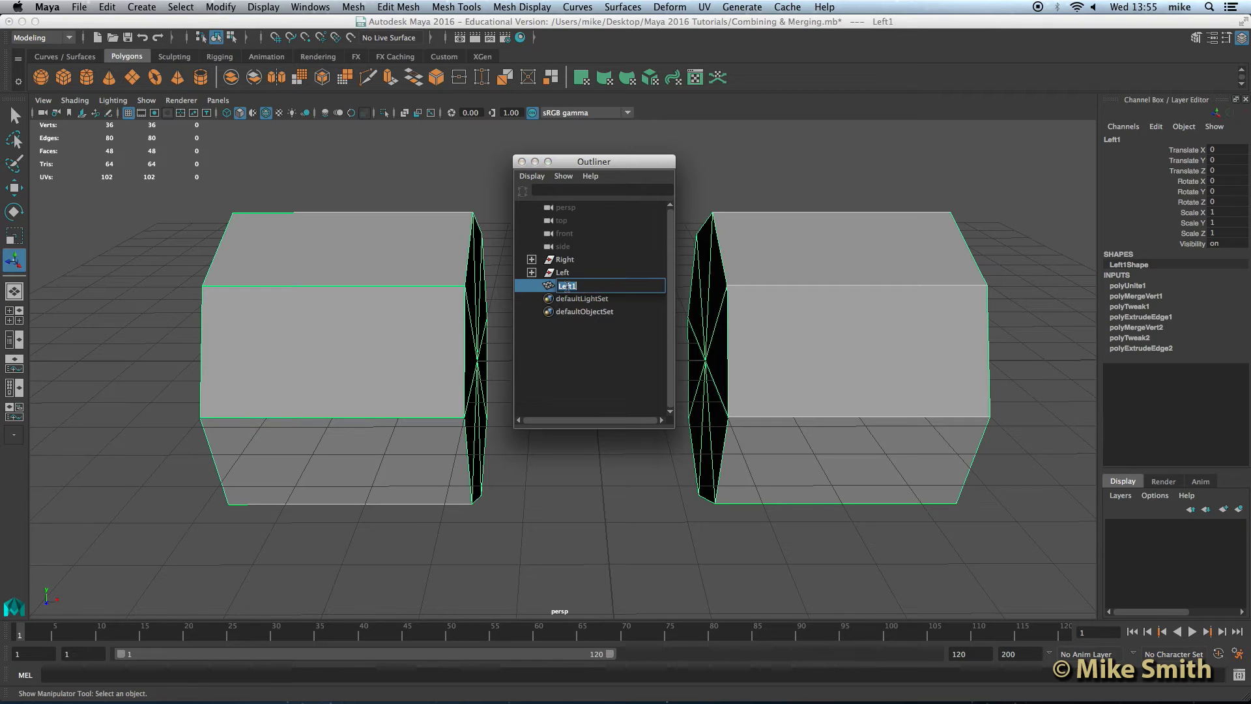
{"action": "type", "text": "Part_1"}
{"action": "key", "text": "Return"}
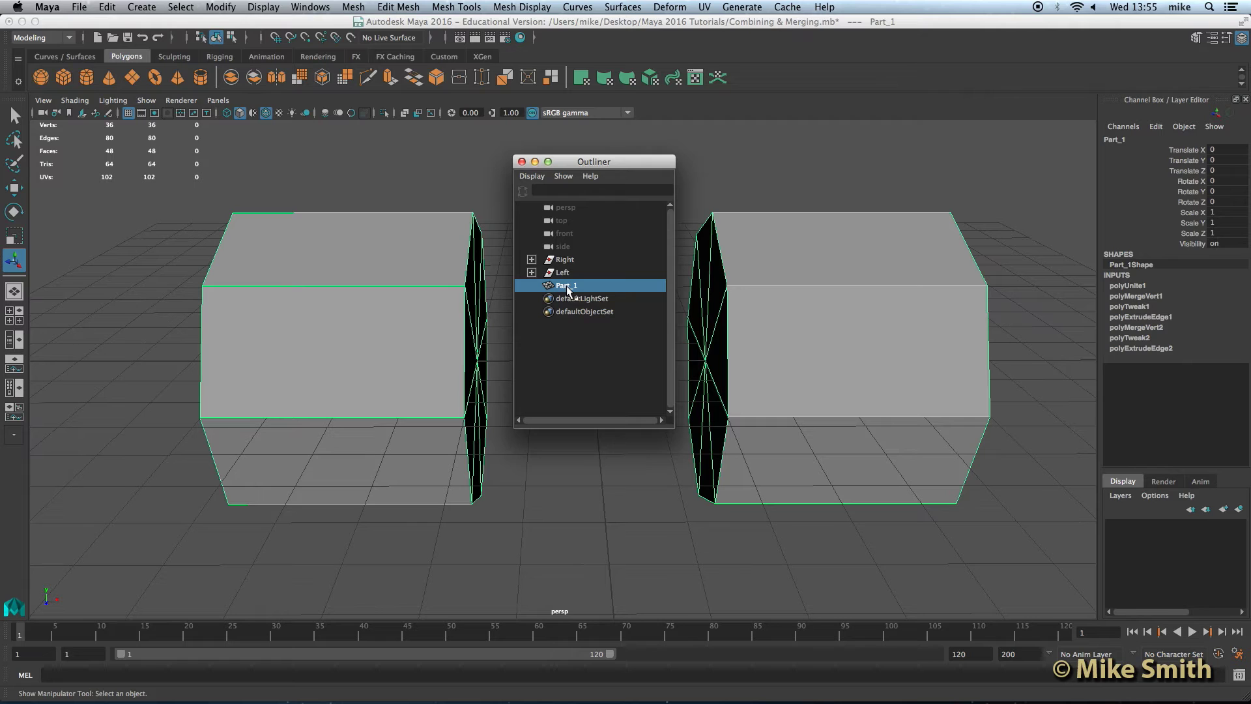
Inspect the leftover Left and Right groups in the Outliner, including what is nested under Right
{"action": "left_click", "coordinate": [568, 274]}
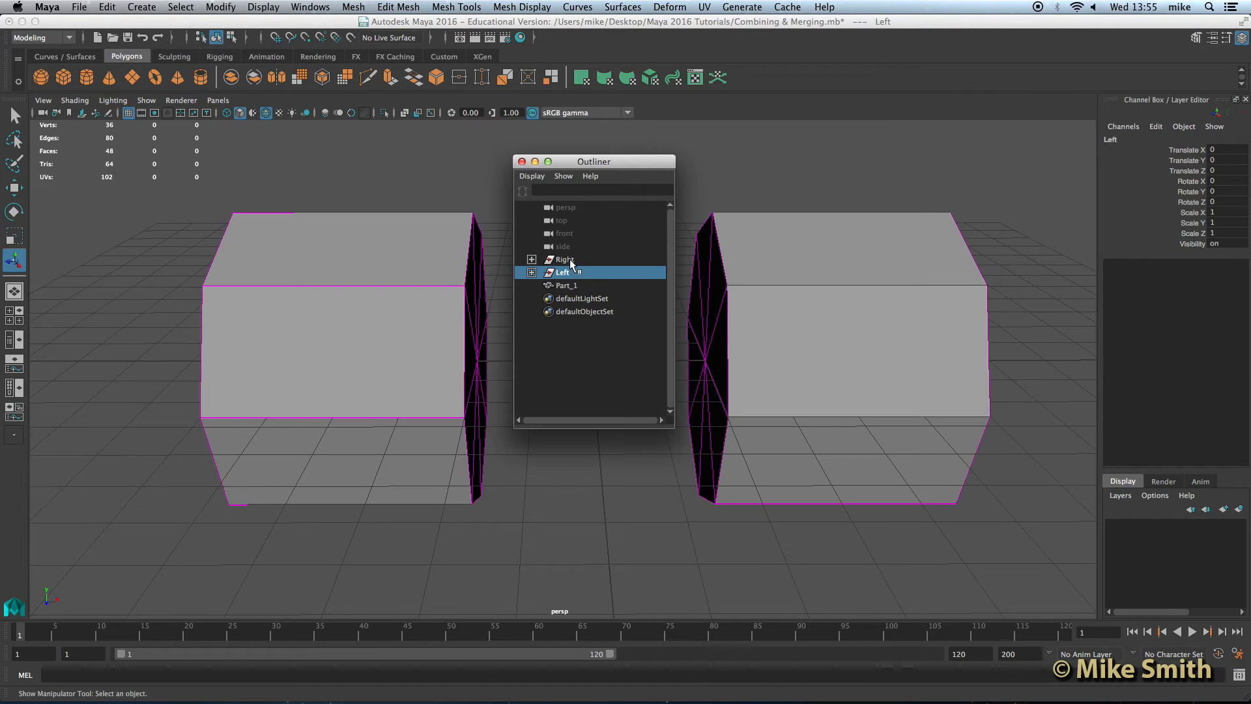
{"action": "left_click", "coordinate": [554, 259]}
{"action": "left_click", "coordinate": [531, 259]}
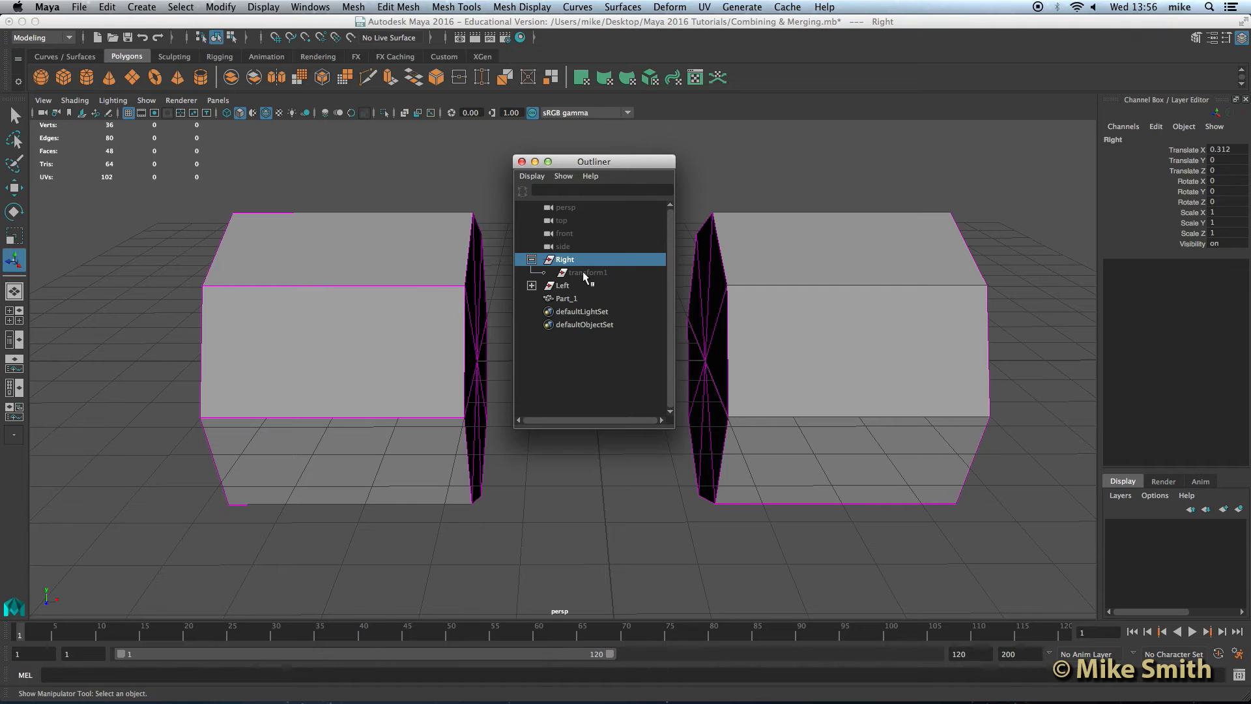
{"action": "left_click", "coordinate": [532, 259]}
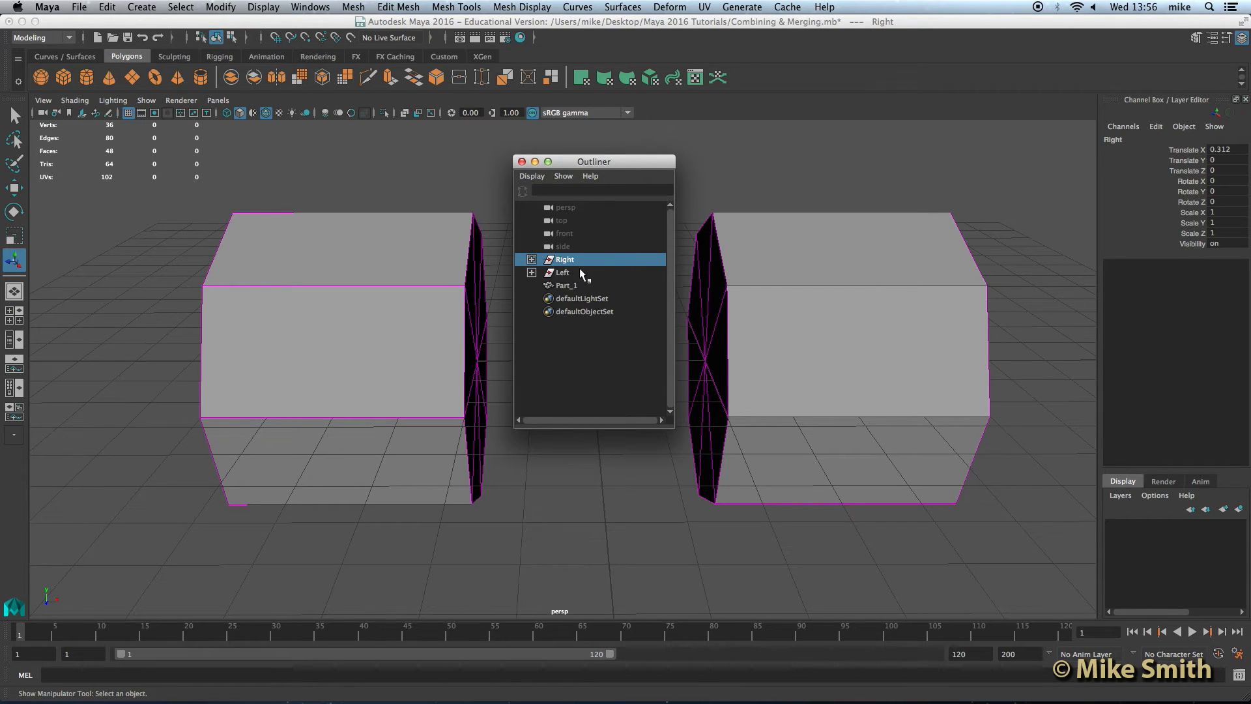
Delete the history on all objects, and move the Outliner clear of the model with Part_1 selected
{"action": "left_click", "coordinate": [107, 6]}
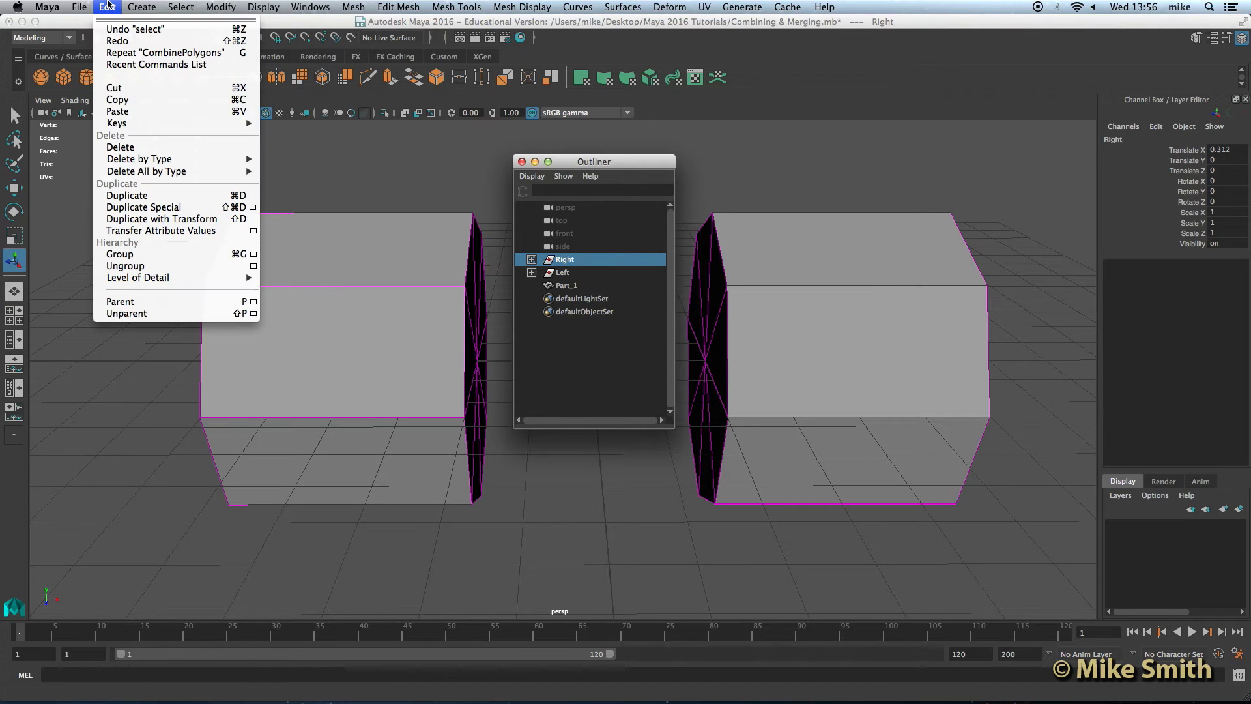
{"action": "mouse_move", "coordinate": [149, 164]}
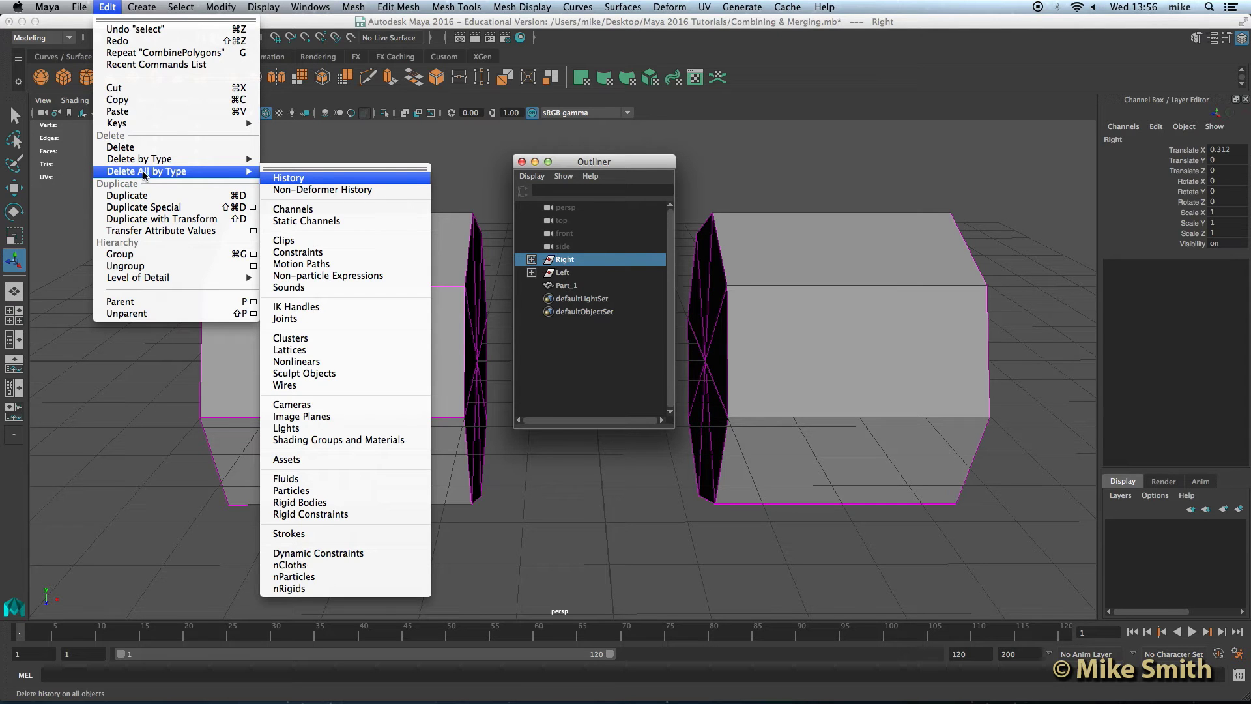
{"action": "left_click", "coordinate": [286, 179]}
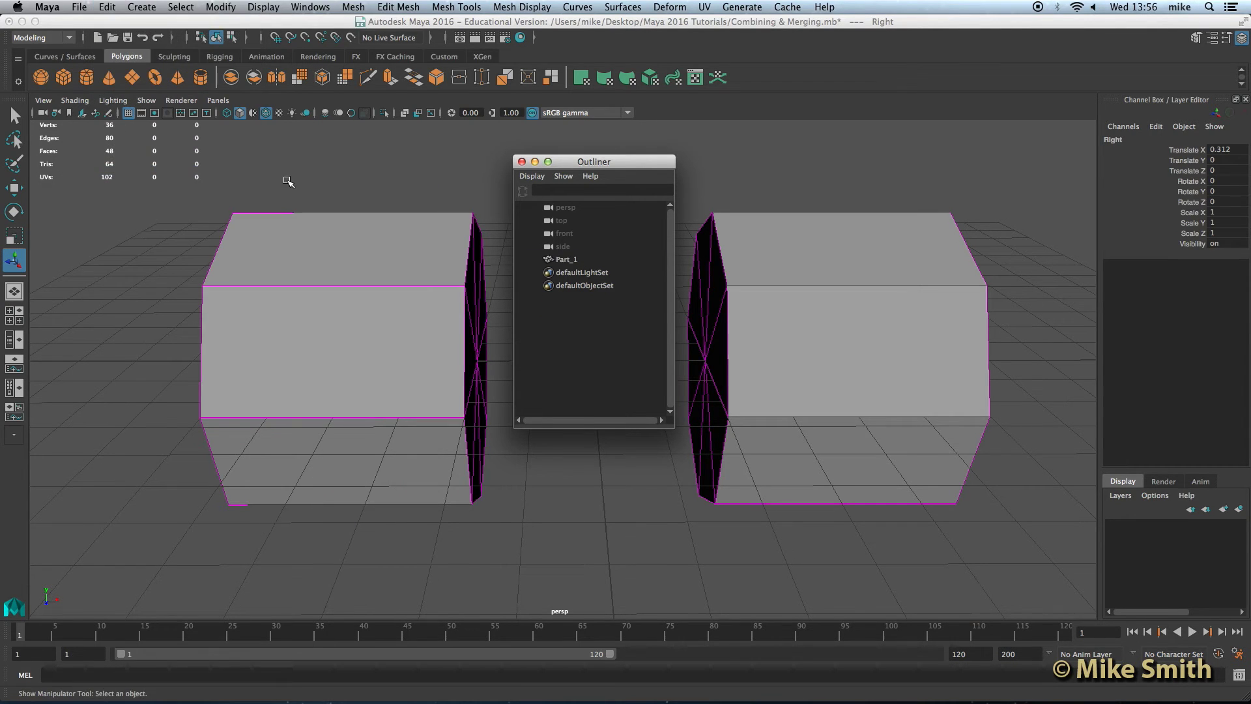
{"action": "left_click", "coordinate": [565, 260]}
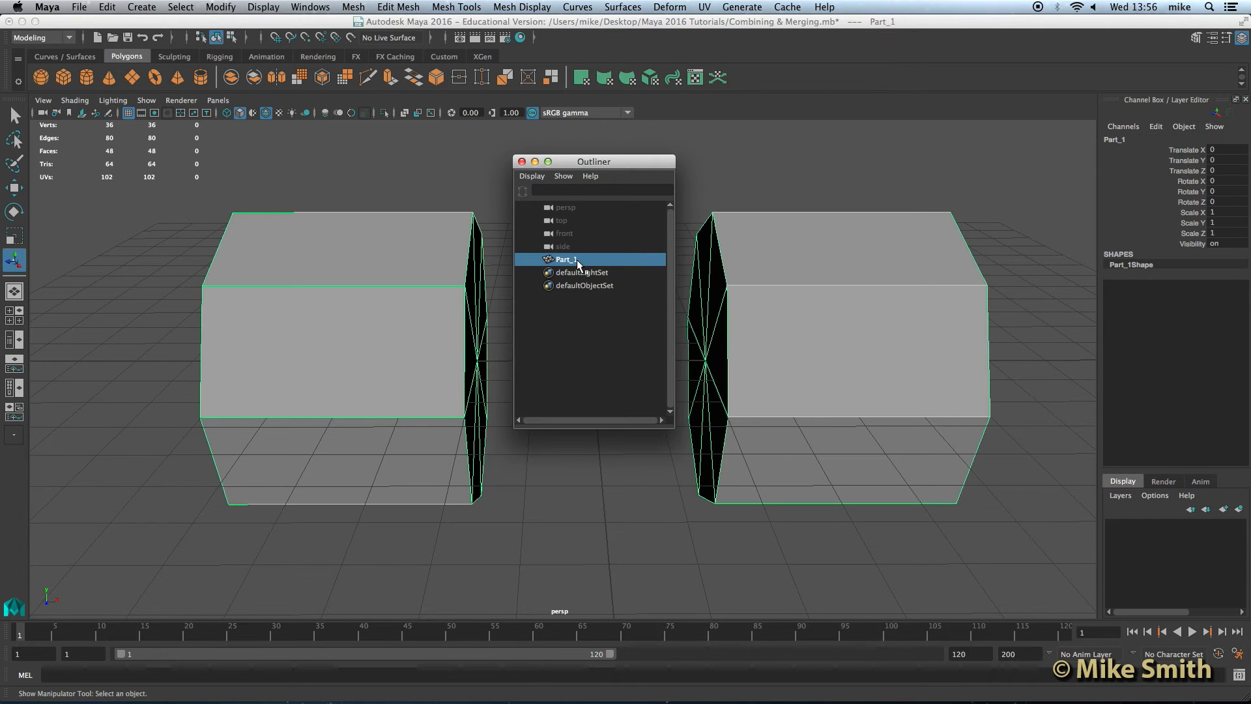
{"action": "left_click_drag", "start_coordinate": [611, 167], "coordinate": [134, 651]}
Delete the eight triangular faces closing the inner end of Part_1's left half
{"action": "left_click_drag", "start_coordinate": [558, 449], "coordinate": [576, 357], "text": "alt"}
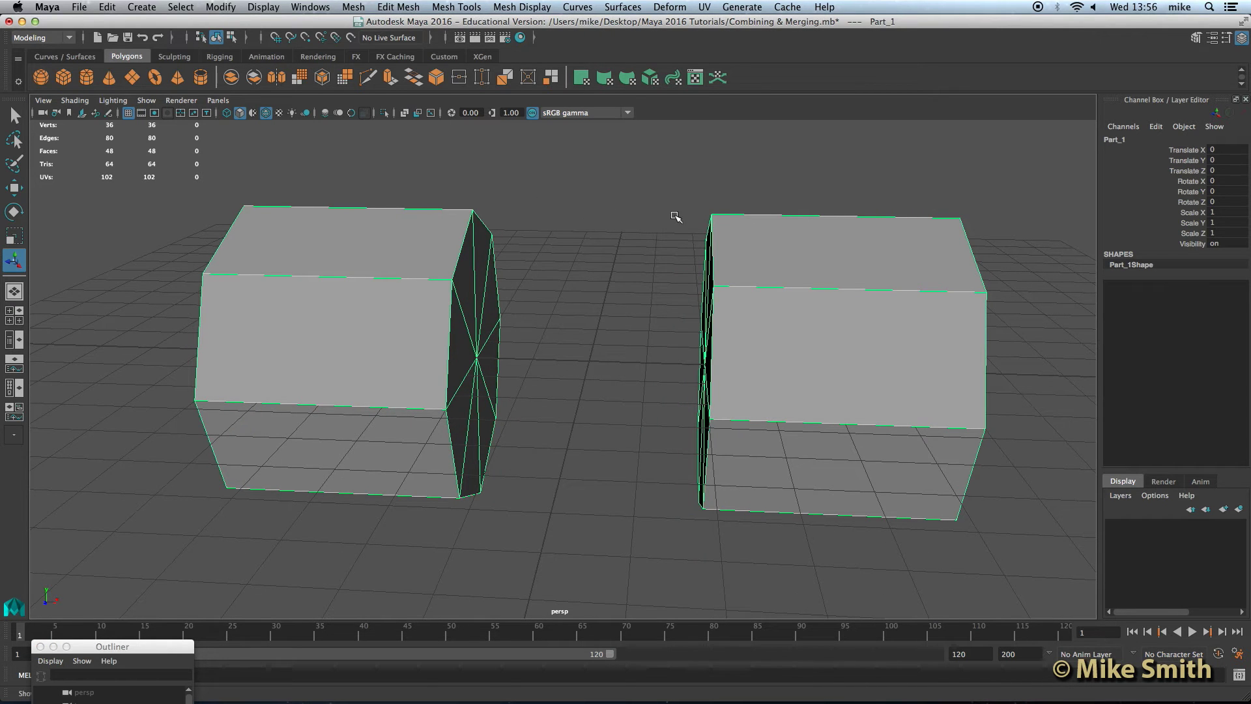
{"action": "left_click_drag", "start_coordinate": [554, 239], "coordinate": [575, 241], "text": "alt"}
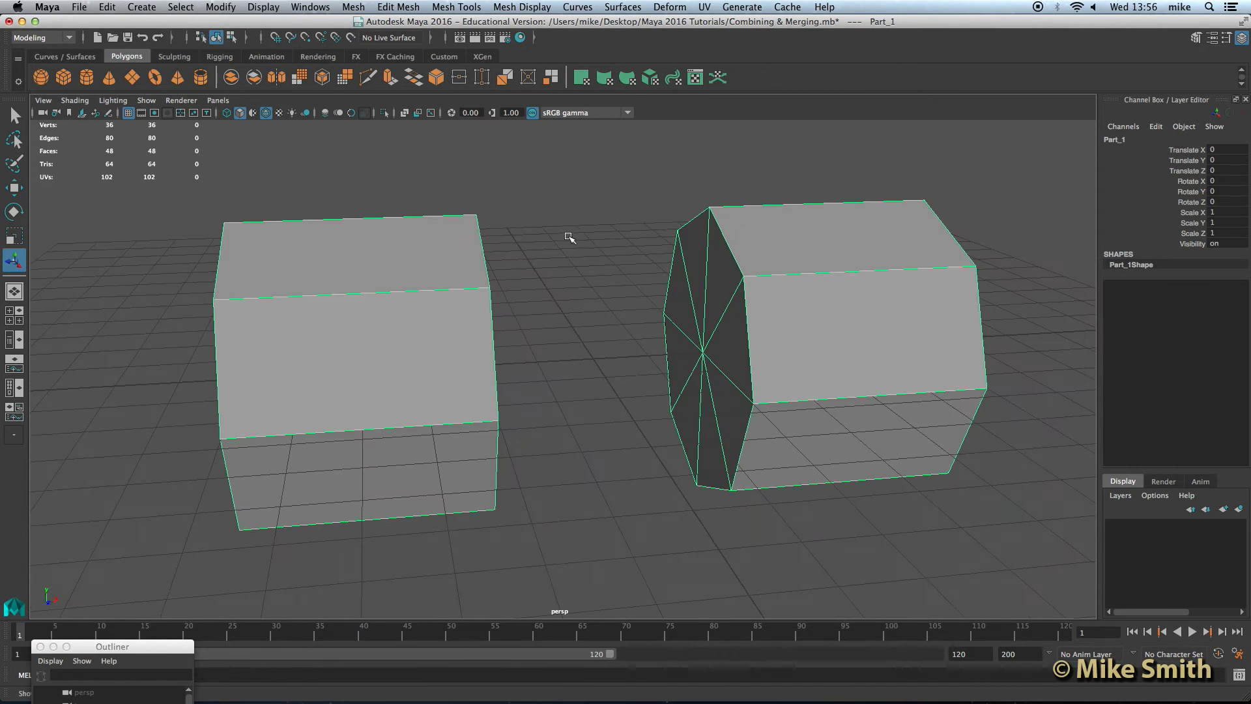
{"action": "left_click_drag", "start_coordinate": [588, 545], "coordinate": [473, 346], "text": "alt"}
{"action": "scroll", "coordinate": [480, 330], "scroll_direction": "up", "scroll_amount": 3}
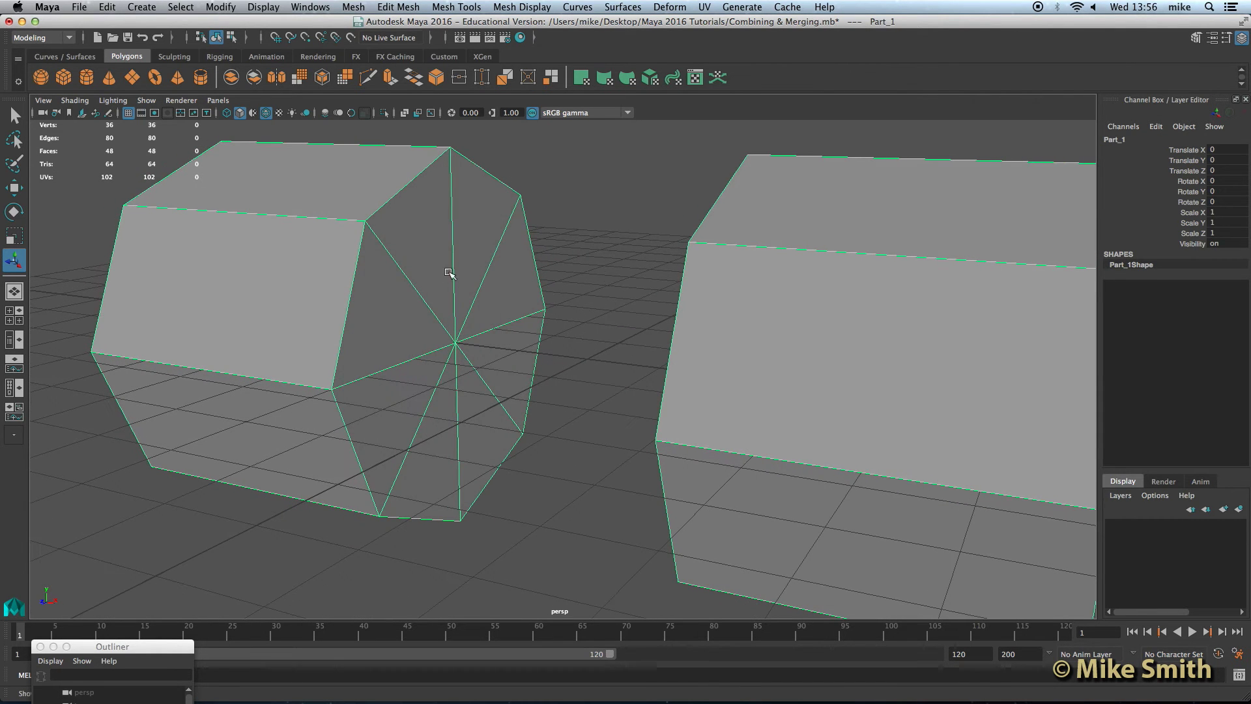
{"action": "left_click_drag", "start_coordinate": [455, 361], "coordinate": [480, 307], "text": "alt"}
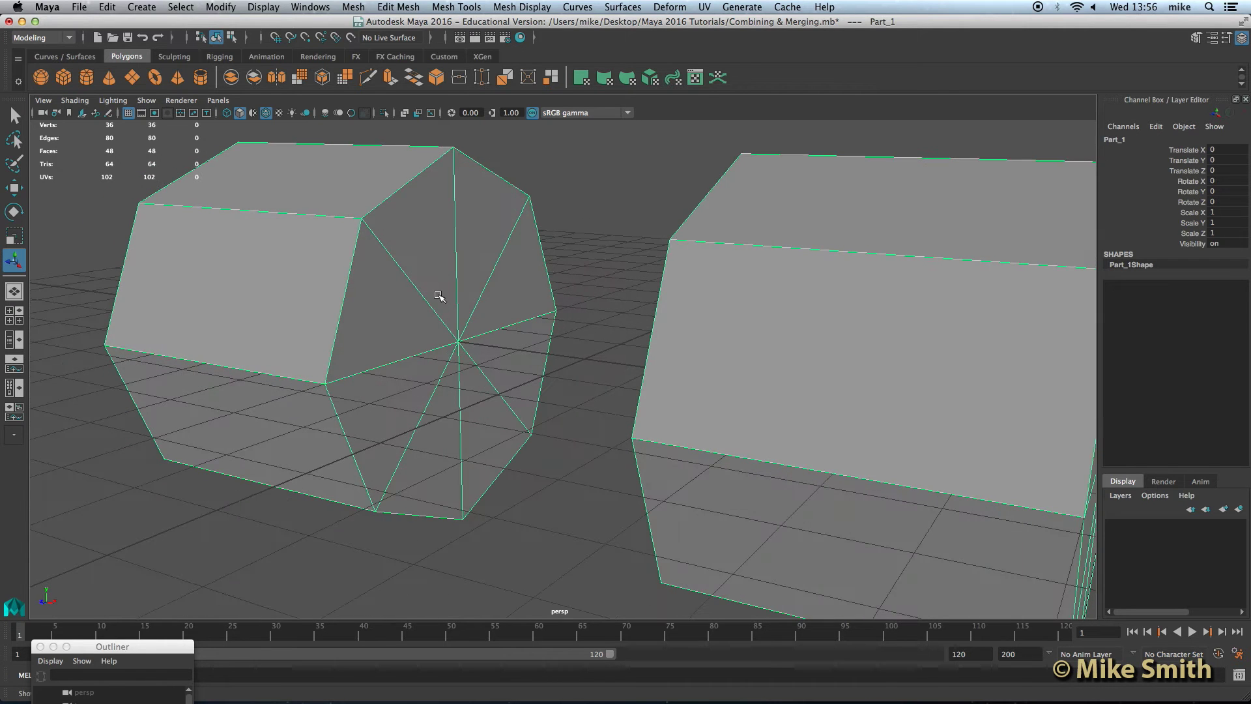
{"action": "right_click_drag", "start_coordinate": [437, 291], "coordinate": [436, 325]}
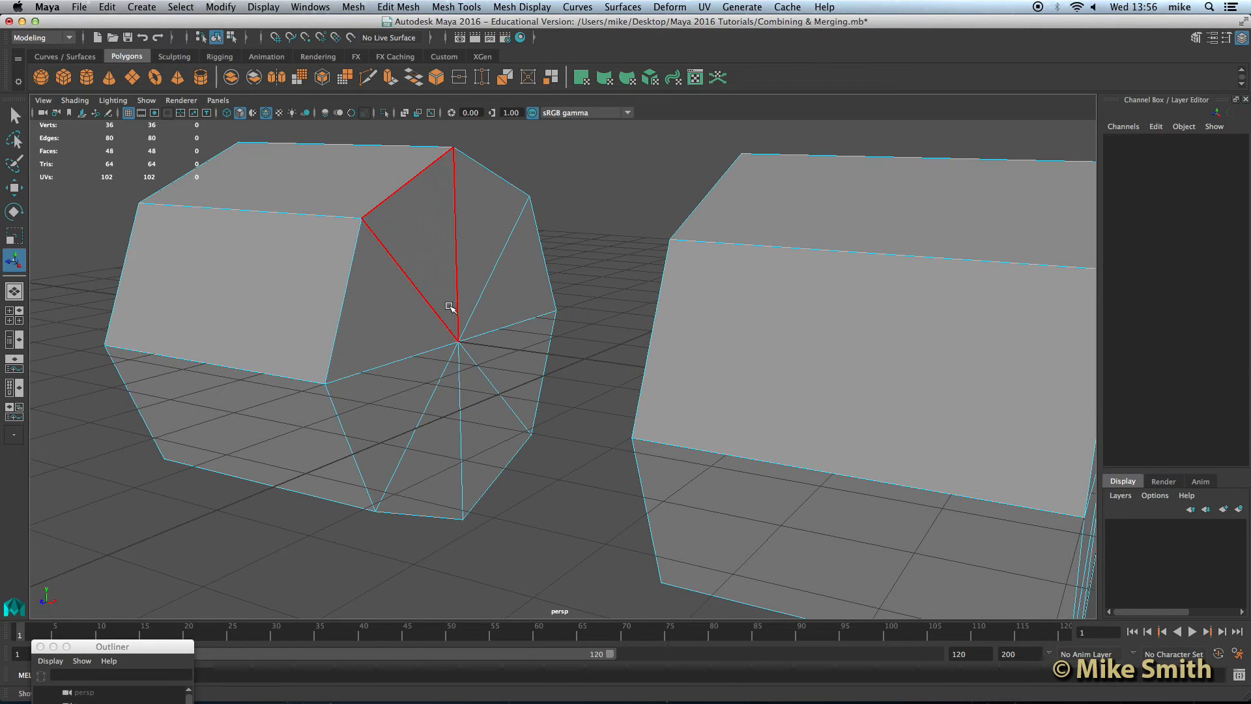
{"action": "left_click", "coordinate": [427, 246]}
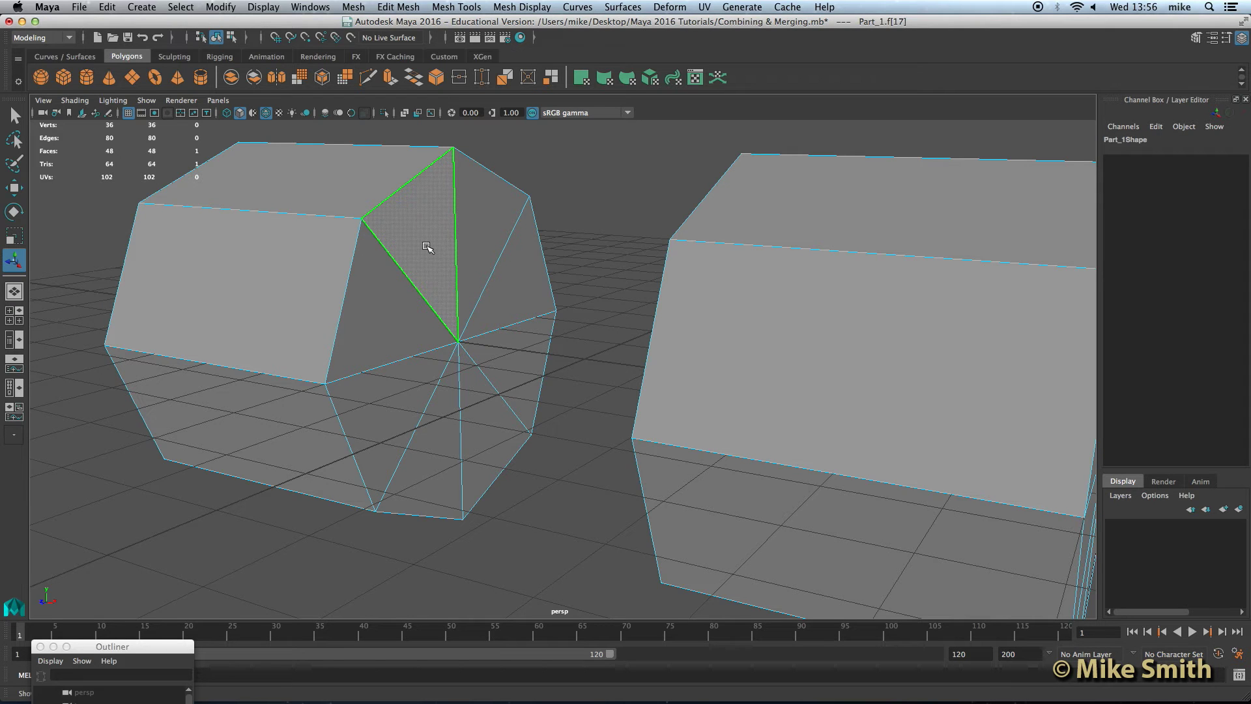
{"action": "left_click", "coordinate": [486, 230], "text": "shift"}
{"action": "left_click", "coordinate": [523, 293], "text": "shift"}
{"action": "left_click", "coordinate": [519, 366], "text": "shift"}
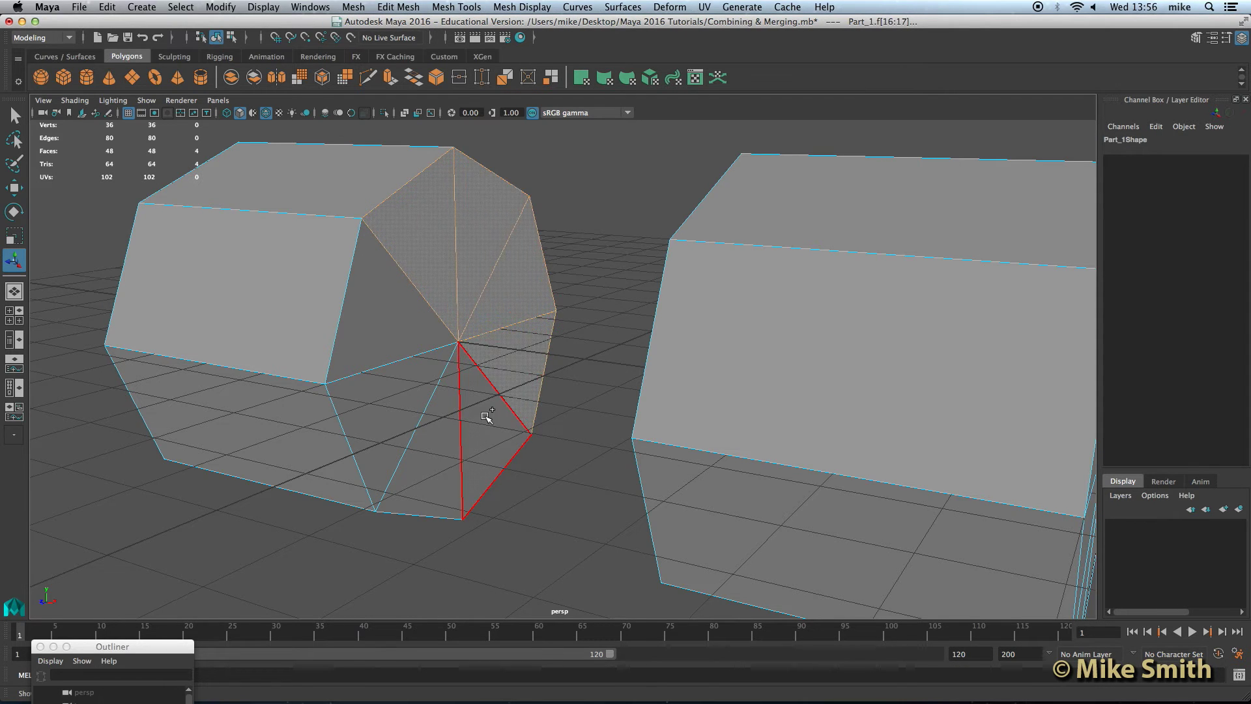
{"action": "left_click", "coordinate": [489, 413], "text": "shift"}
{"action": "left_click", "coordinate": [450, 431], "text": "shift"}
{"action": "left_click", "coordinate": [404, 401], "text": "shift"}
{"action": "left_click", "coordinate": [385, 339], "text": "shift"}
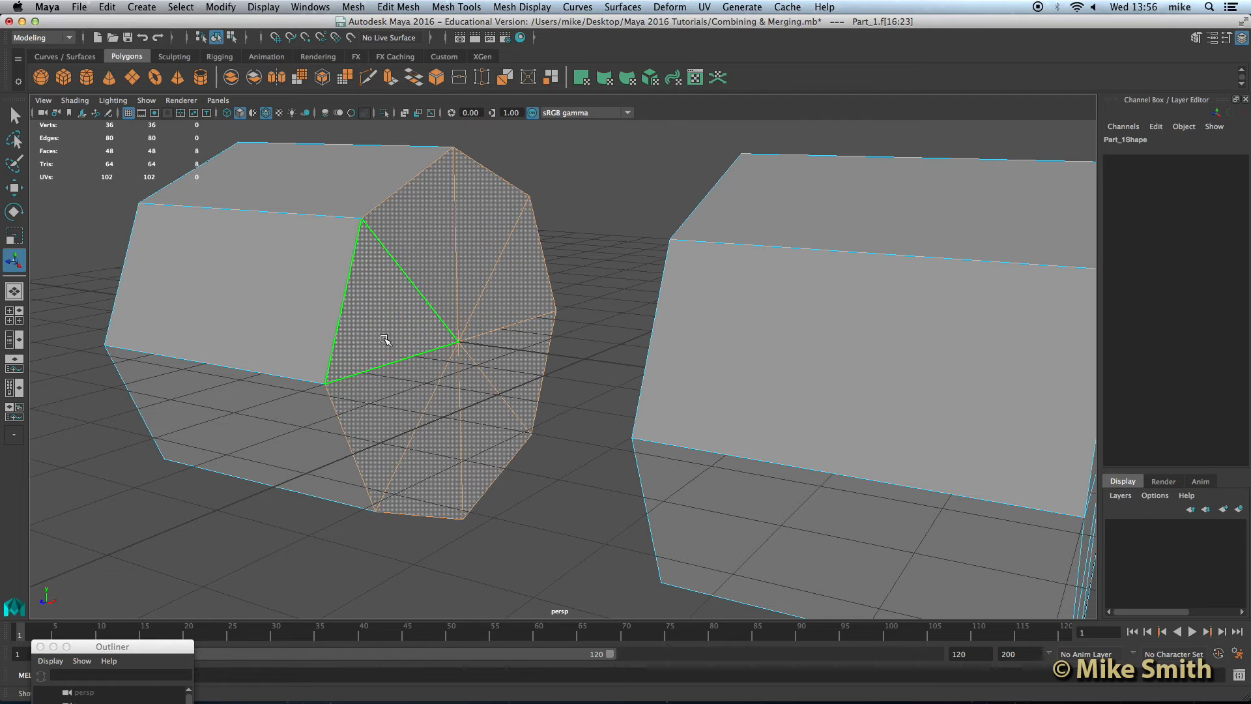
{"action": "key", "text": "Delete"}
Delete the eight triangular faces closing the inner end of Part_1's right half, and return the mesh to object mode
{"action": "left_click_drag", "start_coordinate": [385, 339], "coordinate": [358, 287], "text": "alt"}
{"action": "left_click_drag", "start_coordinate": [363, 341], "coordinate": [469, 347], "text": "alt"}
{"action": "left_click_drag", "start_coordinate": [619, 316], "coordinate": [539, 346], "text": "alt"}
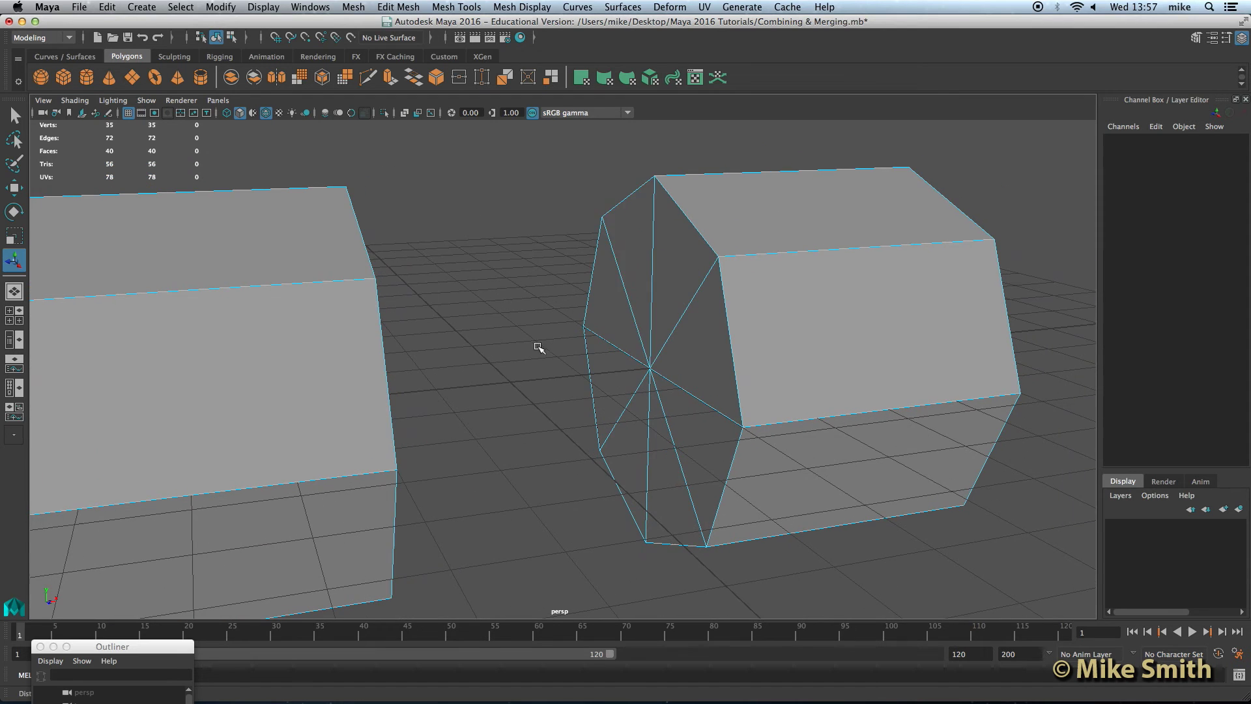
{"action": "left_click", "coordinate": [634, 256]}
{"action": "left_click", "coordinate": [668, 273], "text": "shift"}
{"action": "left_click", "coordinate": [694, 346], "text": "shift"}
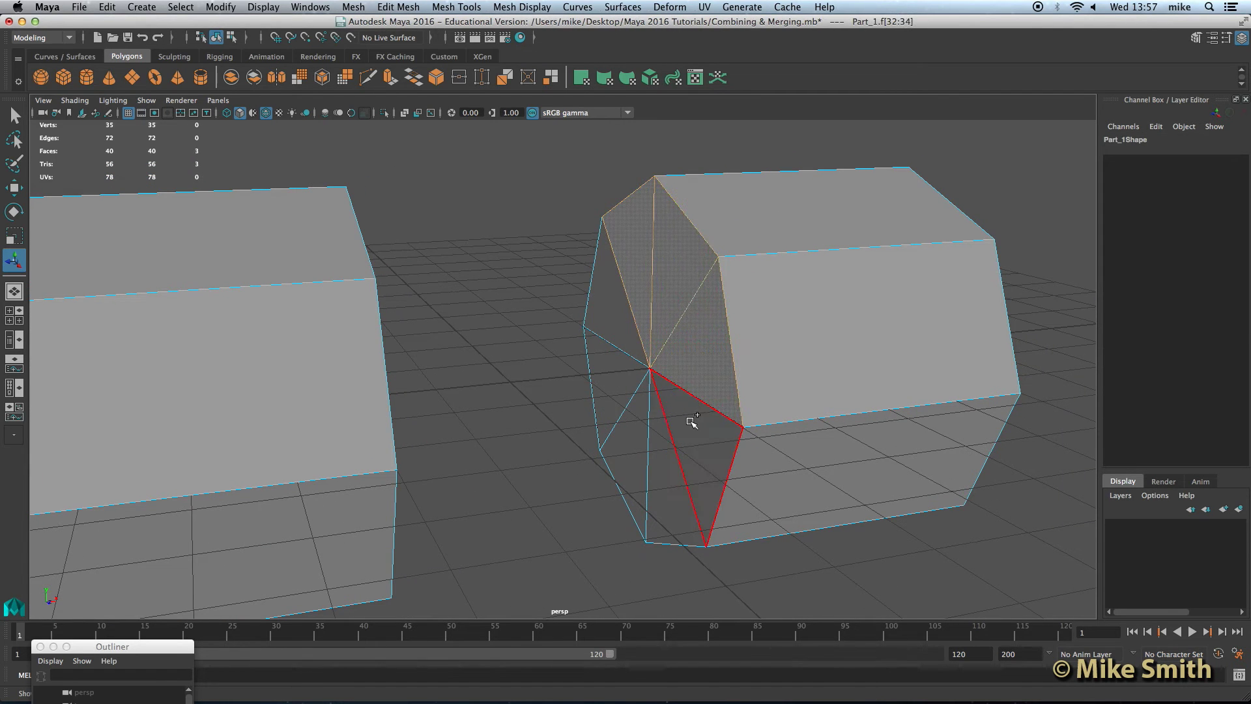
{"action": "left_click", "coordinate": [691, 422], "text": "shift"}
{"action": "left_click", "coordinate": [656, 470], "text": "shift"}
{"action": "left_click", "coordinate": [618, 437], "text": "shift"}
{"action": "left_click", "coordinate": [617, 392], "text": "shift"}
{"action": "left_click", "coordinate": [616, 322], "text": "shift"}
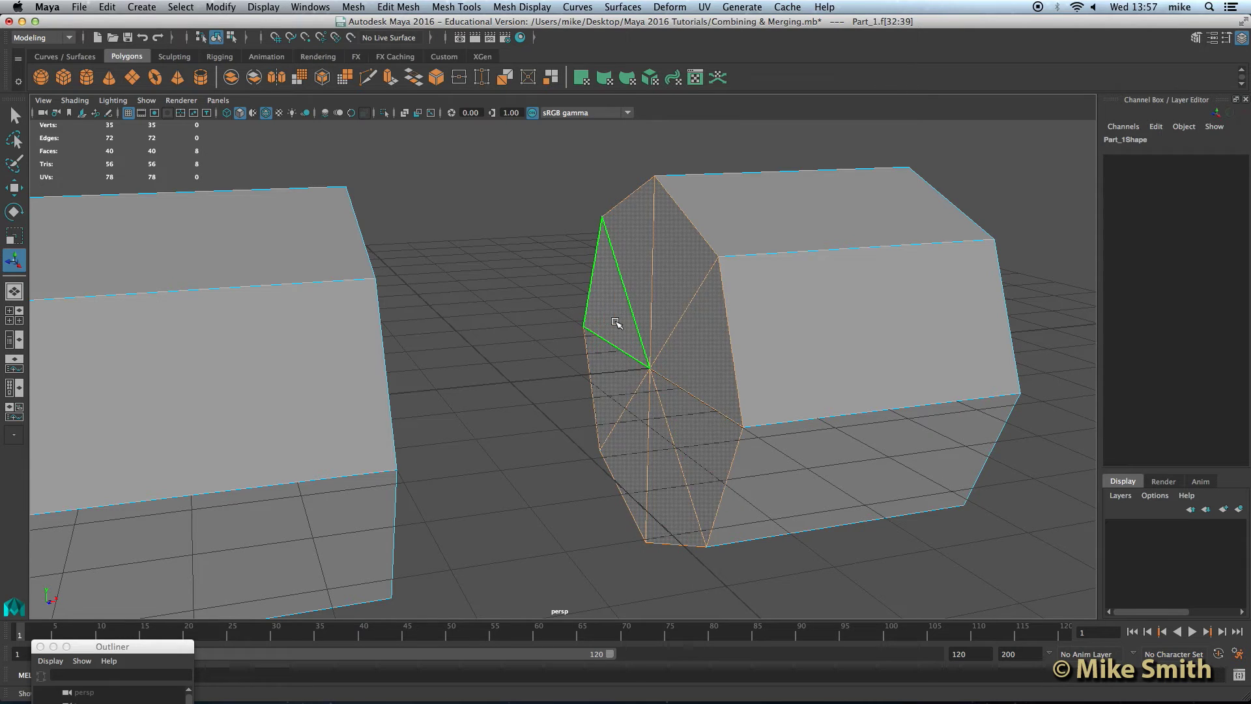
{"action": "key", "text": "Delete"}
{"action": "left_click_drag", "start_coordinate": [525, 341], "coordinate": [469, 346], "text": "alt"}
{"action": "right_click_drag", "start_coordinate": [321, 252], "coordinate": [360, 236]}
{"action": "left_click_drag", "start_coordinate": [438, 313], "coordinate": [490, 364], "text": "alt"}
{"action": "left_click_drag", "start_coordinate": [505, 321], "coordinate": [522, 332], "text": "alt"}
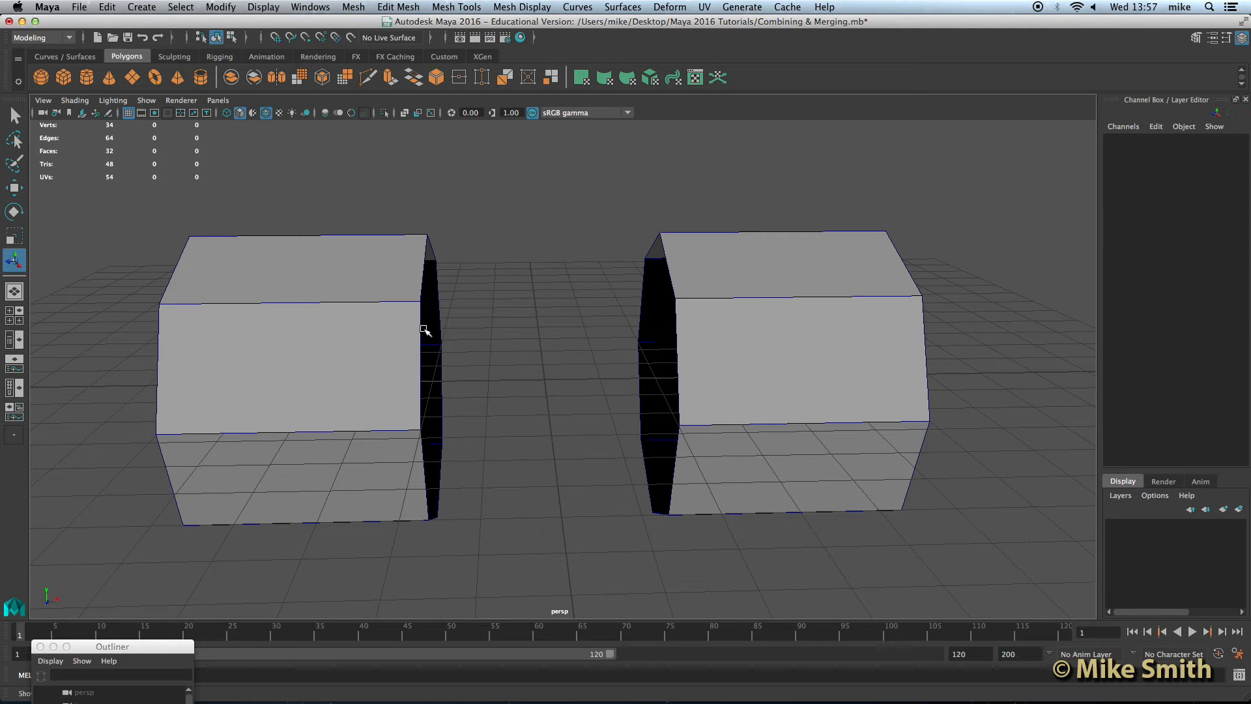
Switch Part_1 to vertex selection mode with no vertices selected, framing the gap between the two halves
{"action": "right_click", "coordinate": [364, 287]}
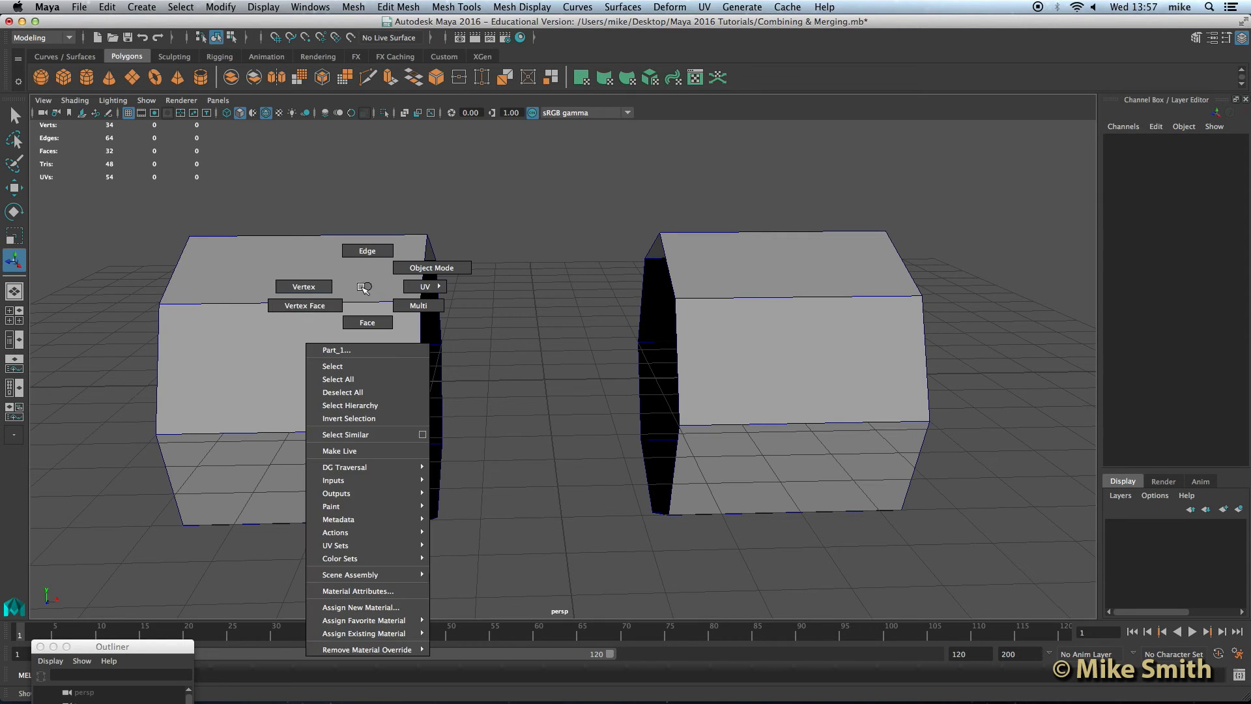
{"action": "left_click", "coordinate": [305, 287]}
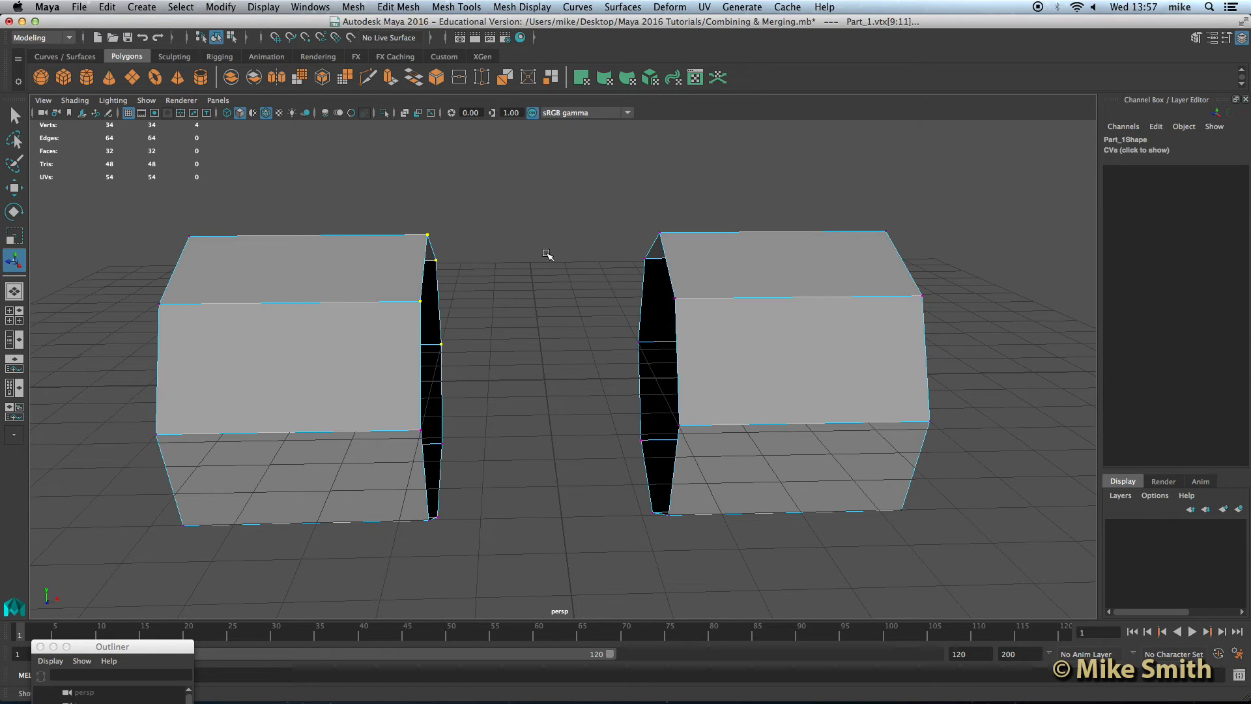
{"action": "left_click", "coordinate": [531, 193]}
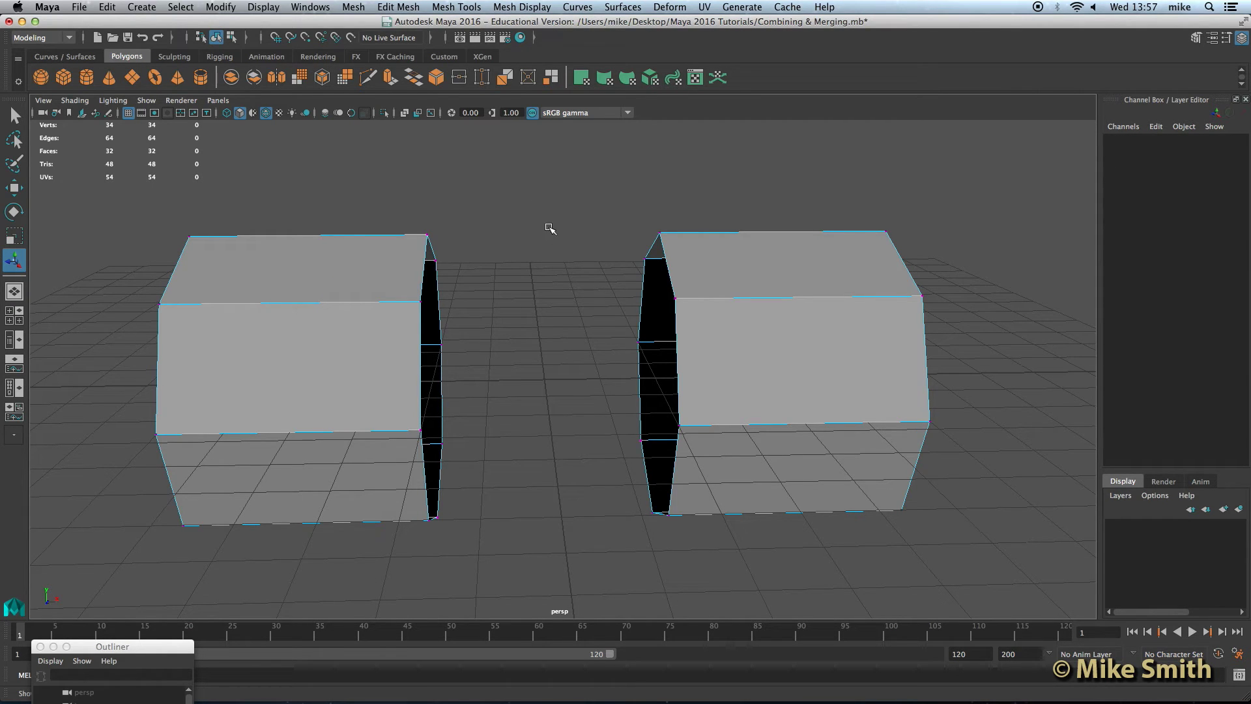
{"action": "scroll", "coordinate": [519, 215], "scroll_direction": "up", "scroll_amount": 1}
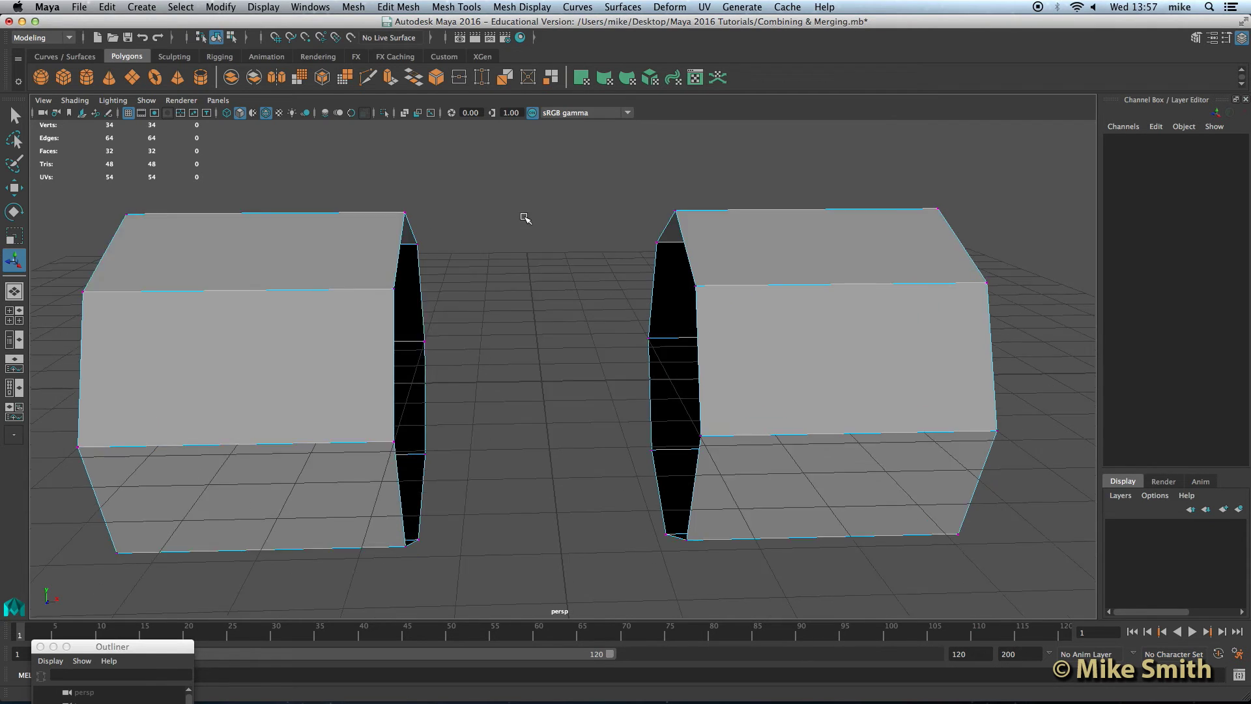
{"action": "scroll", "coordinate": [522, 241], "scroll_direction": "up", "scroll_amount": 2}
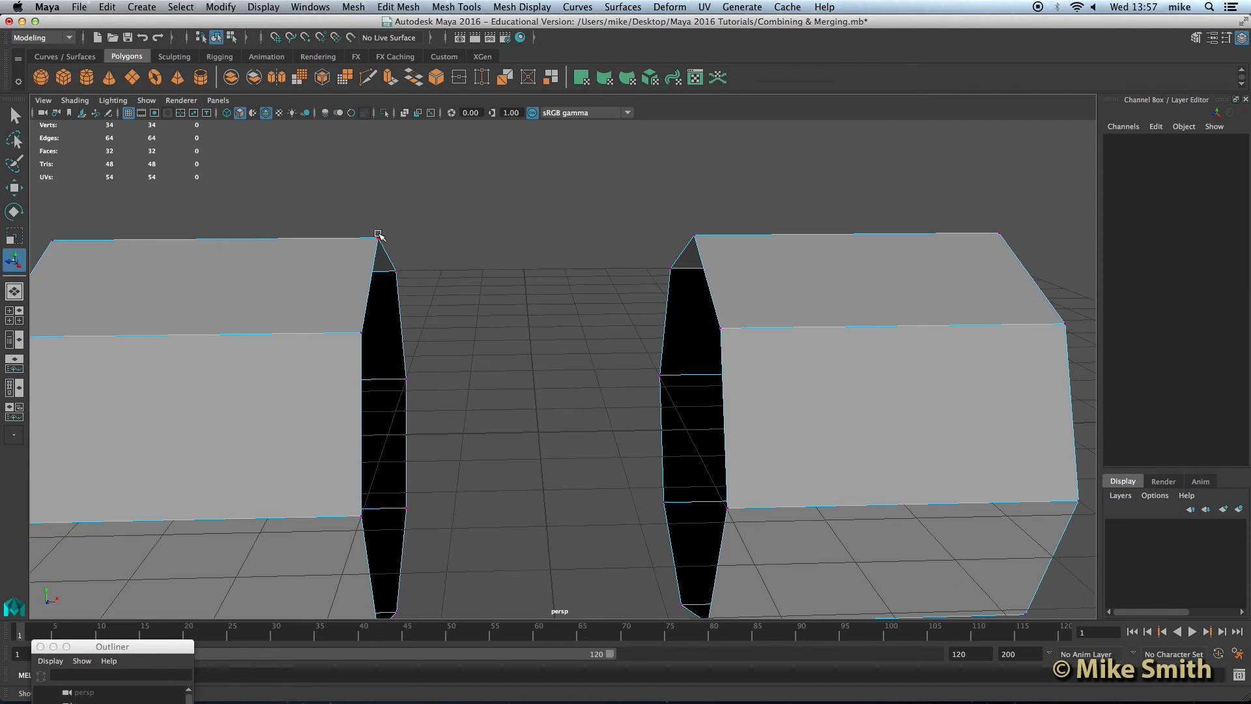
Merge the topmost inner vertex of the left half with the matching topmost vertex of the right half
{"action": "left_click", "coordinate": [377, 236]}
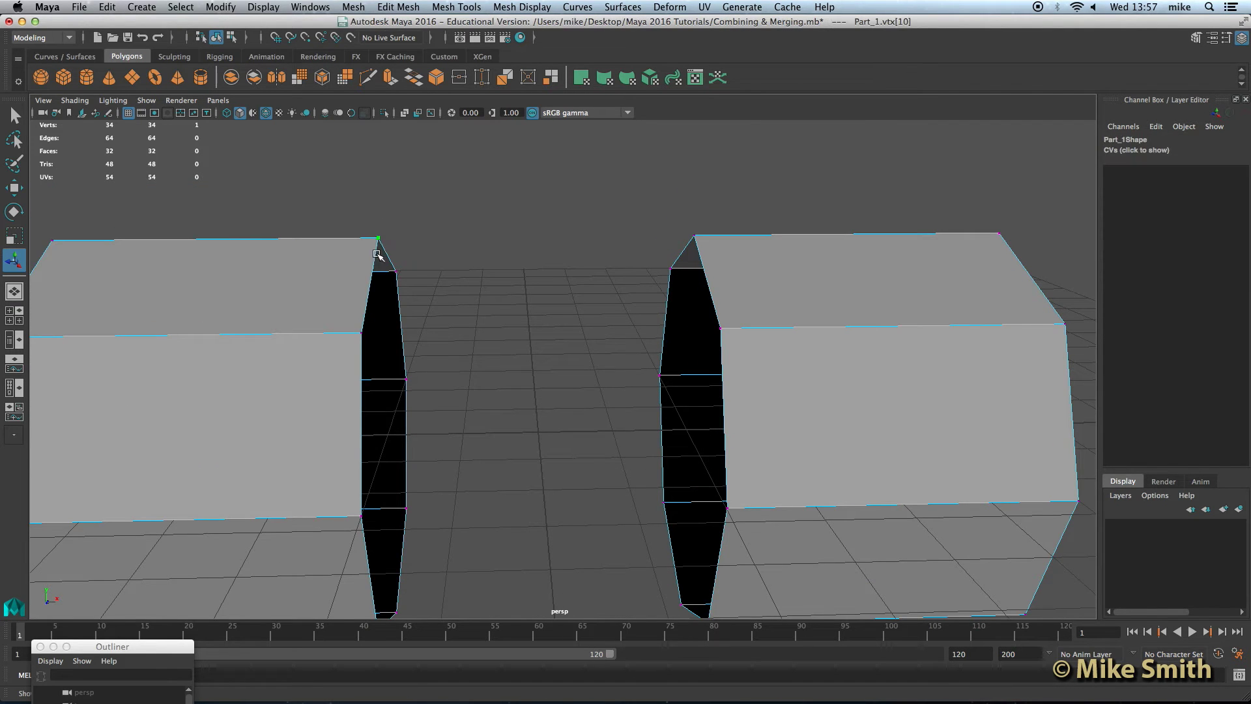
{"action": "left_click", "coordinate": [696, 235], "text": "shift"}
{"action": "left_click_drag", "start_coordinate": [519, 387], "coordinate": [603, 410], "text": "alt"}
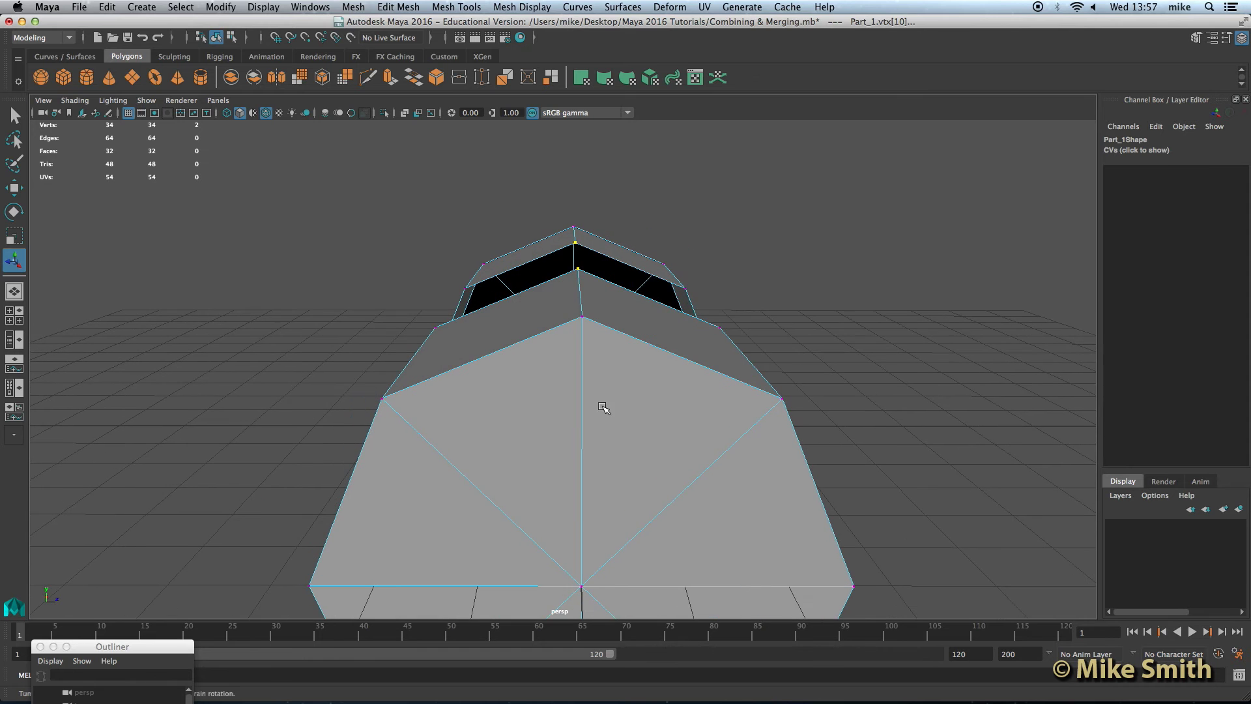
{"action": "left_click_drag", "start_coordinate": [590, 256], "coordinate": [527, 279], "text": "alt"}
{"action": "left_click", "coordinate": [418, 7]}
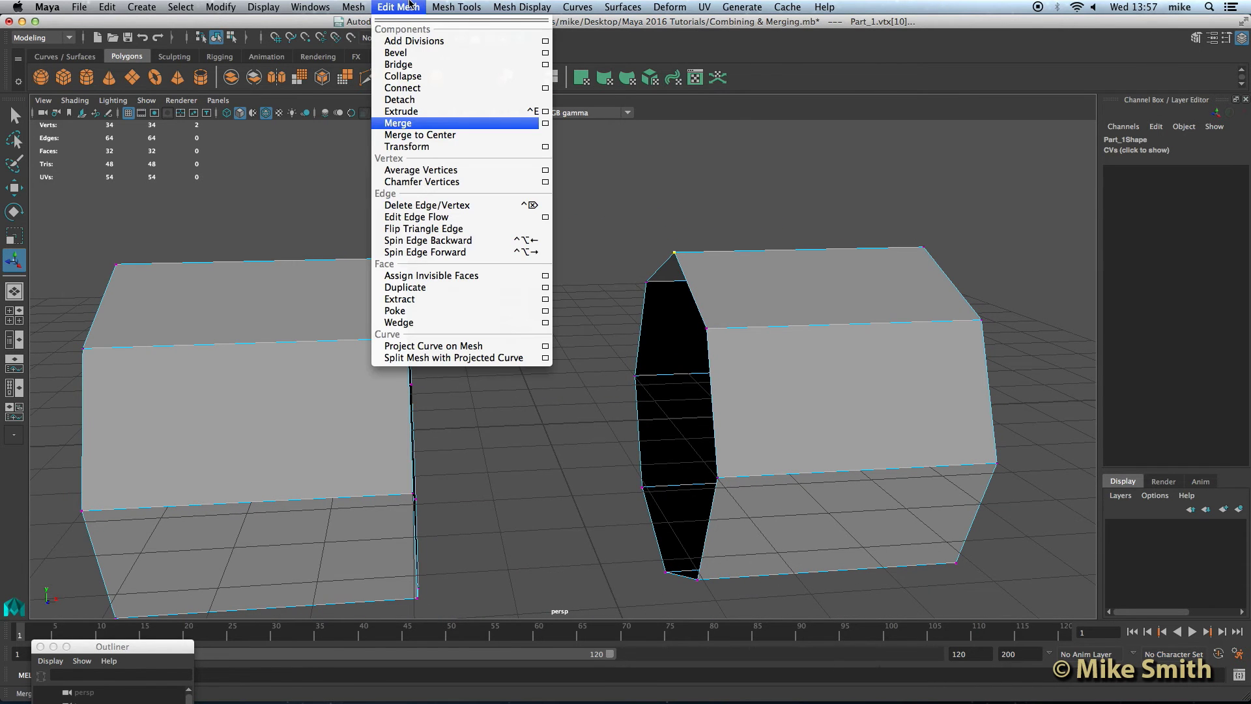
{"action": "left_click", "coordinate": [416, 128]}
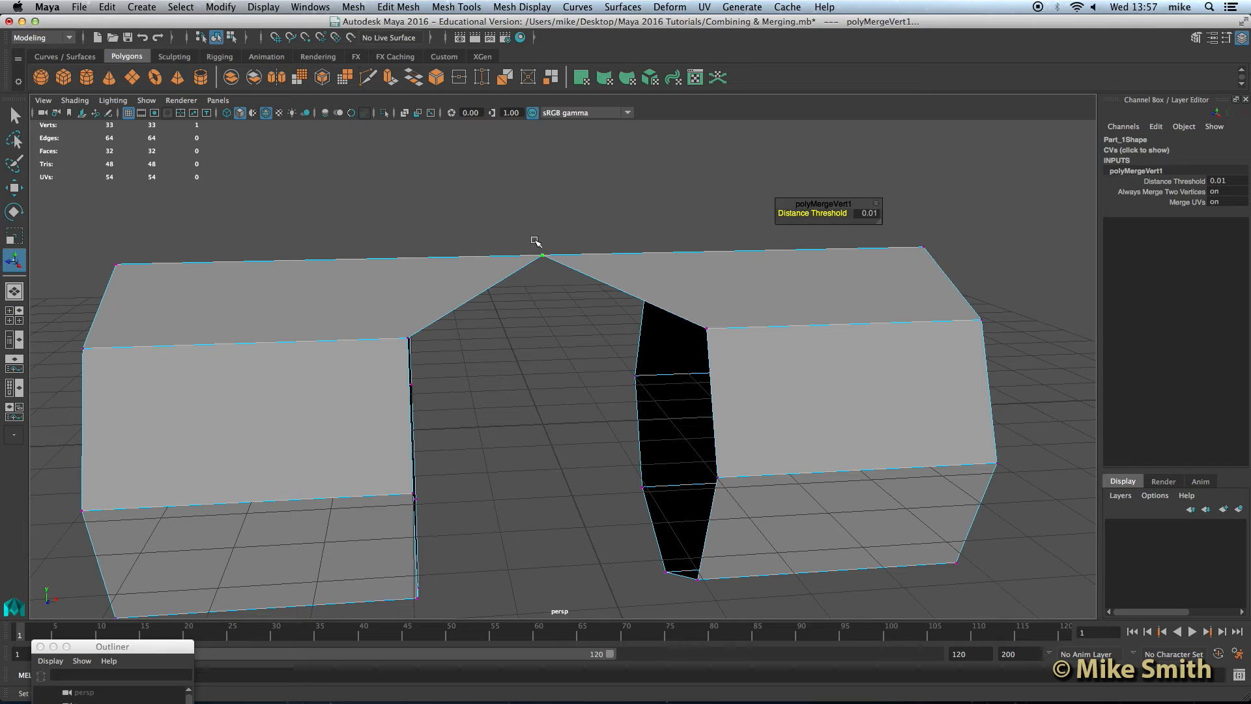
Merge the pair of facing front vertices just below the top of the gap, and clear the selection
{"action": "left_click_drag", "start_coordinate": [538, 281], "coordinate": [521, 338], "text": "alt"}
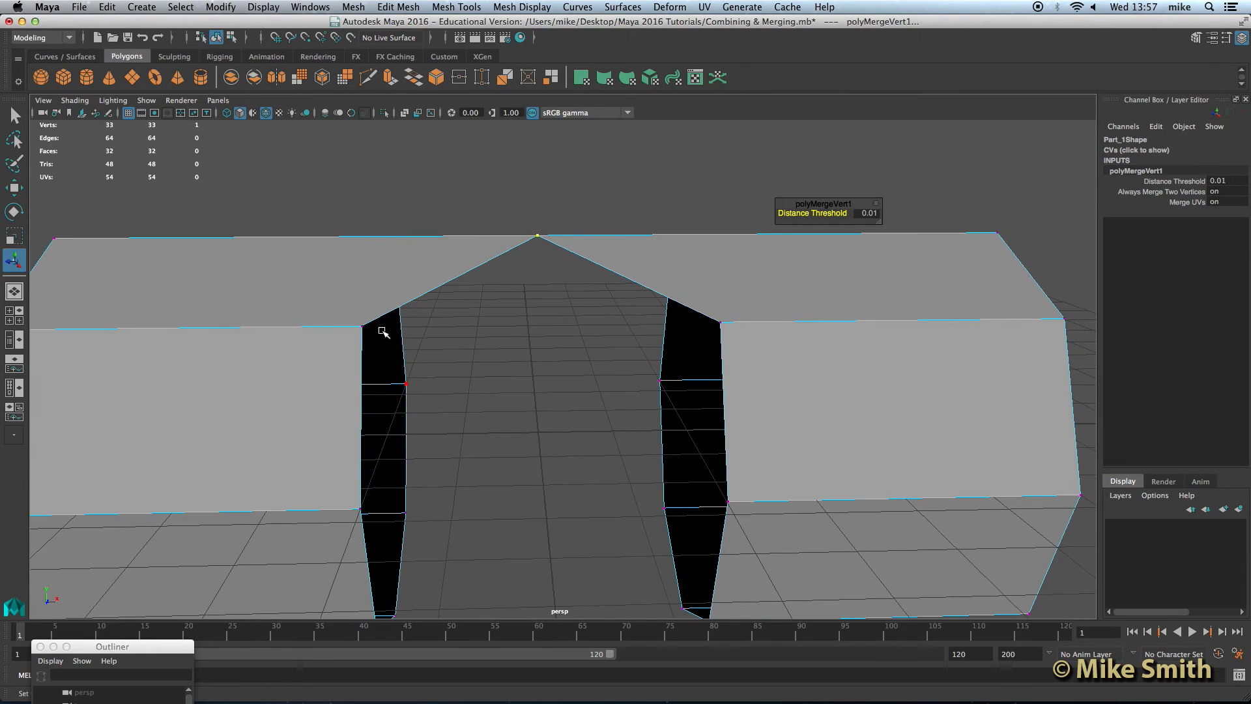
{"action": "left_click", "coordinate": [522, 295]}
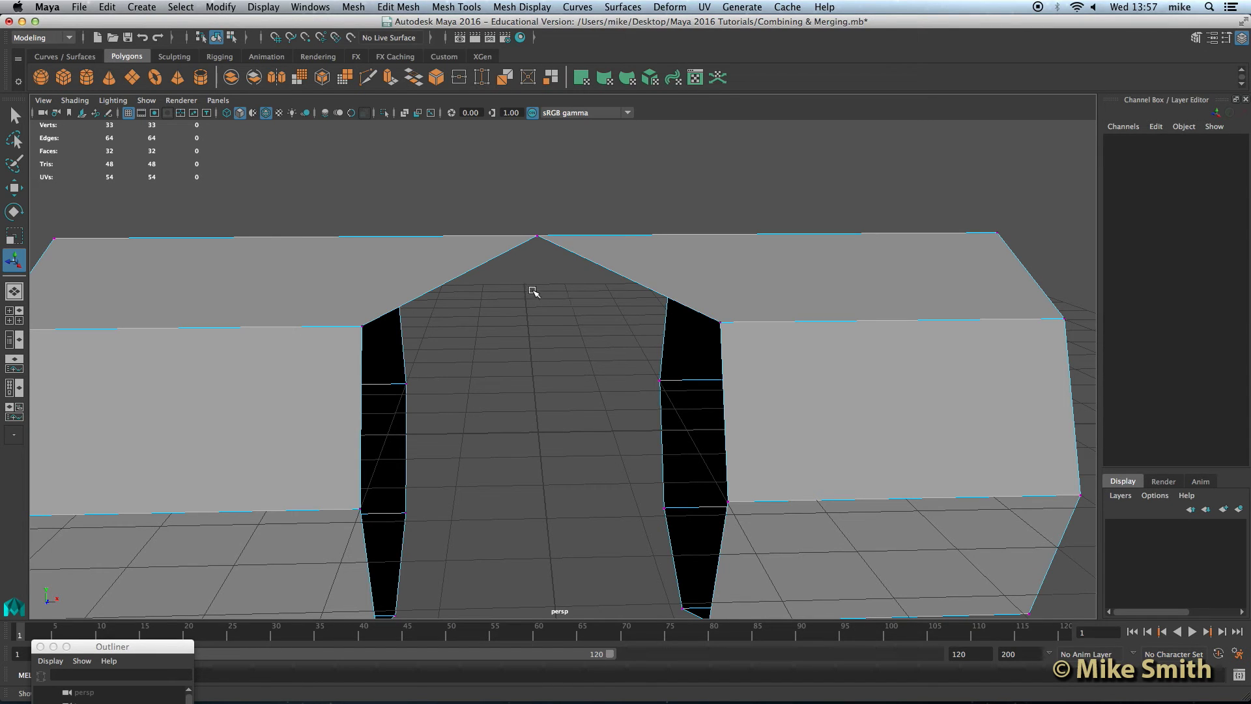
{"action": "left_click", "coordinate": [359, 326]}
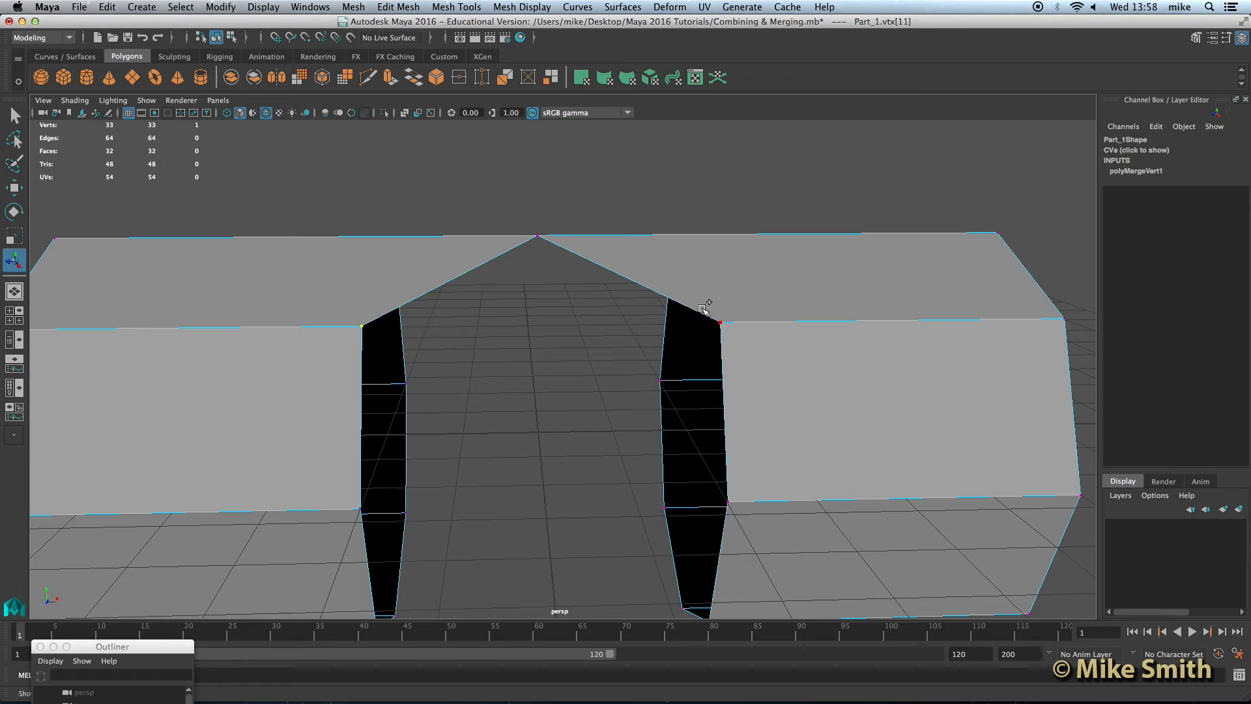
{"action": "left_click", "coordinate": [721, 322], "text": "shift"}
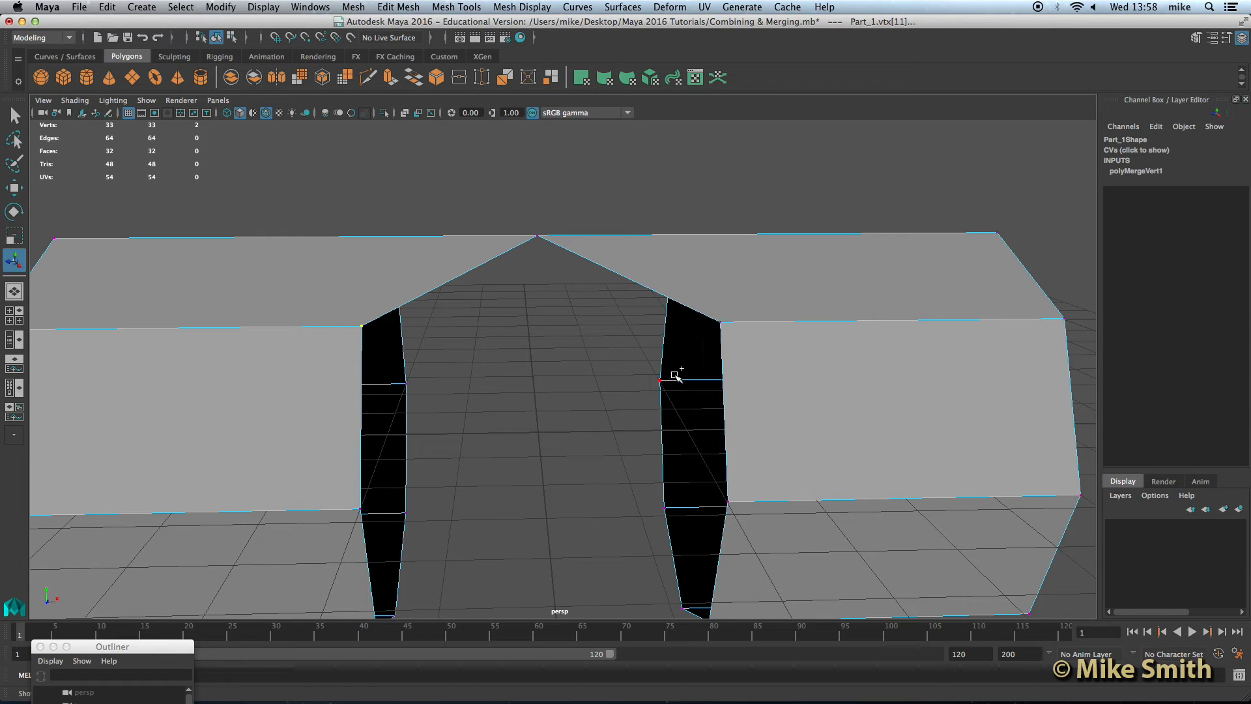
{"action": "left_click", "coordinate": [721, 322], "text": "shift"}
{"action": "left_click", "coordinate": [538, 176]}
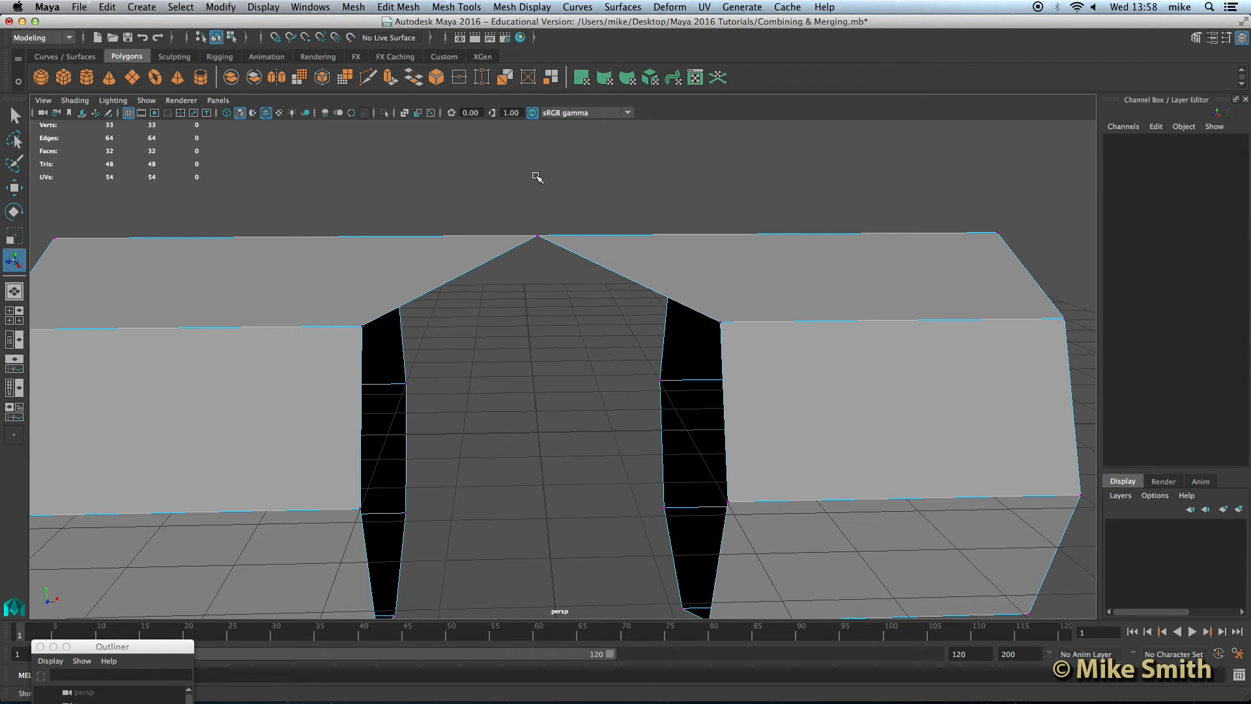
{"action": "left_click", "coordinate": [362, 327]}
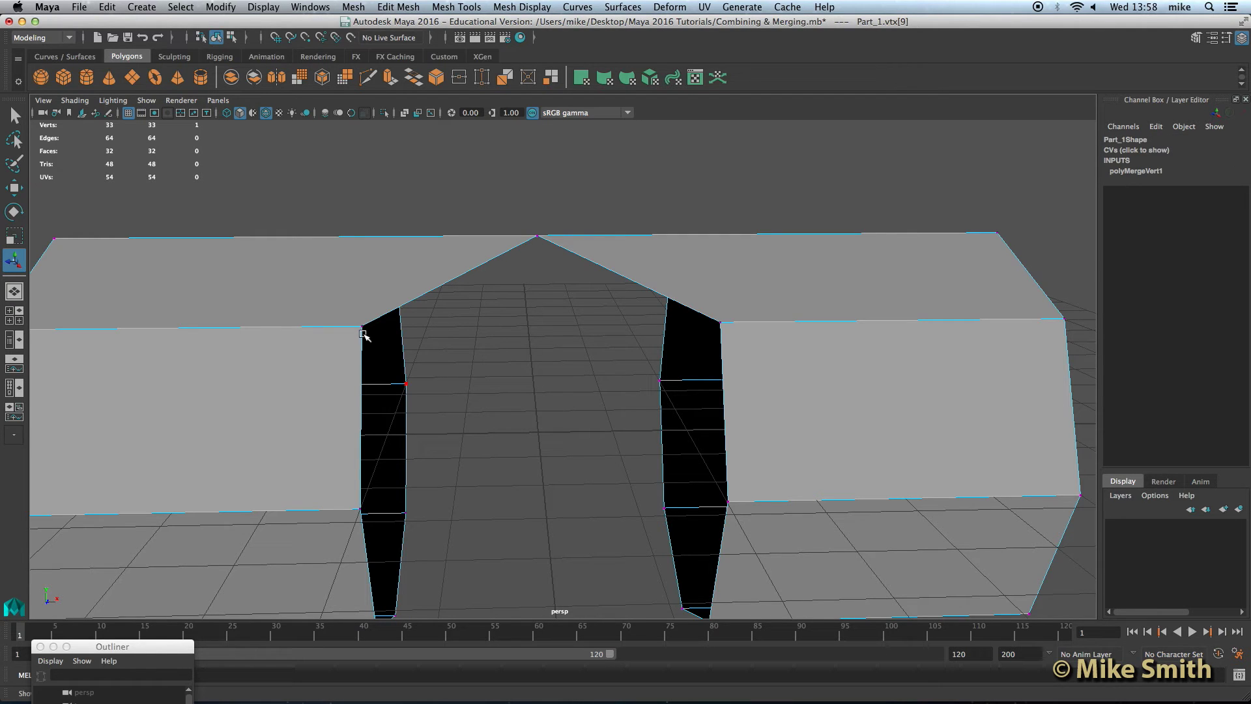
{"action": "left_click", "coordinate": [362, 326]}
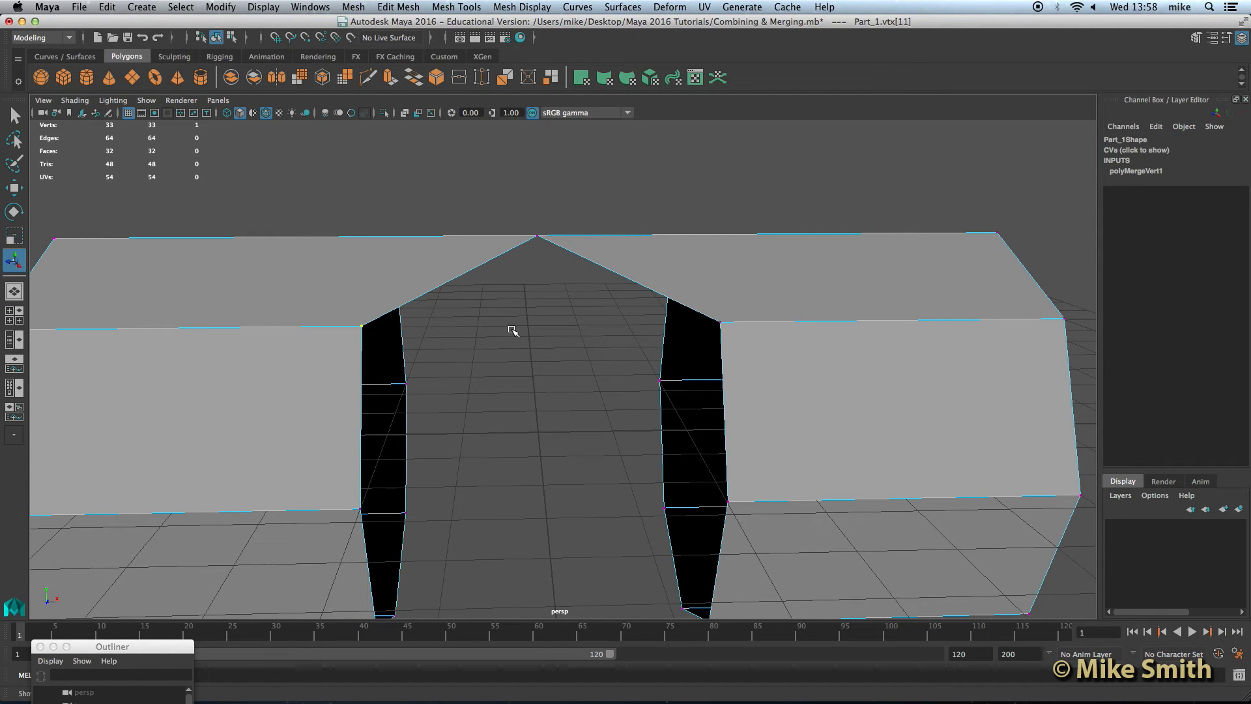
{"action": "left_click", "coordinate": [722, 322], "text": "shift"}
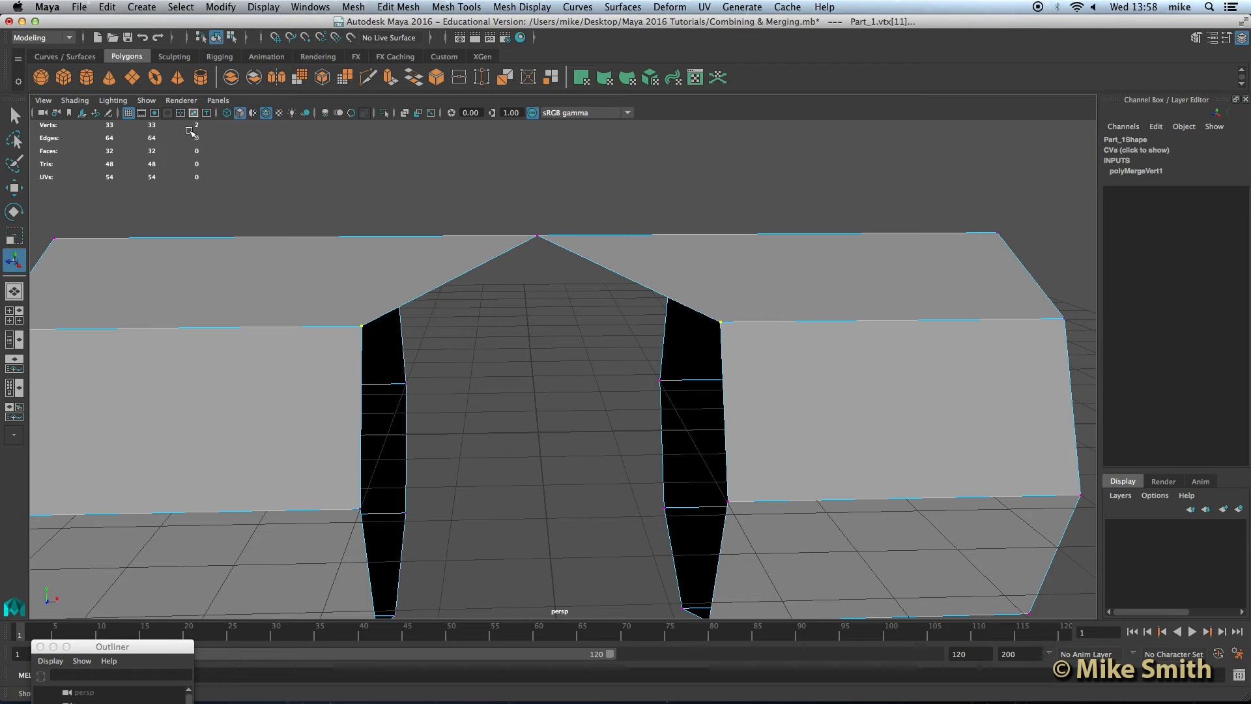
{"action": "left_click", "coordinate": [394, 6]}
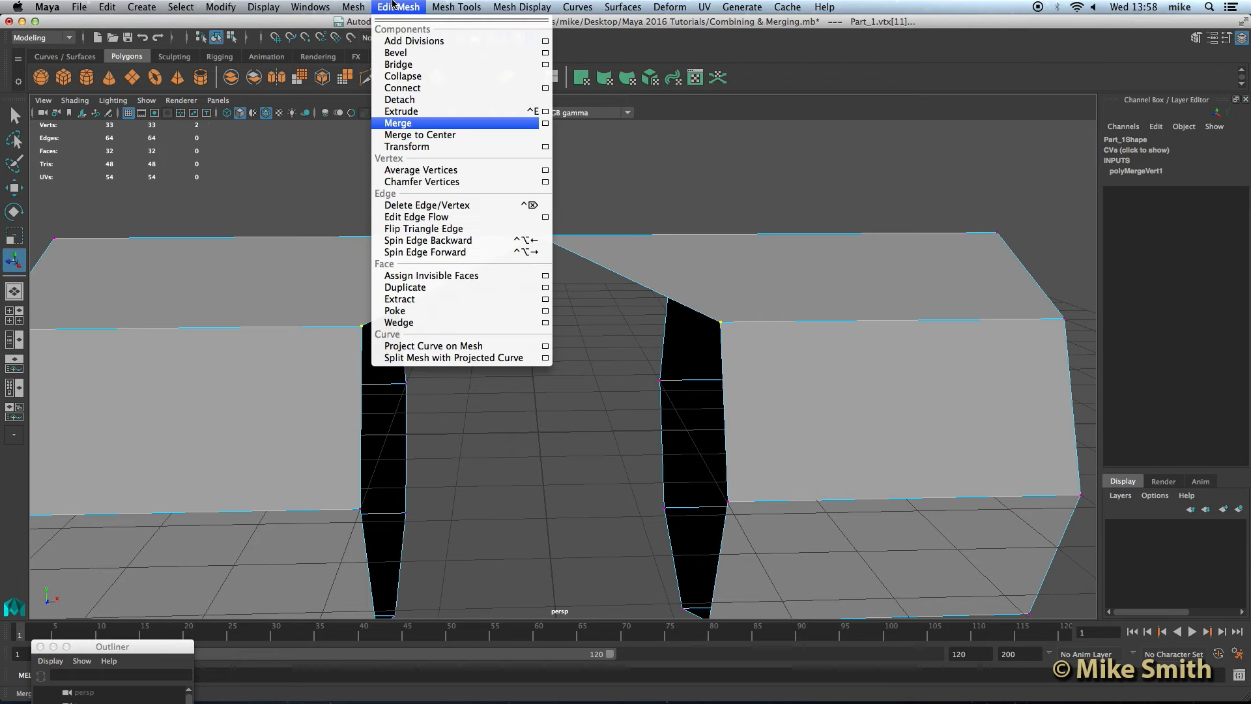
{"action": "left_click", "coordinate": [424, 123]}
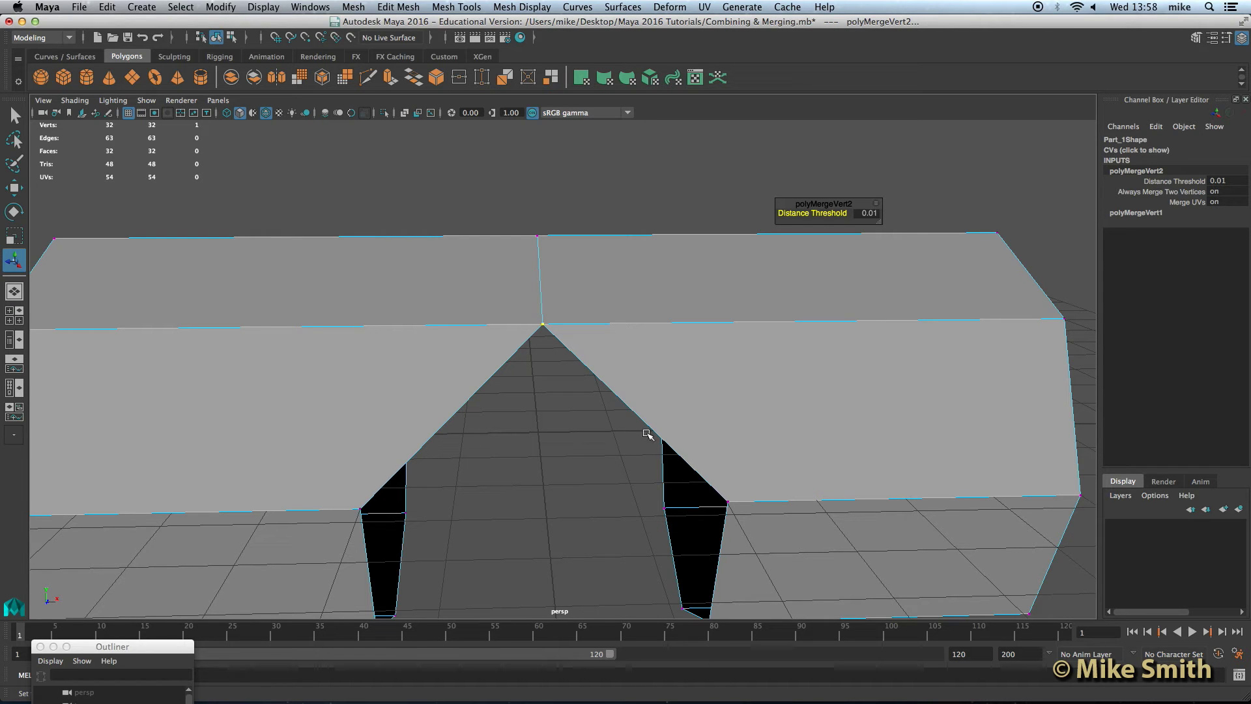
{"action": "scroll", "coordinate": [604, 422], "scroll_direction": "down", "scroll_amount": 3}
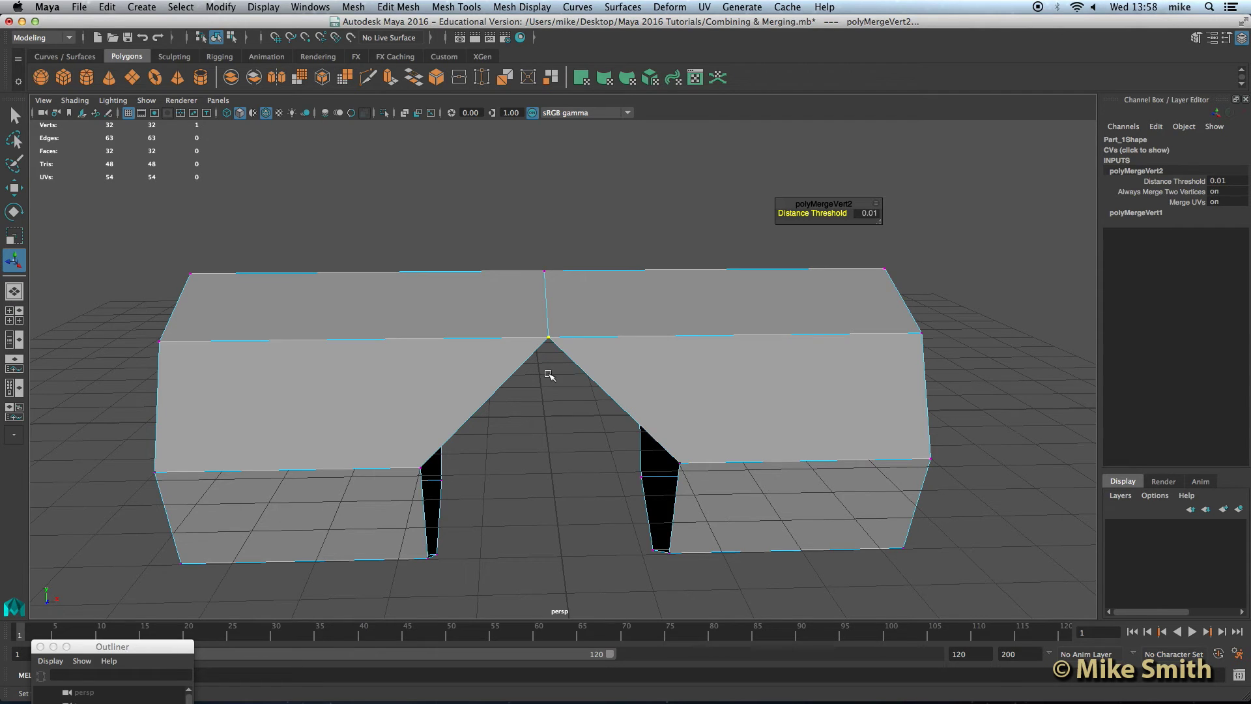
{"action": "scroll", "coordinate": [549, 377], "scroll_direction": "up", "scroll_amount": 2}
{"action": "left_click", "coordinate": [547, 394]}
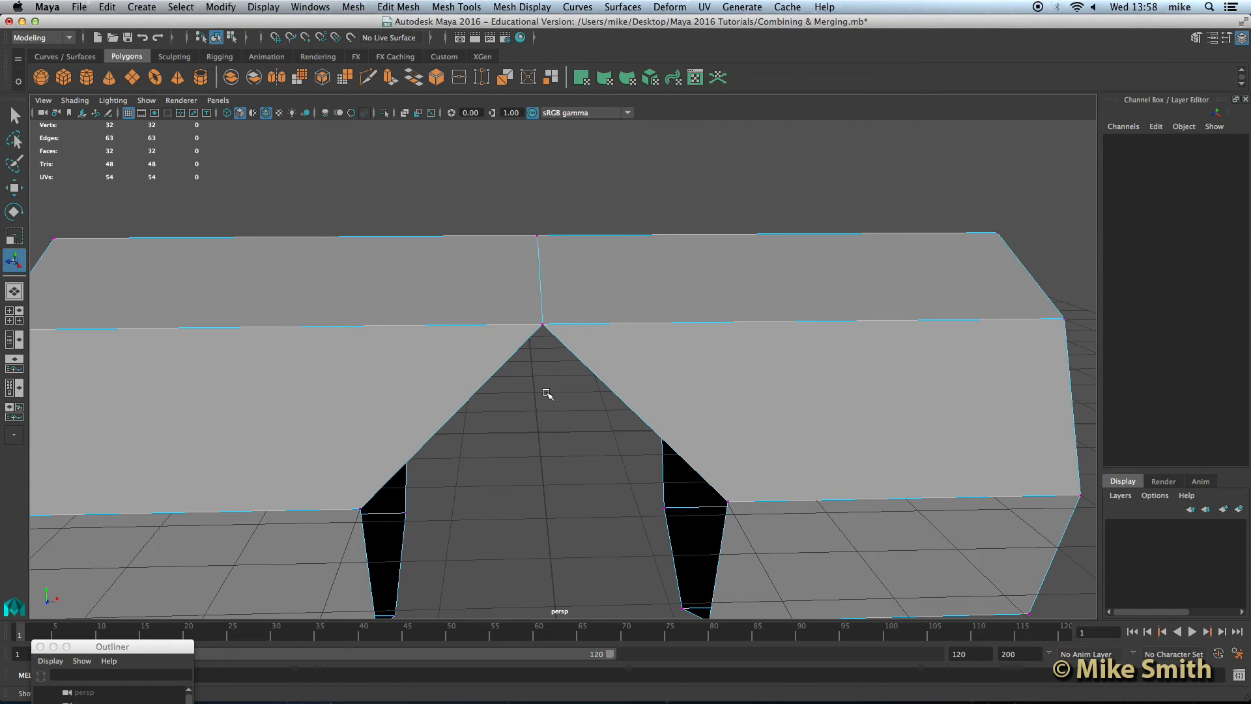
Undo both vertex merges so the halves are separate again, and clear the vertex selection
{"action": "key", "text": "super+z"}
{"action": "key", "text": "super+z"}
{"action": "key", "text": "super+z"}
{"action": "key", "text": "super+z"}
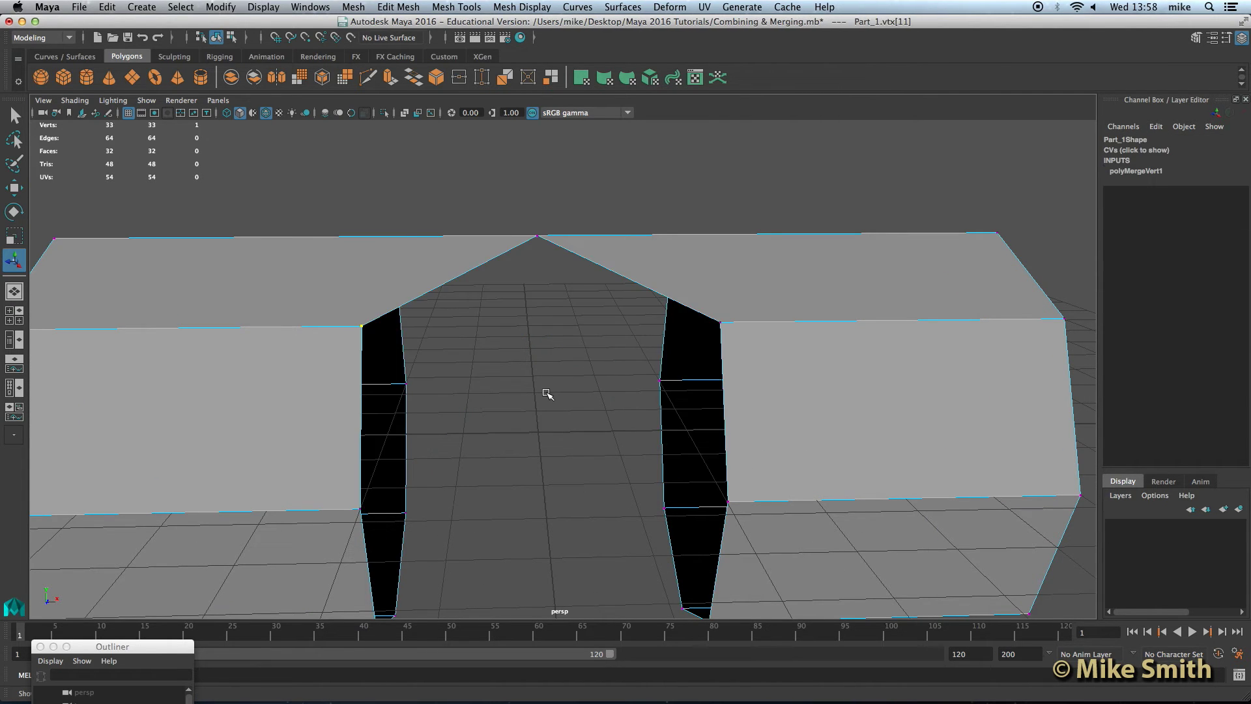
{"action": "key", "text": "super+z"}
{"action": "key", "text": "super+z"}
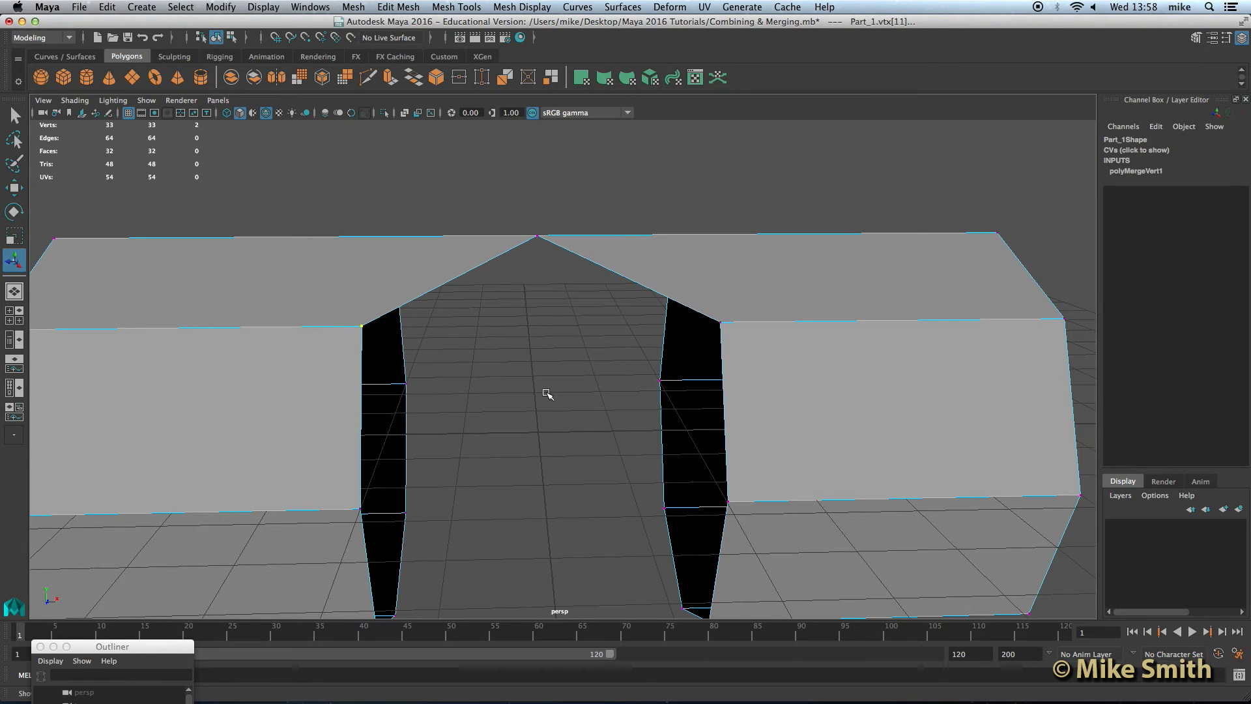
{"action": "key", "text": "super+z"}
{"action": "key", "text": "super+z"}
{"action": "key", "text": "super+z"}
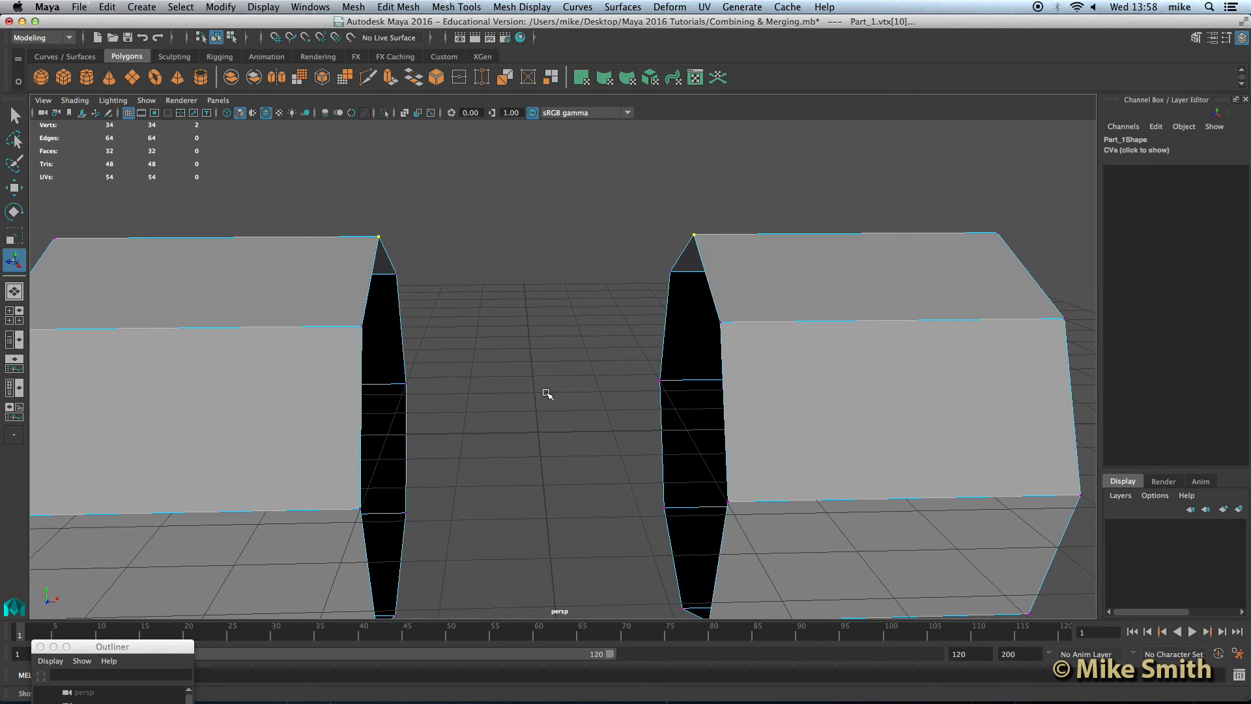
{"action": "left_click", "coordinate": [523, 228]}
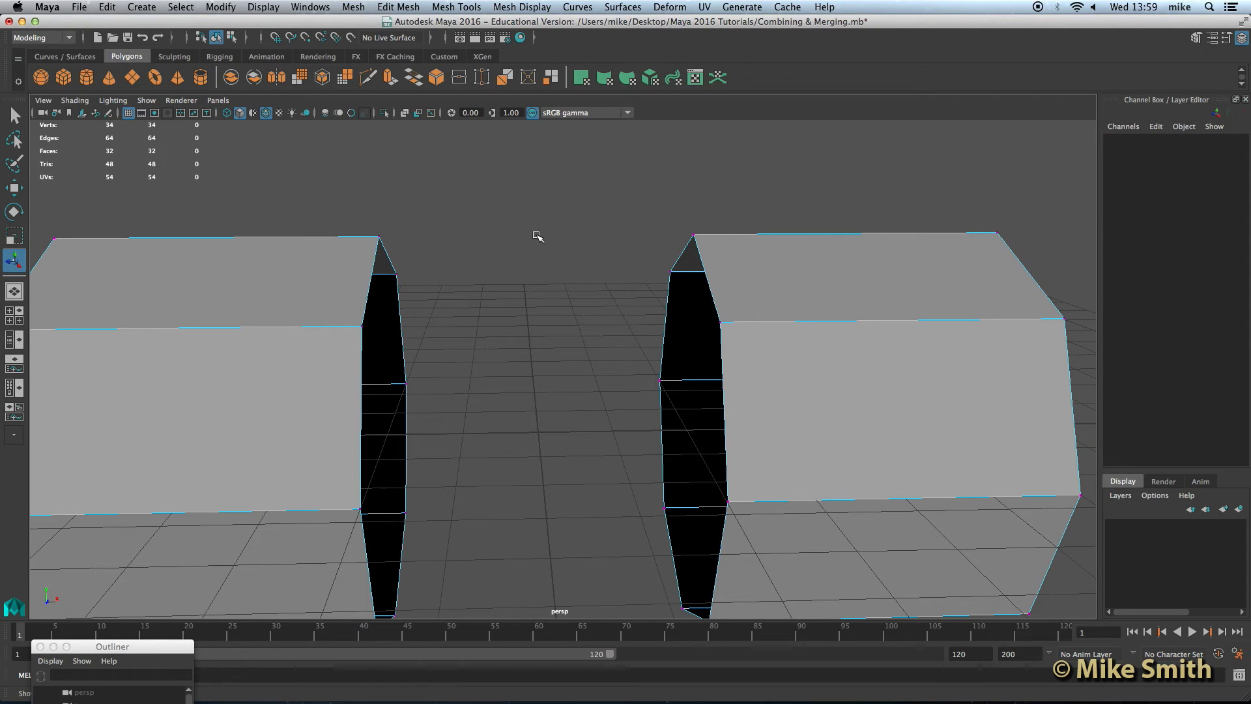
Target Weld the left half's topmost inner vertex onto the matching topmost vertex of the right half
{"action": "left_click", "coordinate": [453, 7]}
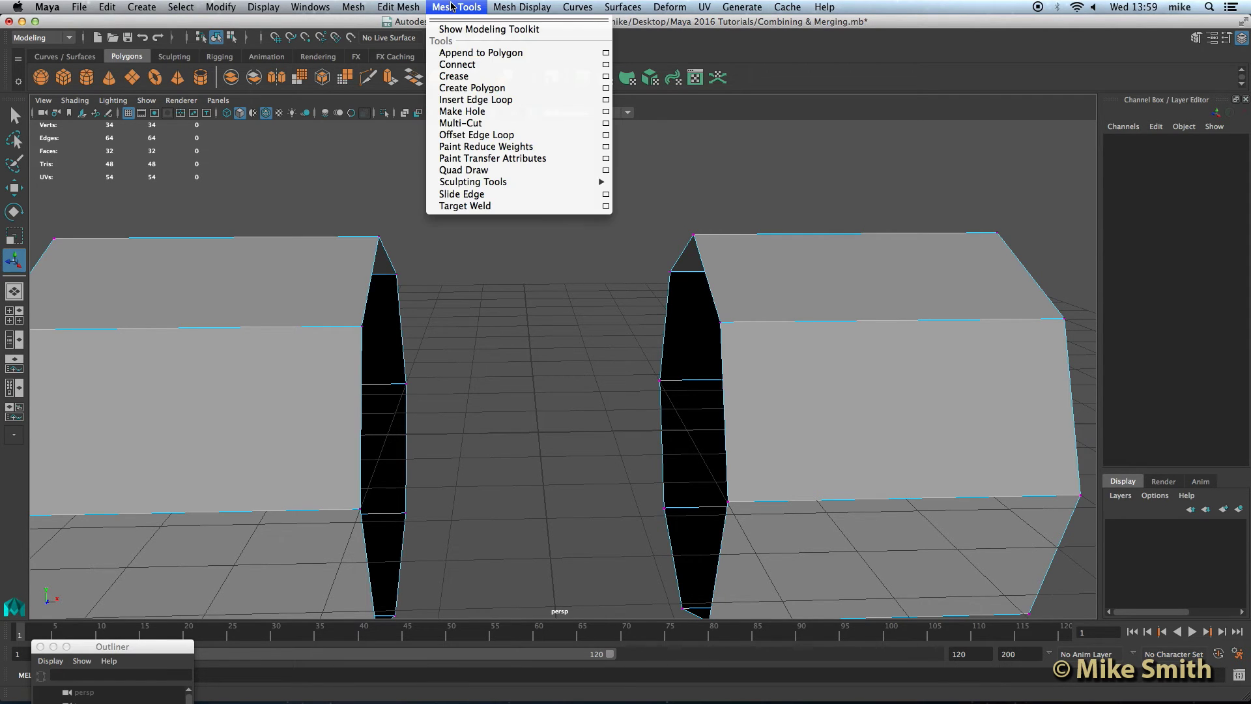
{"action": "left_click", "coordinate": [476, 207]}
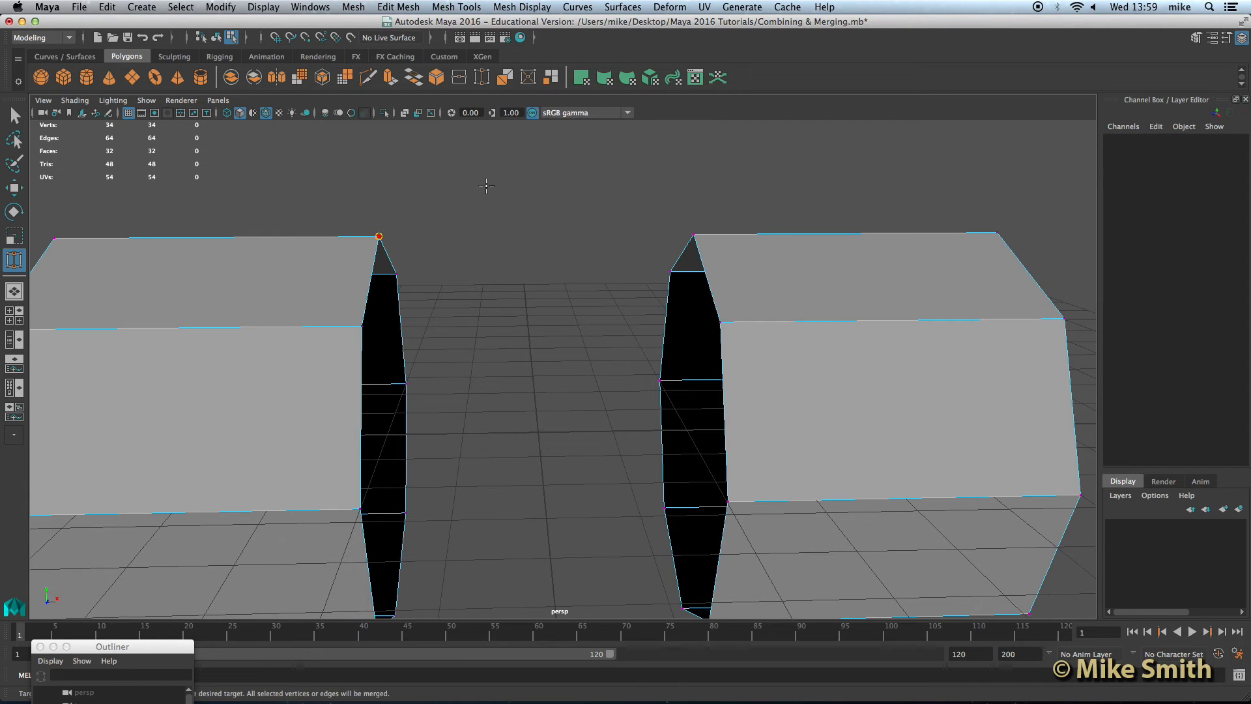
{"action": "left_click", "coordinate": [694, 234]}
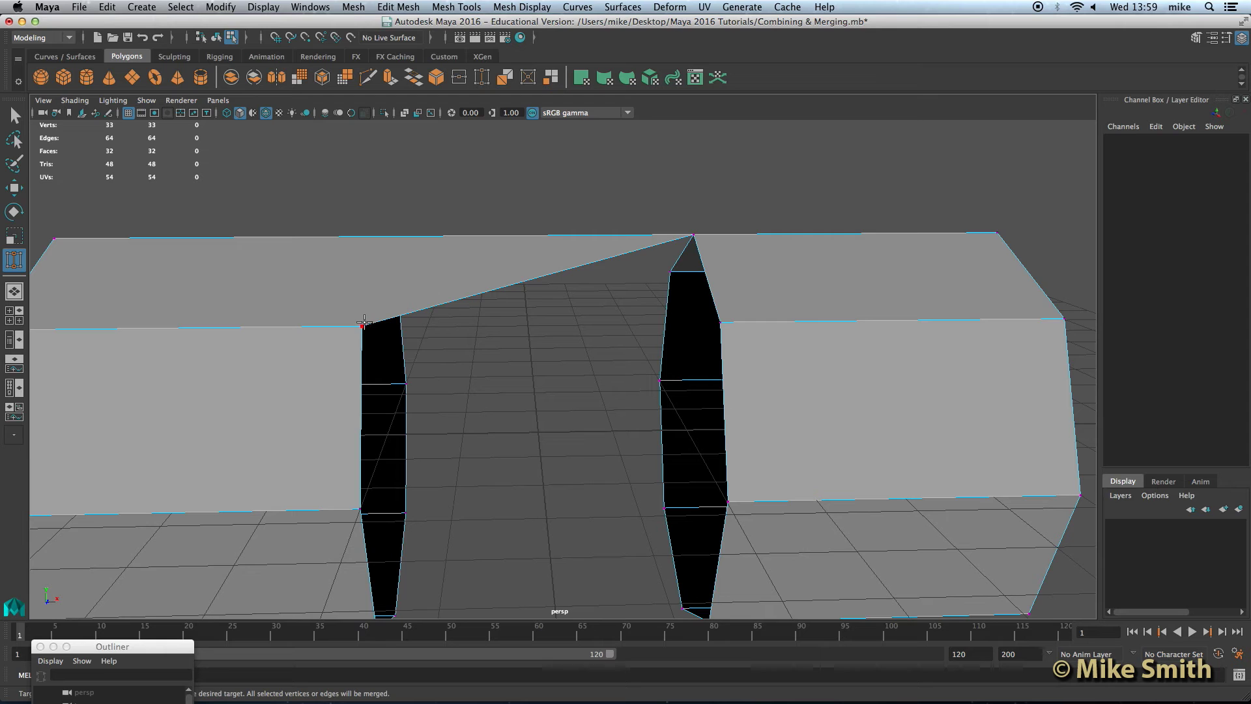
Target Weld the left half's front vertex just below the top onto the corresponding front vertex of the right half
{"action": "left_click_drag", "start_coordinate": [363, 324], "coordinate": [678, 278]}
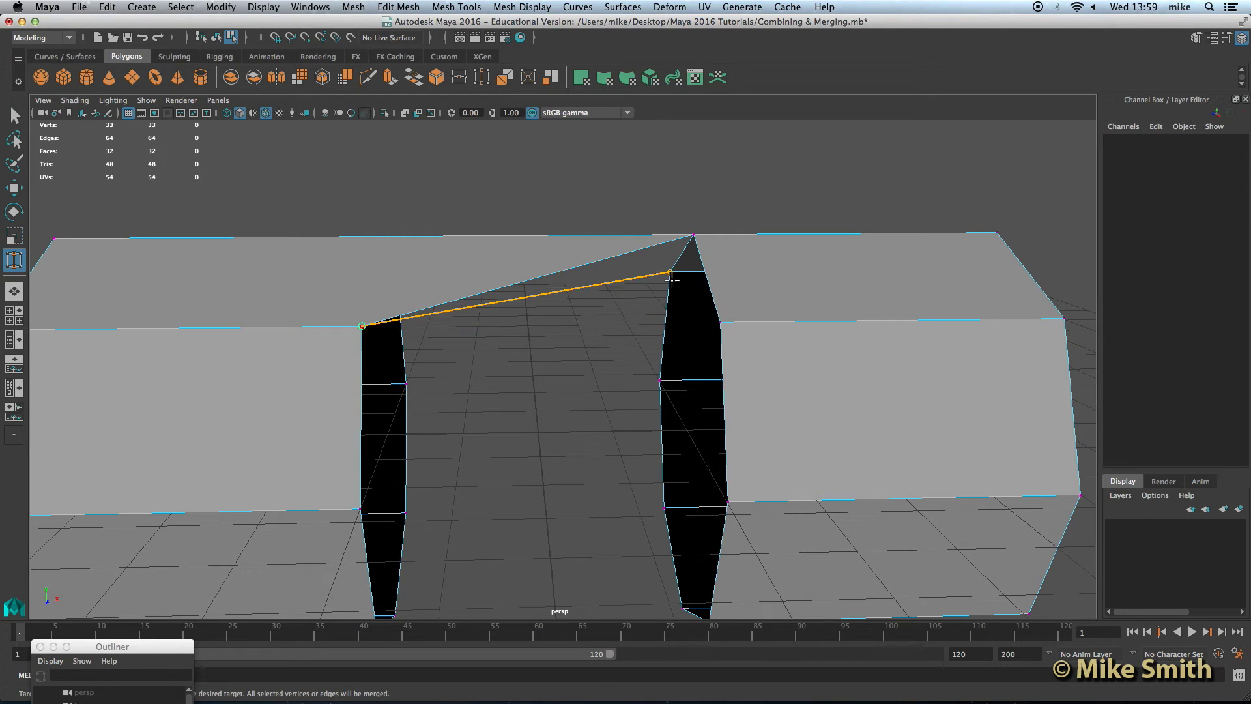
{"action": "mouse_move", "coordinate": [663, 370]}
{"action": "left_mouse_down"}
{"action": "mouse_move", "coordinate": [671, 513]}
{"action": "mouse_move", "coordinate": [660, 366]}
{"action": "left_mouse_up"}
{"action": "left_click_drag", "start_coordinate": [668, 291], "coordinate": [722, 323]}
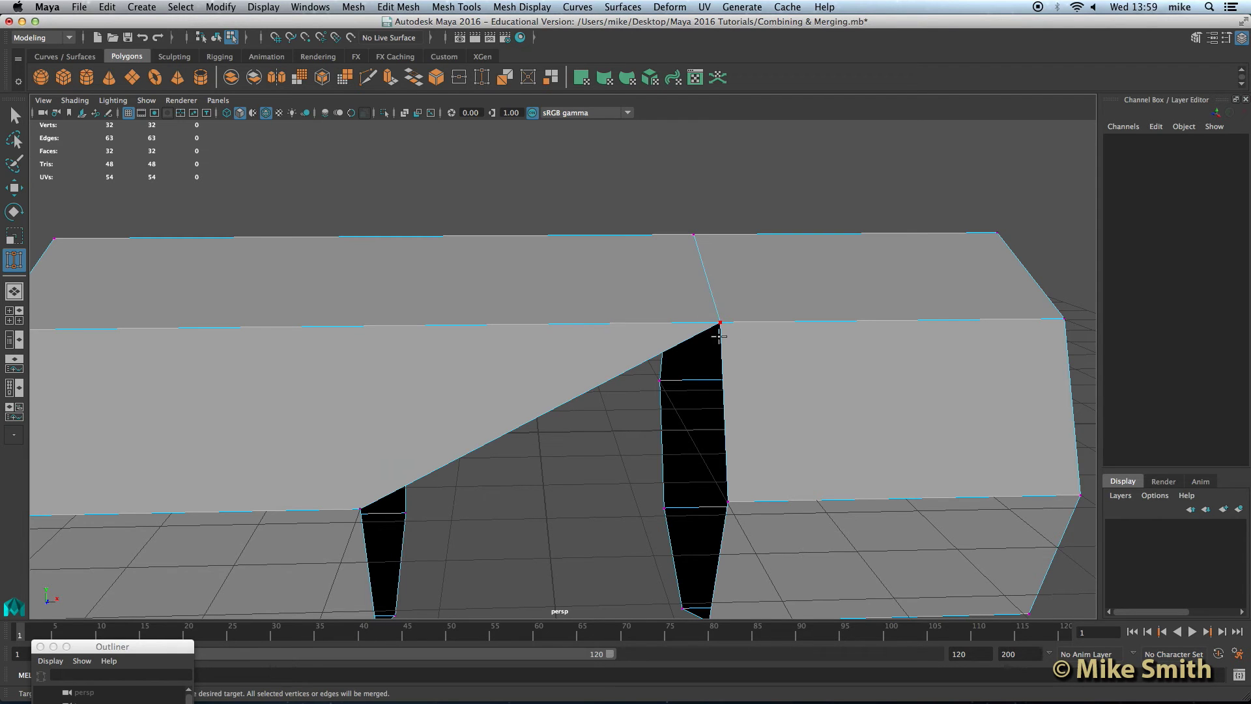
{"action": "scroll", "coordinate": [649, 343], "scroll_direction": "down", "scroll_amount": 3}
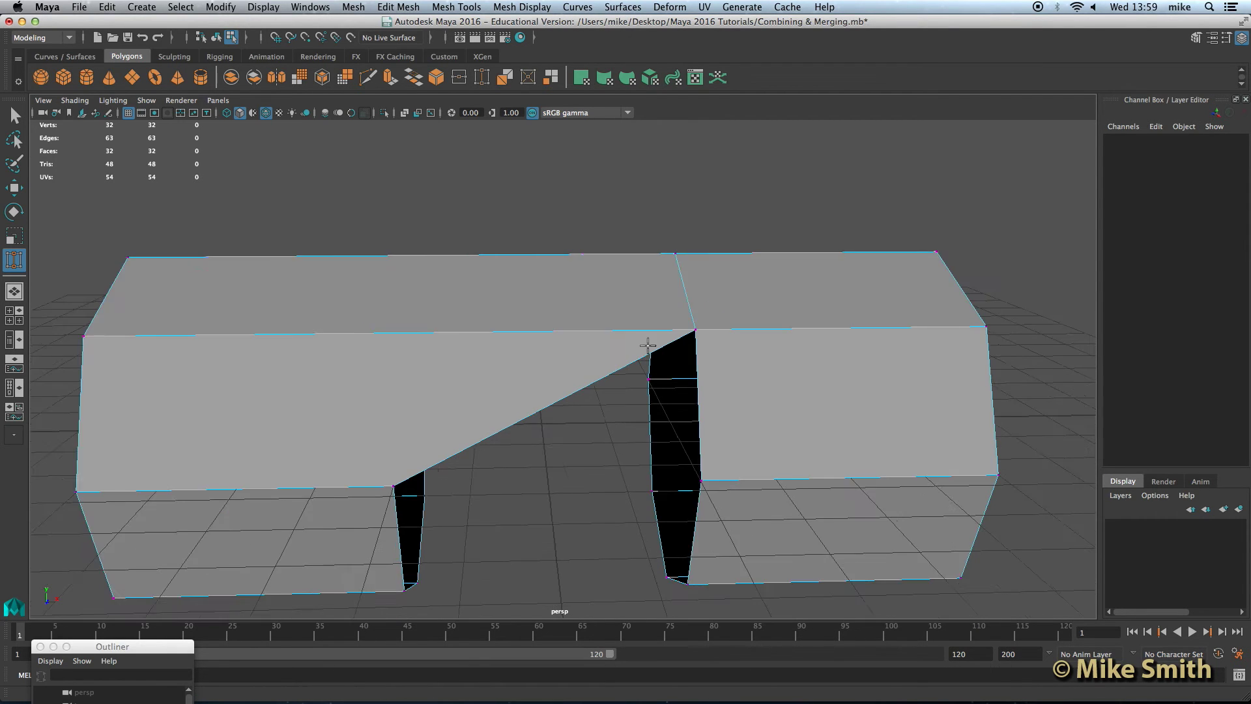
Undo both target welds so the two halves are separate again
{"action": "scroll", "coordinate": [664, 354], "scroll_direction": "up", "scroll_amount": 4}
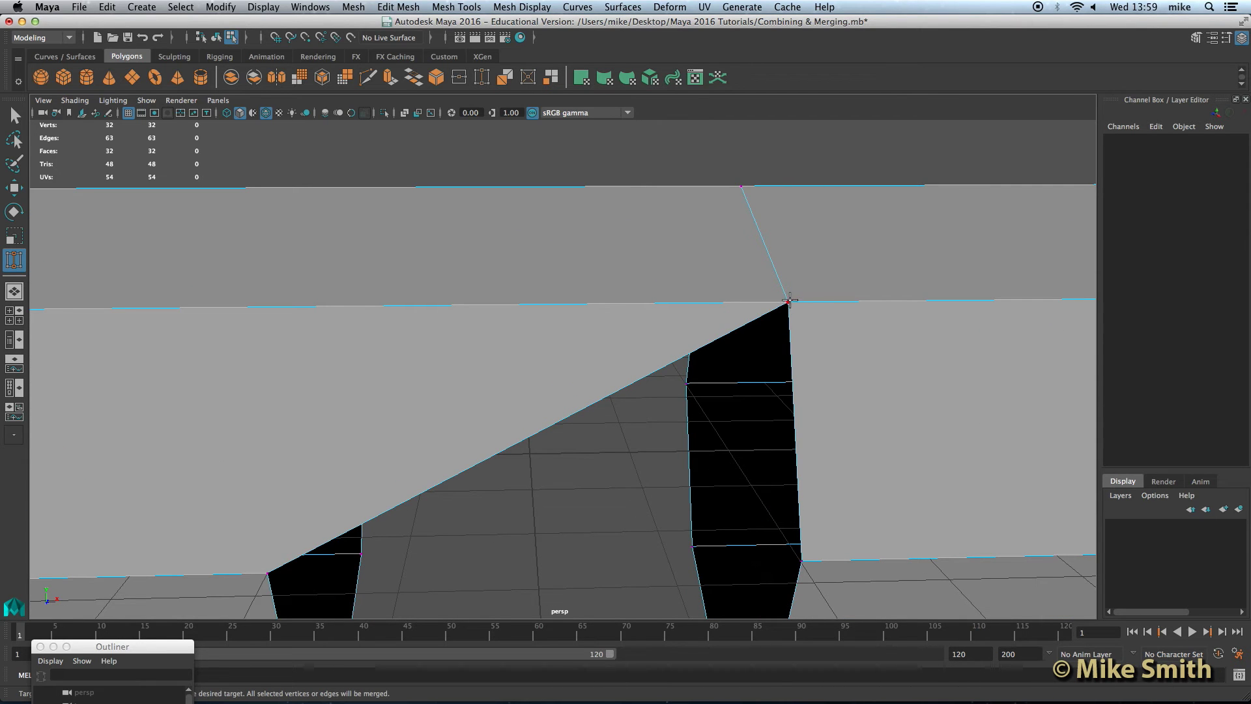
{"action": "scroll", "coordinate": [600, 363], "scroll_direction": "down", "scroll_amount": 3}
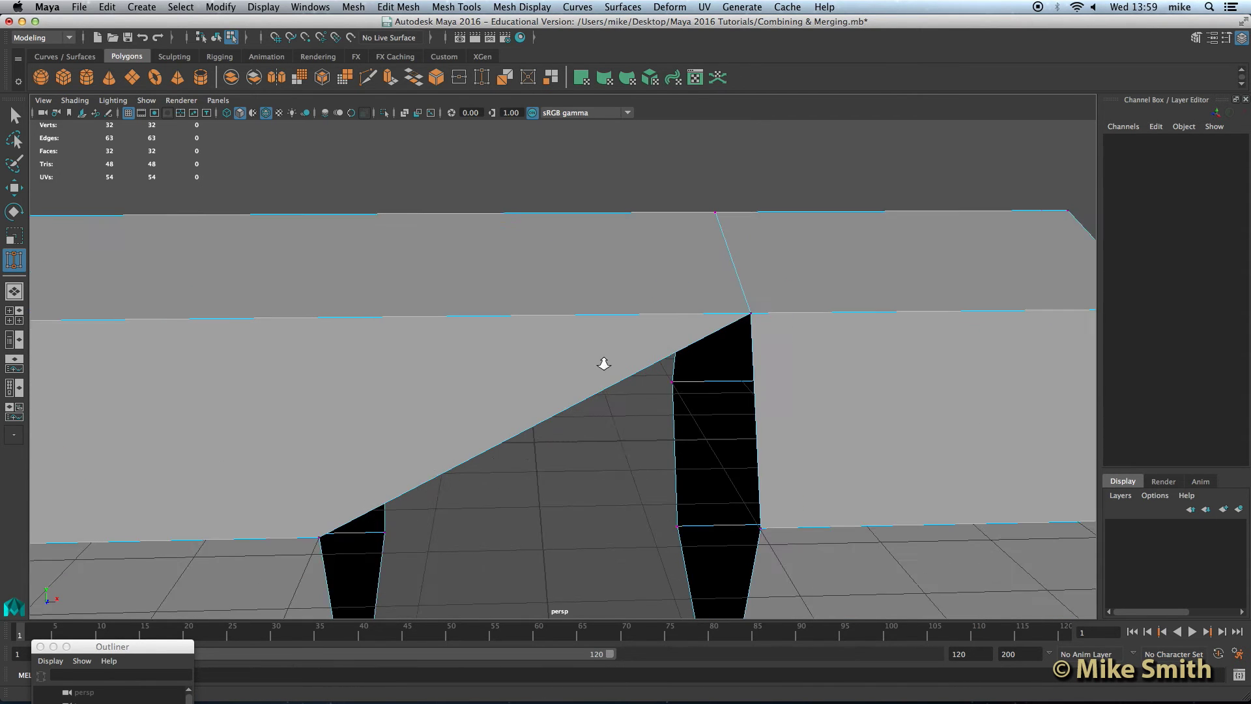
{"action": "scroll", "coordinate": [474, 383], "scroll_direction": "down", "scroll_amount": 1}
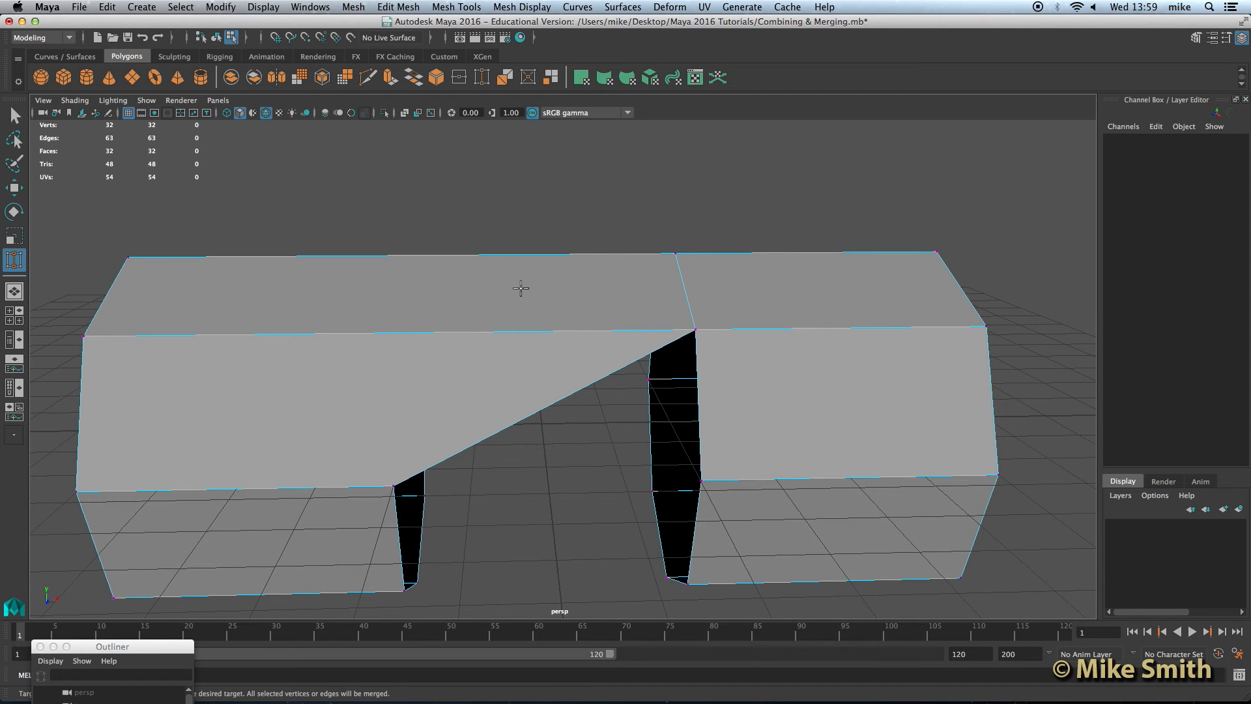
{"action": "key", "text": "z"}
{"action": "key", "text": "z"}
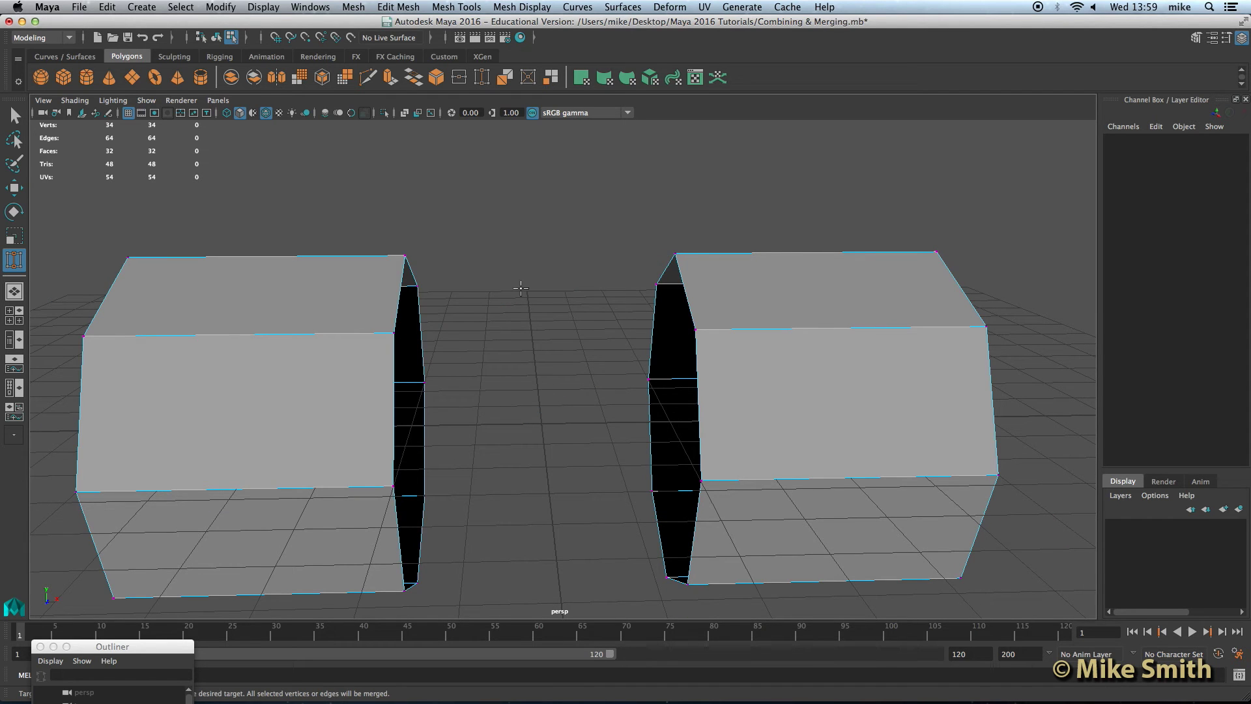
Select all the vertices around the open inner ends of both halves with the Select tool
{"action": "left_click", "coordinate": [14, 116]}
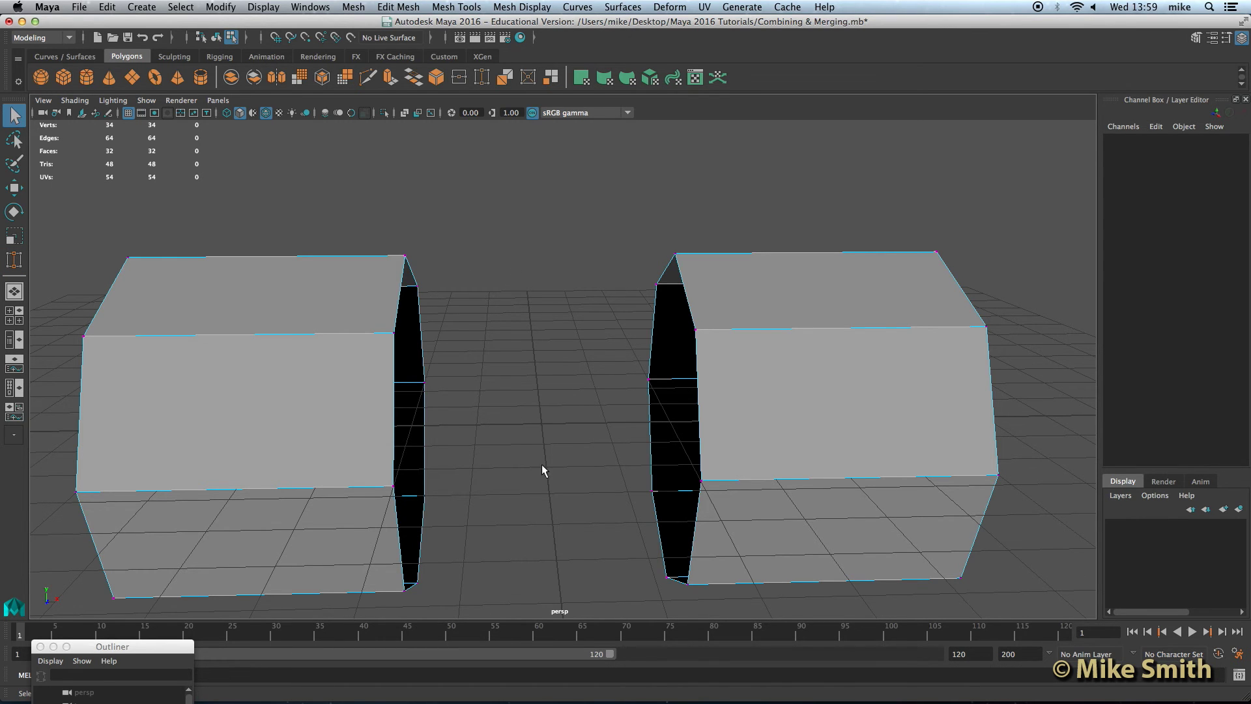
{"action": "scroll", "coordinate": [544, 466], "scroll_direction": "down", "scroll_amount": 2}
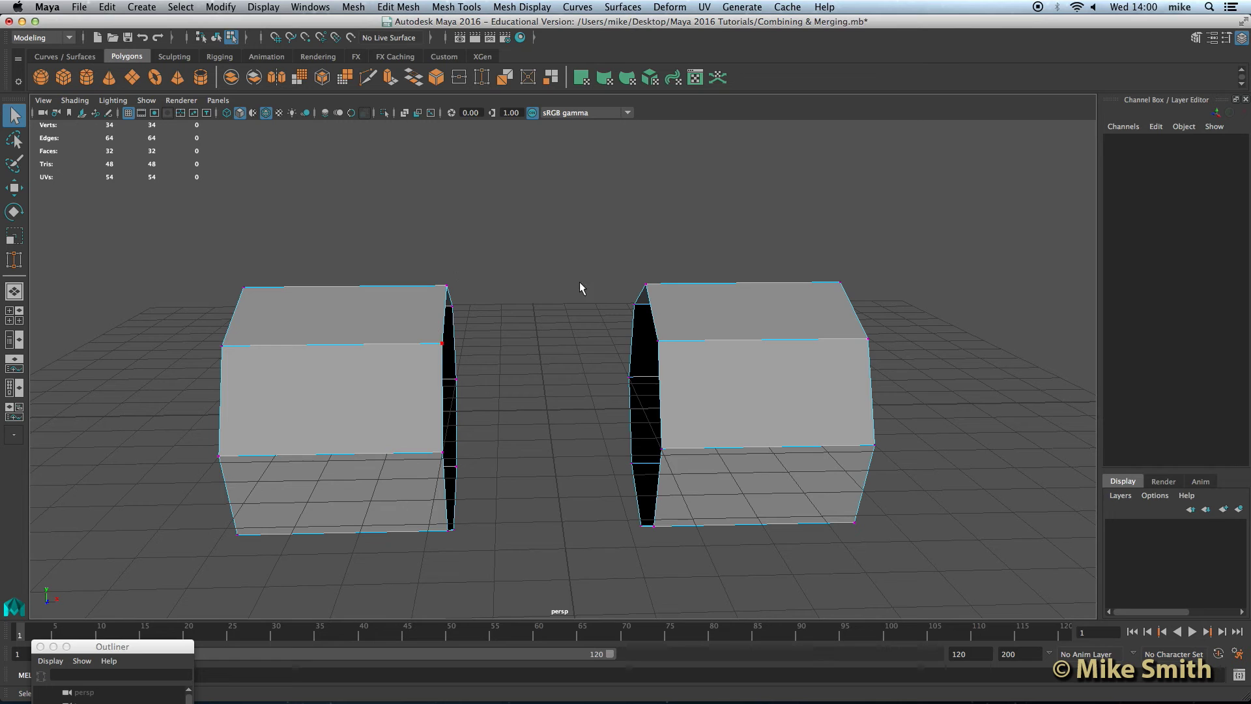
{"action": "left_click_drag", "start_coordinate": [400, 227], "coordinate": [696, 564]}
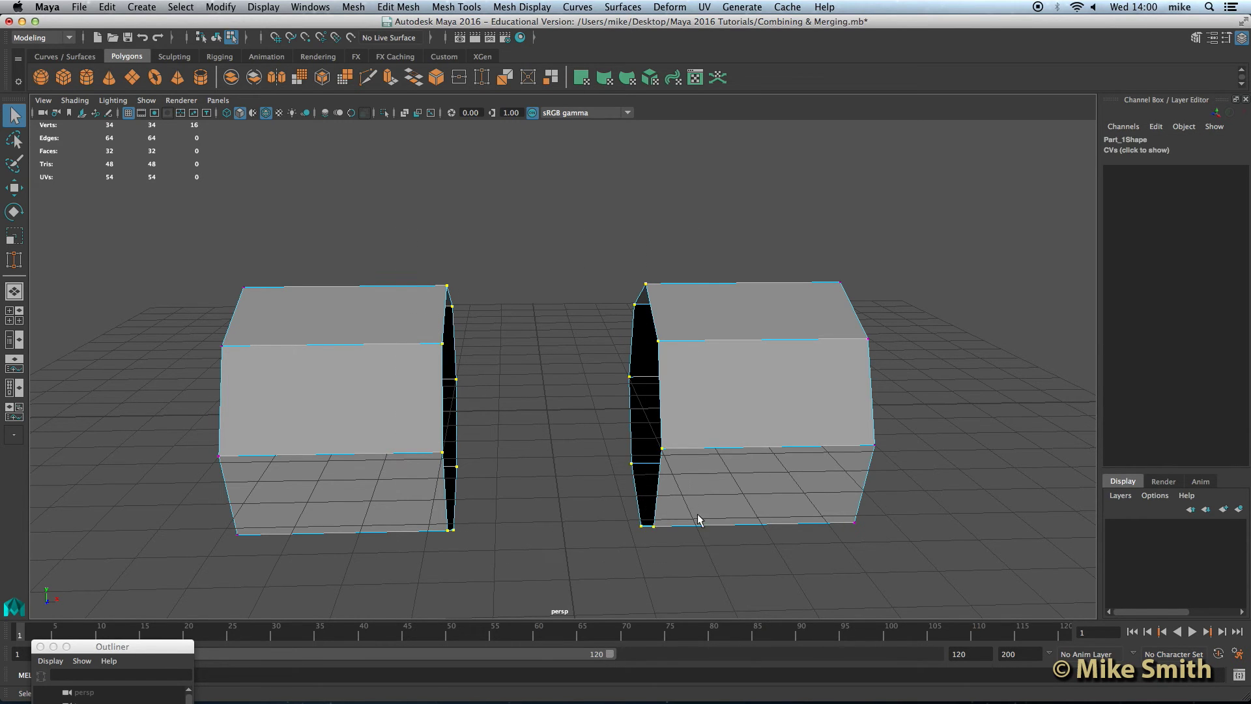
{"action": "left_click_drag", "start_coordinate": [470, 408], "coordinate": [430, 413], "text": "alt"}
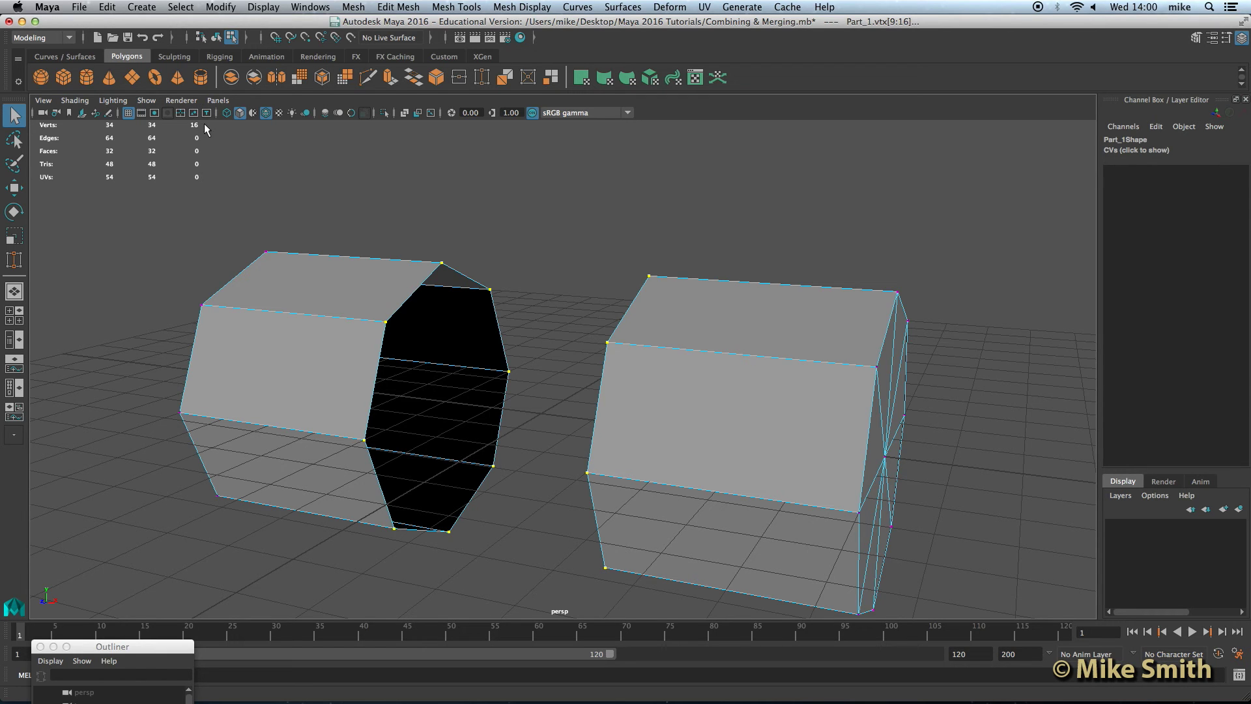
{"action": "left_click_drag", "start_coordinate": [464, 381], "coordinate": [493, 377], "text": "alt"}
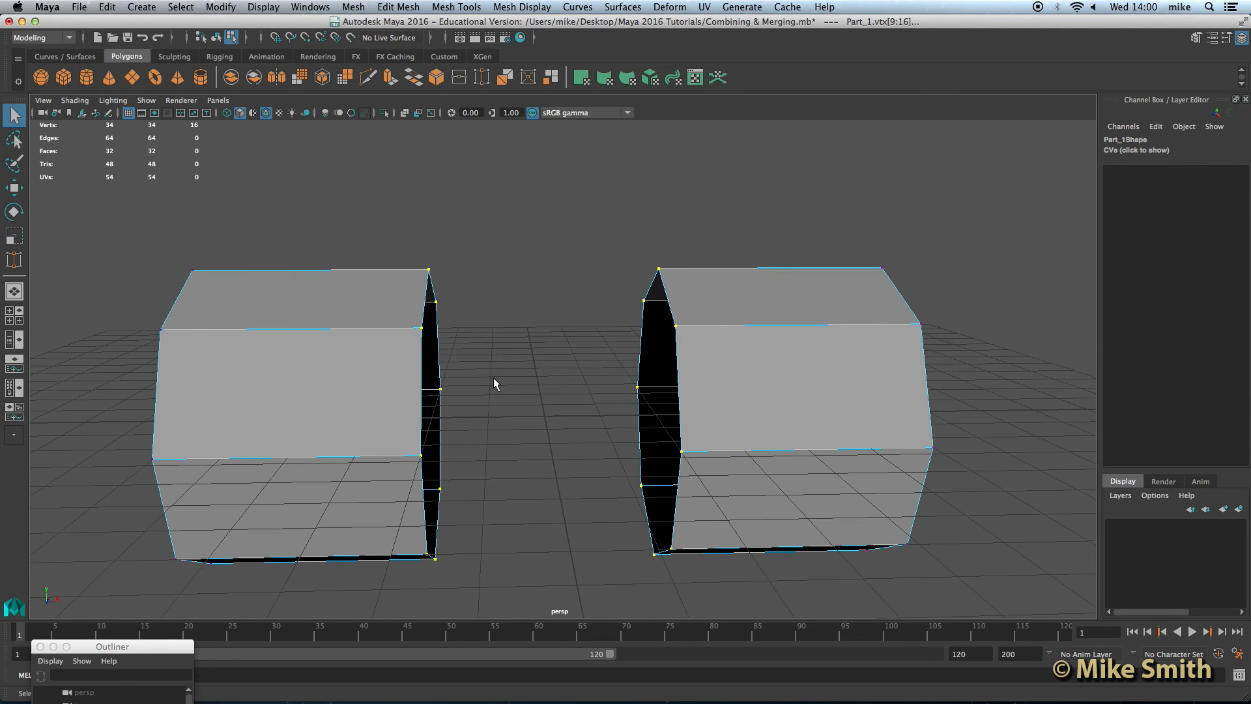
Scale the selected rim vertices inward along the X axis until the two open ends meet in the middle
{"action": "left_click", "coordinate": [15, 235]}
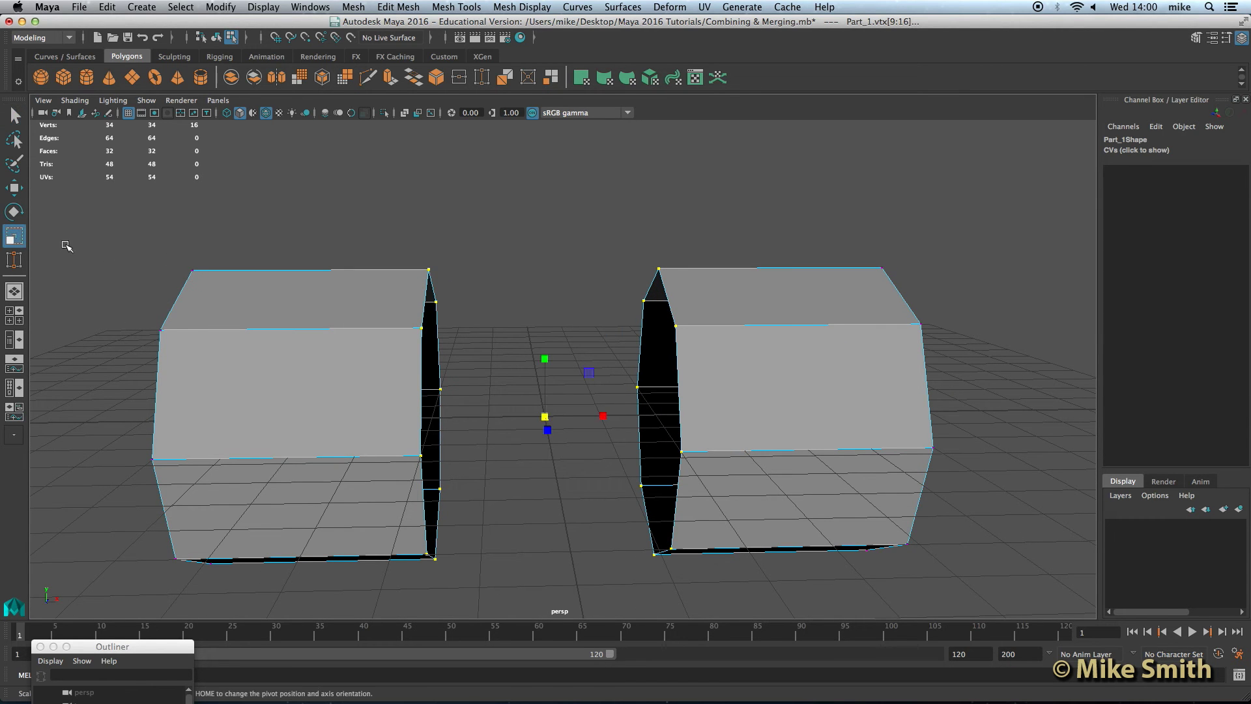
{"action": "scroll", "coordinate": [544, 446], "scroll_direction": "up", "scroll_amount": 3}
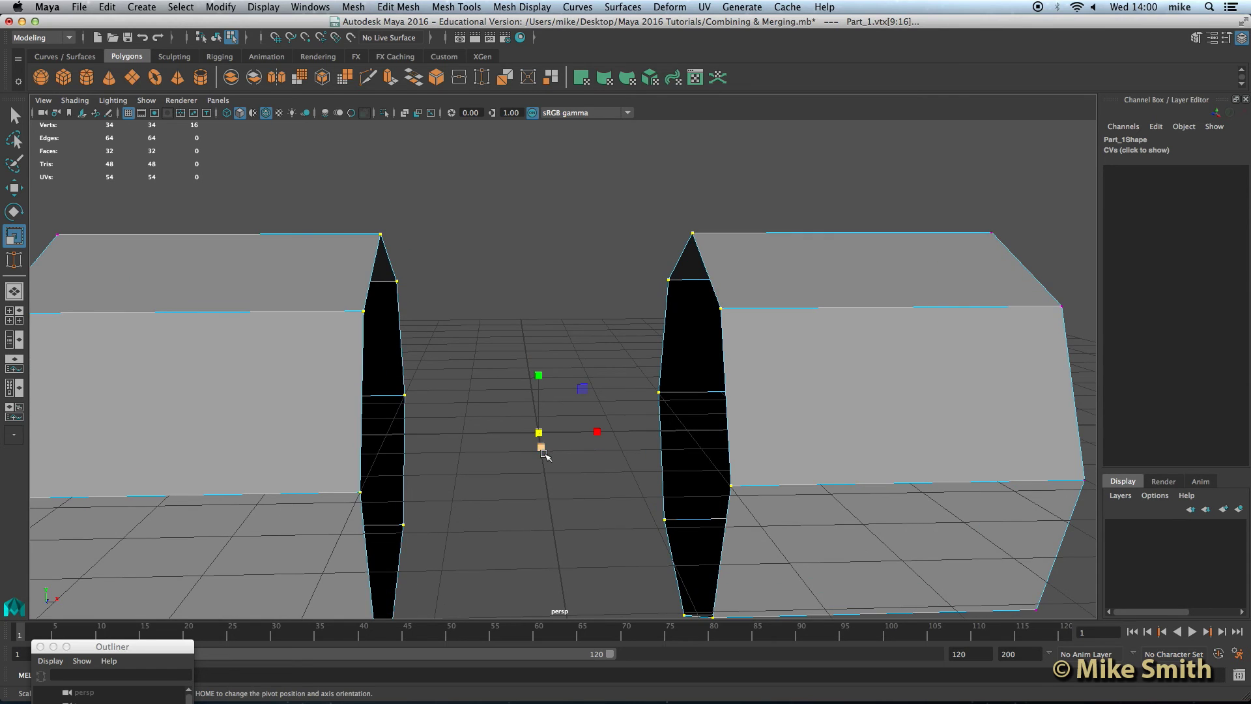
{"action": "scroll", "coordinate": [544, 410], "scroll_direction": "up", "scroll_amount": 2}
{"action": "middle_click_drag", "start_coordinate": [544, 406], "coordinate": [544, 400], "text": "alt"}
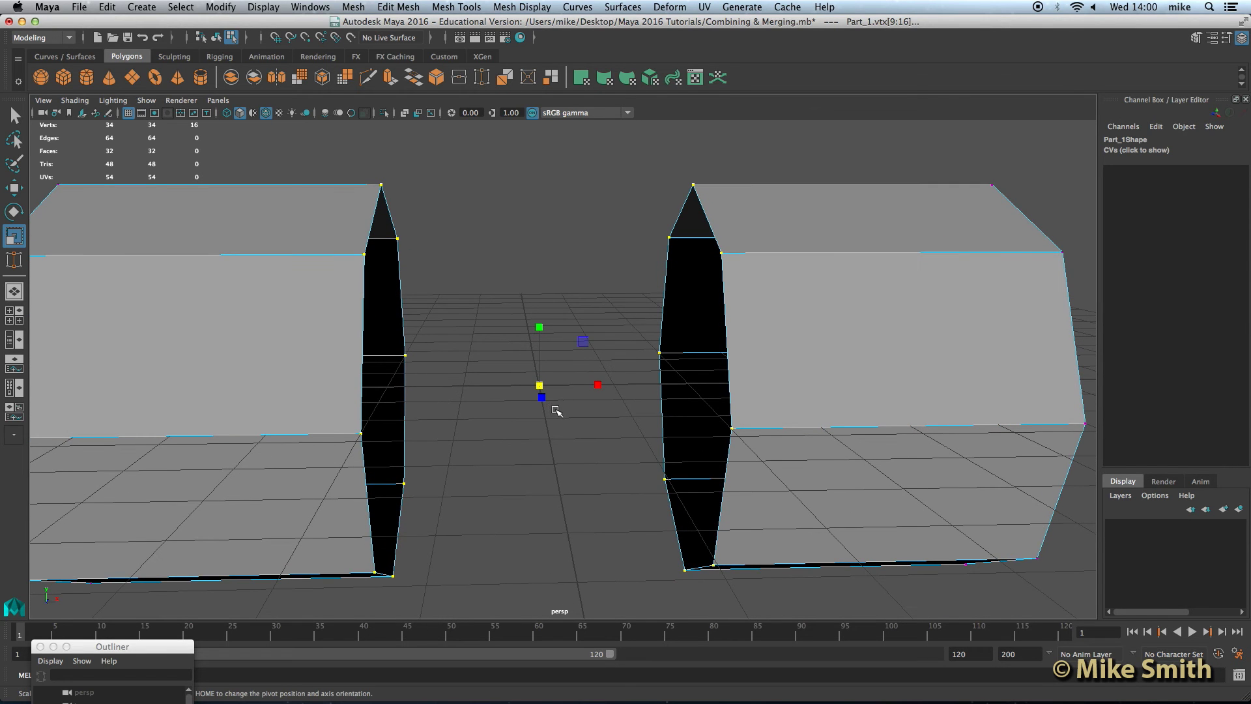
{"action": "left_click_drag", "start_coordinate": [599, 385], "coordinate": [522, 400]}
{"action": "scroll", "coordinate": [541, 409], "scroll_direction": "up", "scroll_amount": 5}
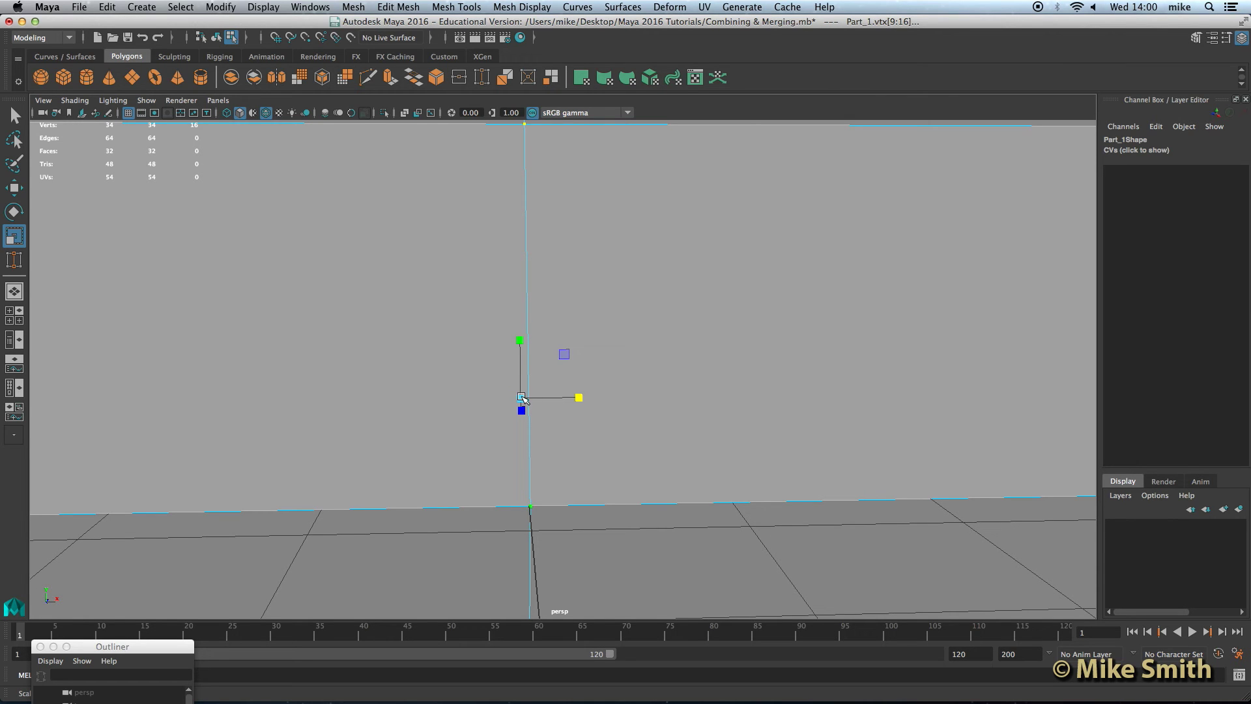
{"action": "scroll", "coordinate": [563, 390], "scroll_direction": "down", "scroll_amount": 5}
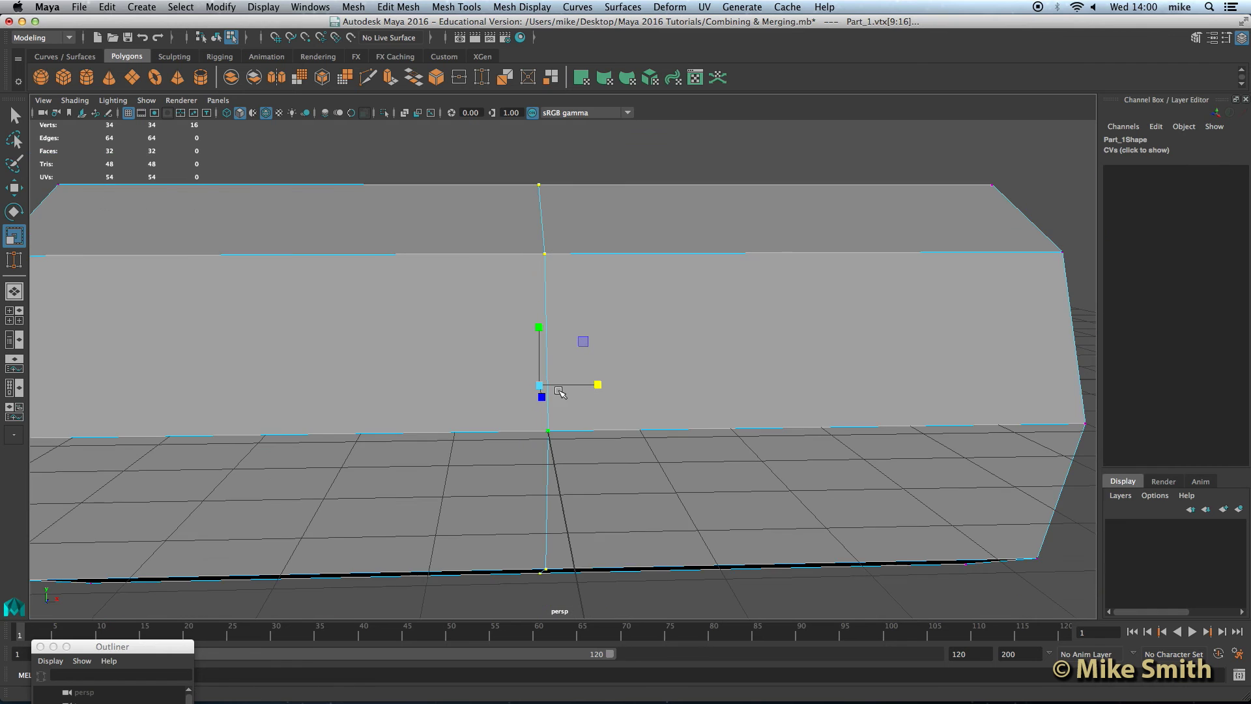
{"action": "scroll", "coordinate": [562, 376], "scroll_direction": "down", "scroll_amount": 2}
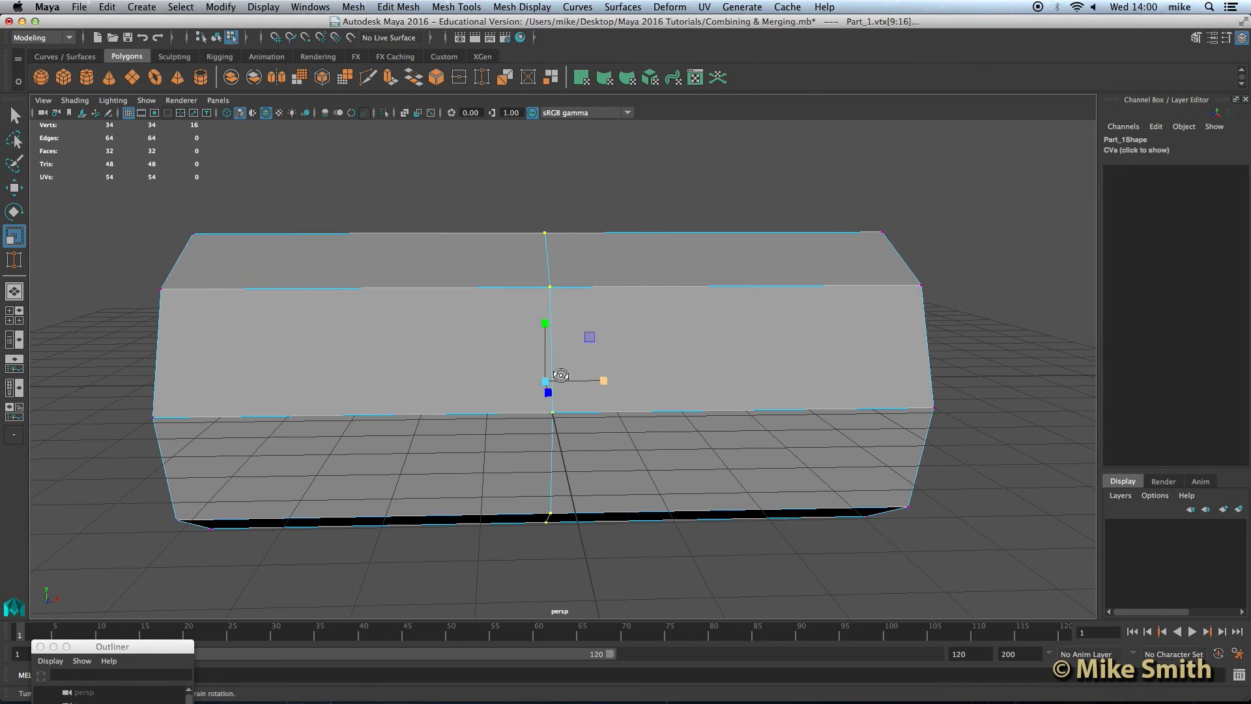
{"action": "left_click_drag", "start_coordinate": [560, 375], "coordinate": [485, 375], "text": "alt"}
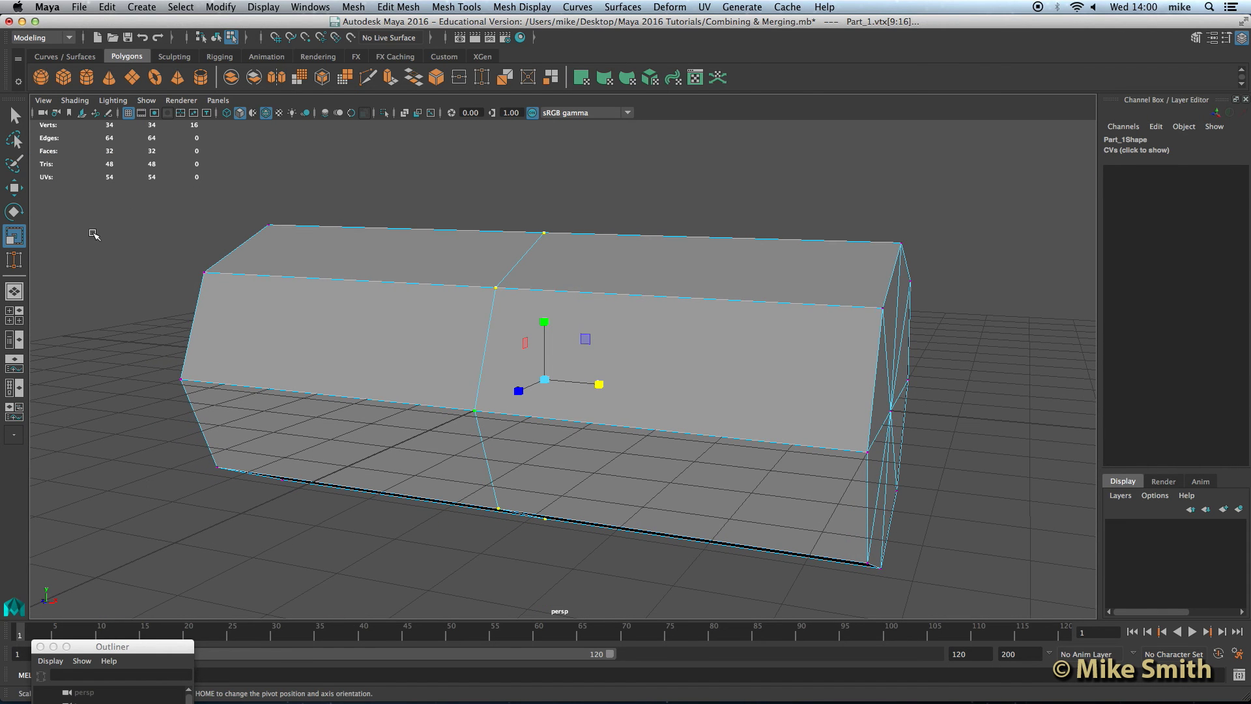
{"action": "left_click", "coordinate": [14, 116]}
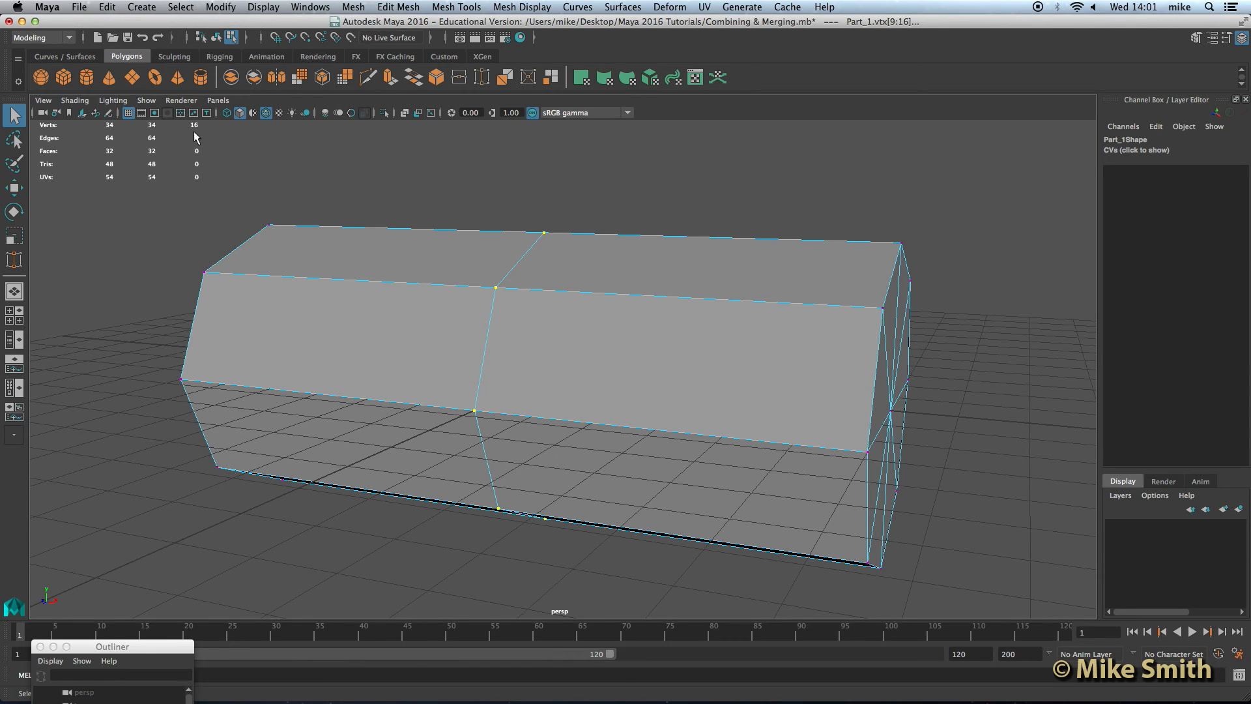
Merge the coincident seam vertices with a threshold of 0.01, keeping the merge options open
{"action": "left_click", "coordinate": [410, 6]}
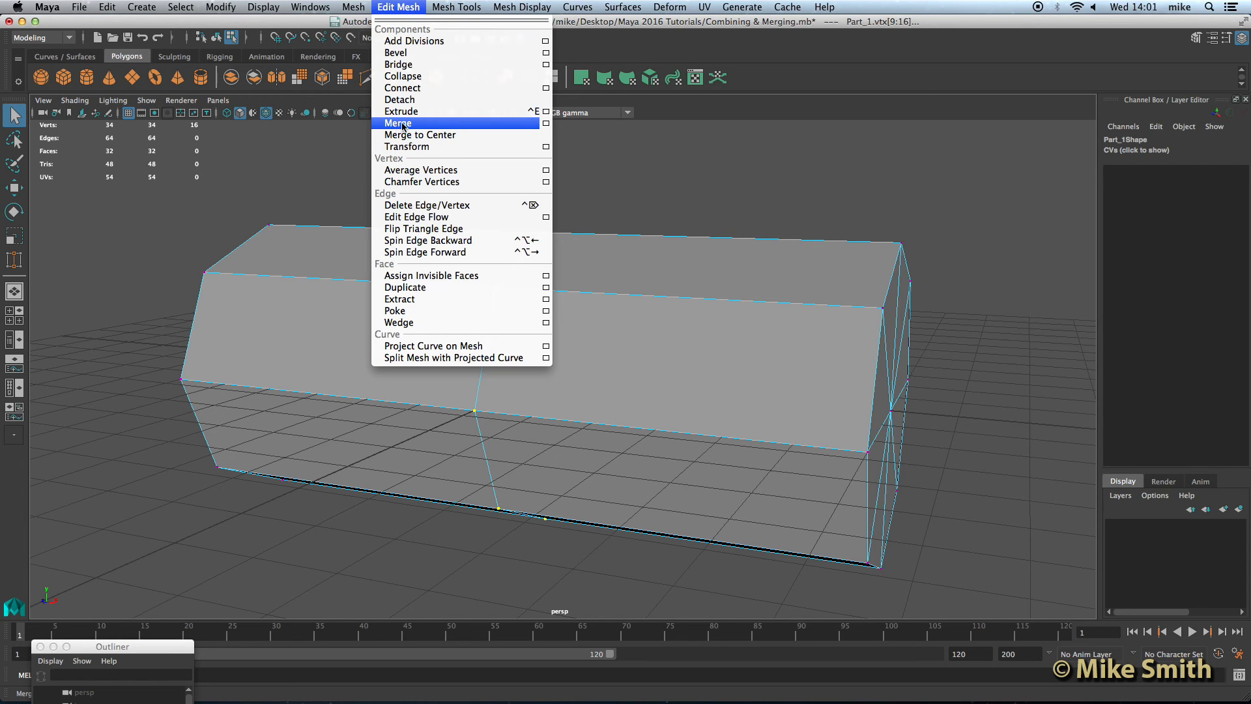
{"action": "left_click", "coordinate": [546, 124]}
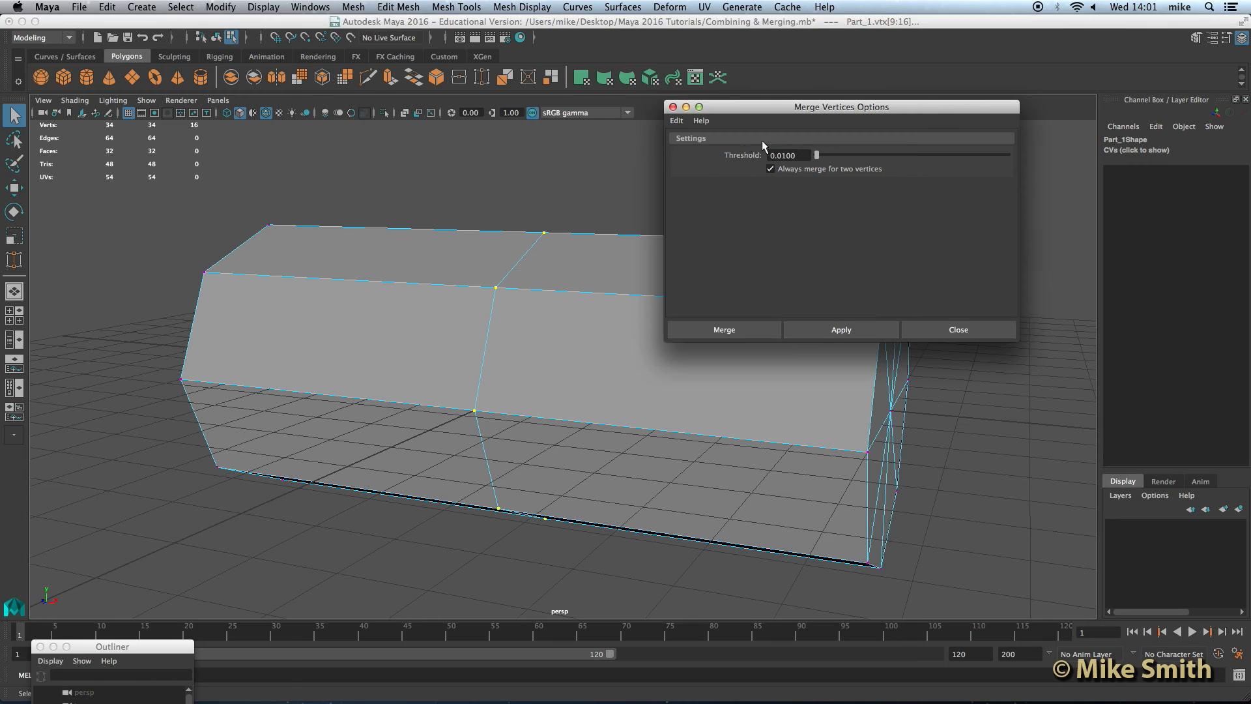
{"action": "left_click_drag", "start_coordinate": [786, 108], "coordinate": [696, 120]}
{"action": "left_click", "coordinate": [587, 130]}
{"action": "left_click", "coordinate": [603, 157]}
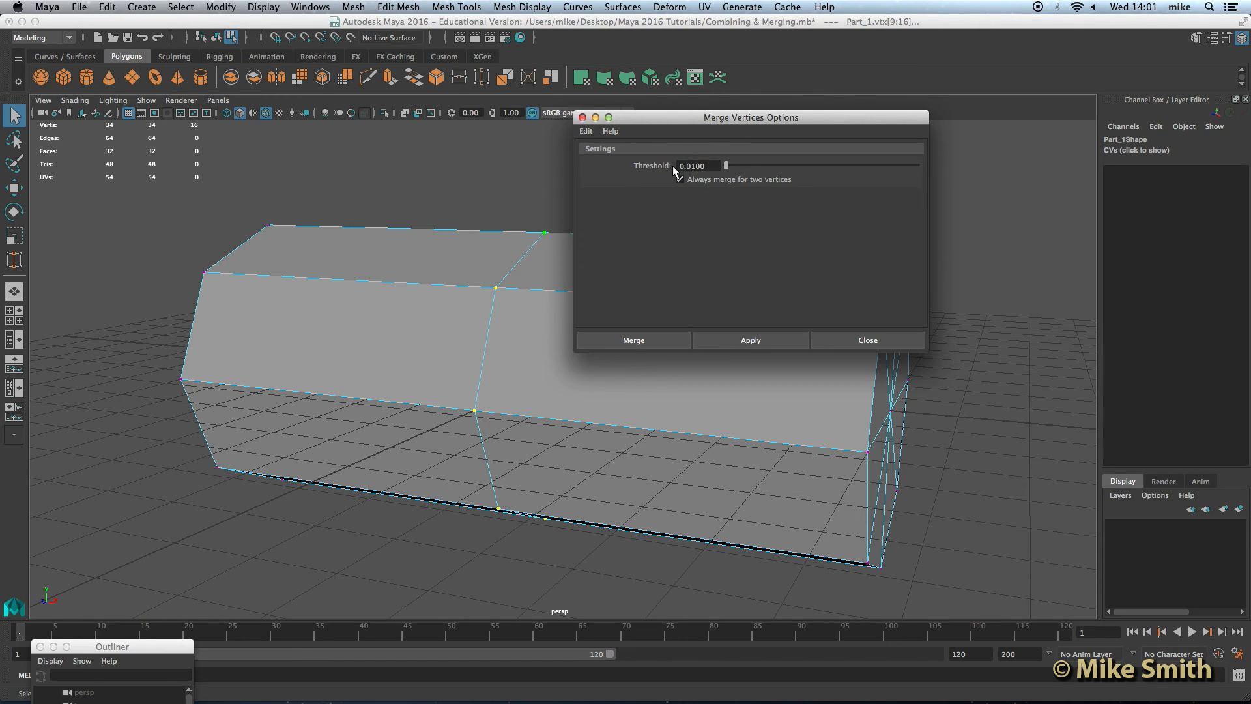
{"action": "left_click", "coordinate": [748, 340]}
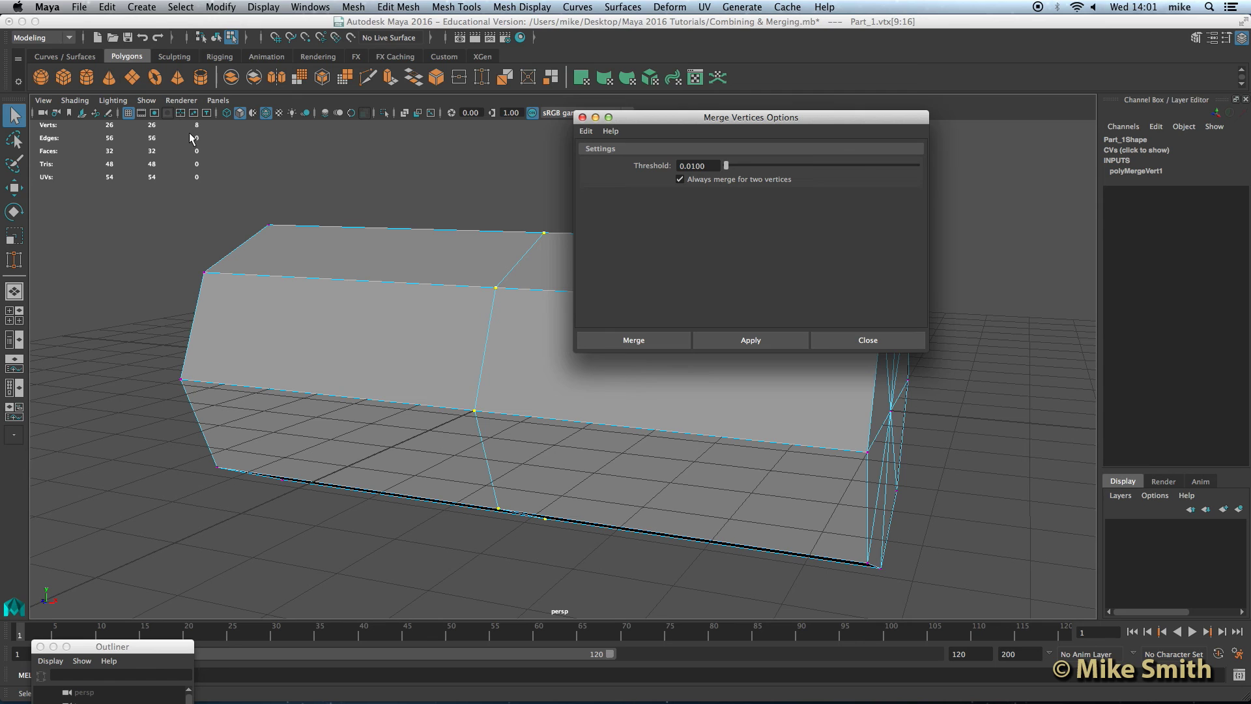
Undo the seam merge and the scaling, with the rim vertices of both separate halves still selected
{"action": "left_click_drag", "start_coordinate": [664, 118], "coordinate": [865, 122]}
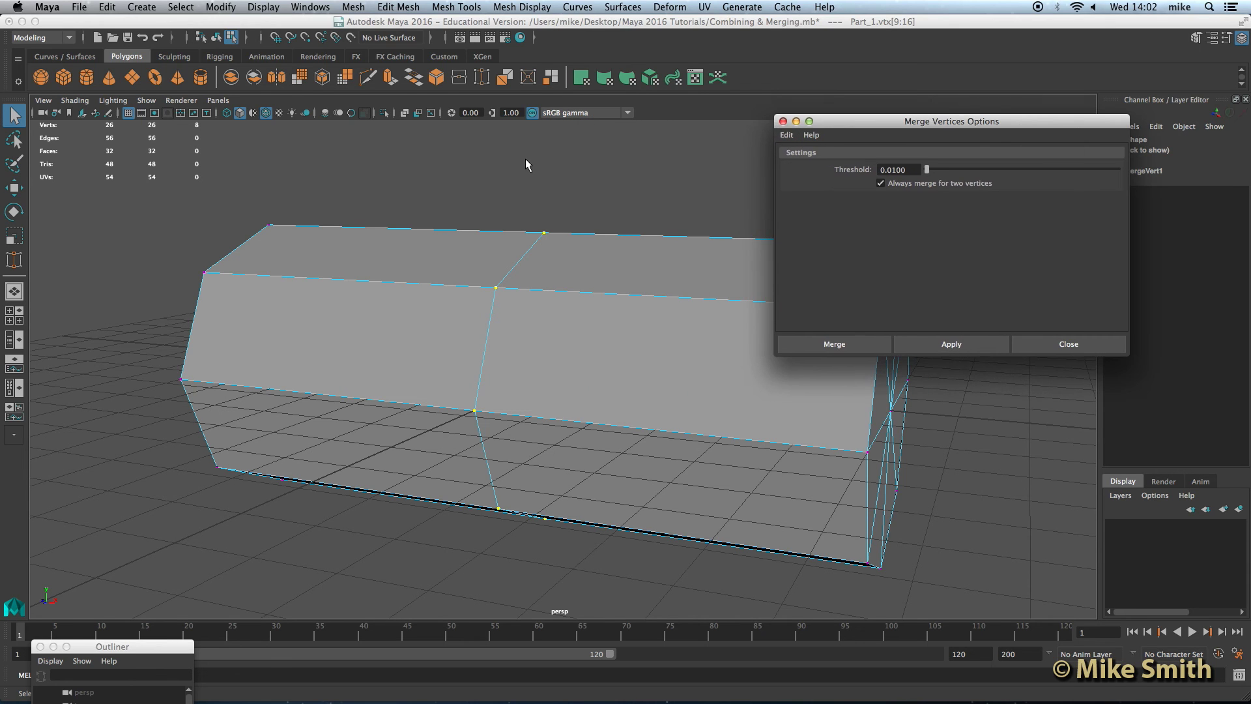
{"action": "left_click", "coordinate": [525, 159]}
{"action": "key", "text": "super+z"}
{"action": "key", "text": "super+z"}
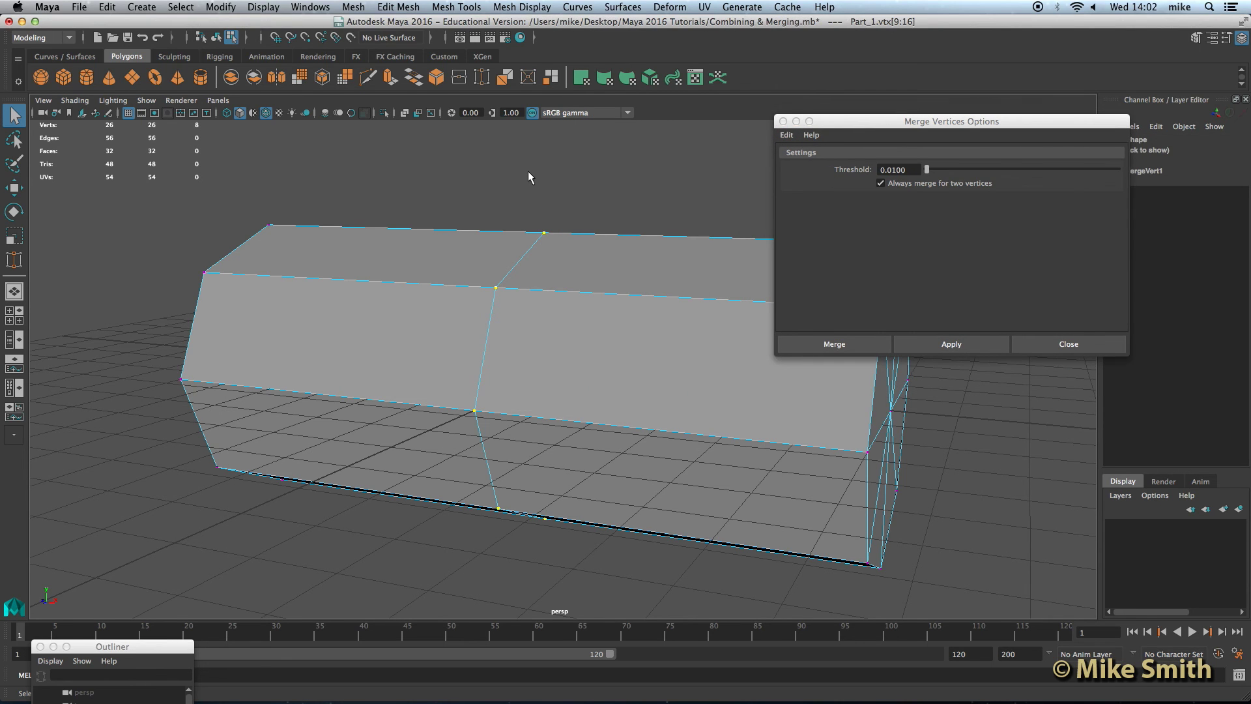
{"action": "key", "text": "super+z"}
Scale the selected rim vertices inward along the X axis, leaving only a narrow gap between the halves
{"action": "mouse_move", "coordinate": [493, 393]}
{"action": "left_mouse_down", "text": "alt"}
{"action": "mouse_move", "coordinate": [507, 396]}
{"action": "mouse_move", "coordinate": [482, 391]}
{"action": "left_mouse_up", "text": "alt"}
{"action": "left_click", "coordinate": [15, 236]}
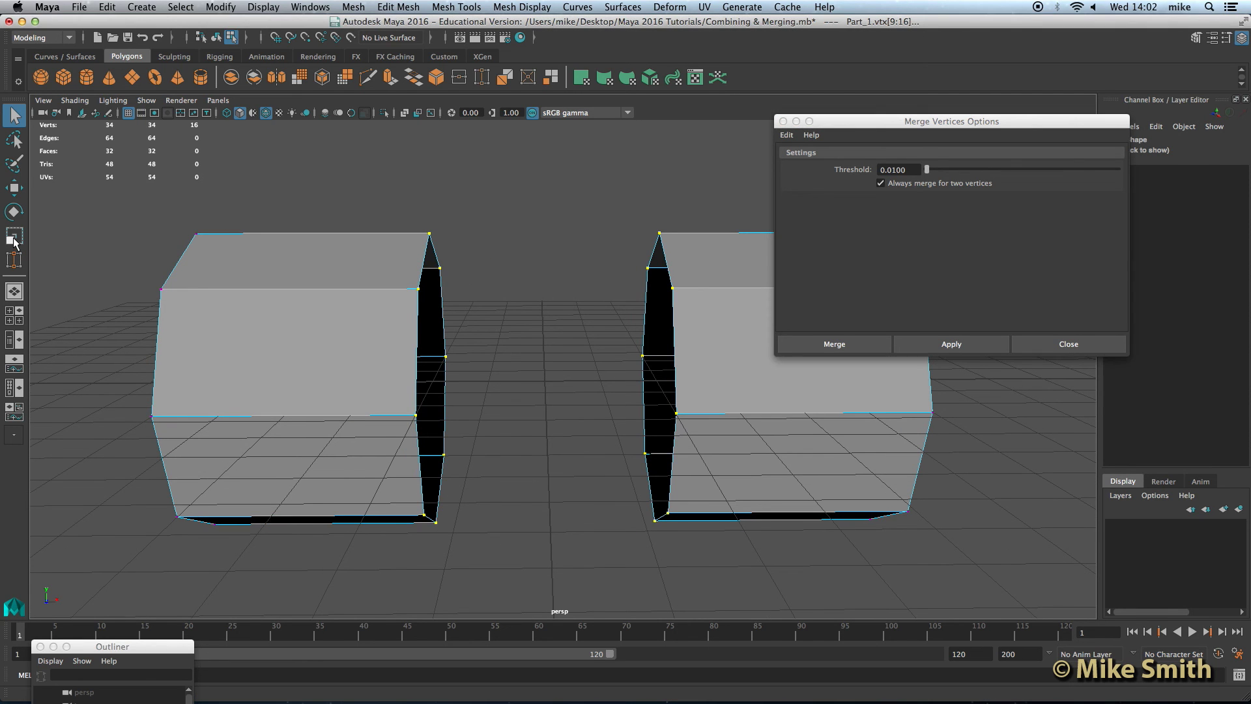
{"action": "left_click_drag", "start_coordinate": [604, 380], "coordinate": [604, 327]}
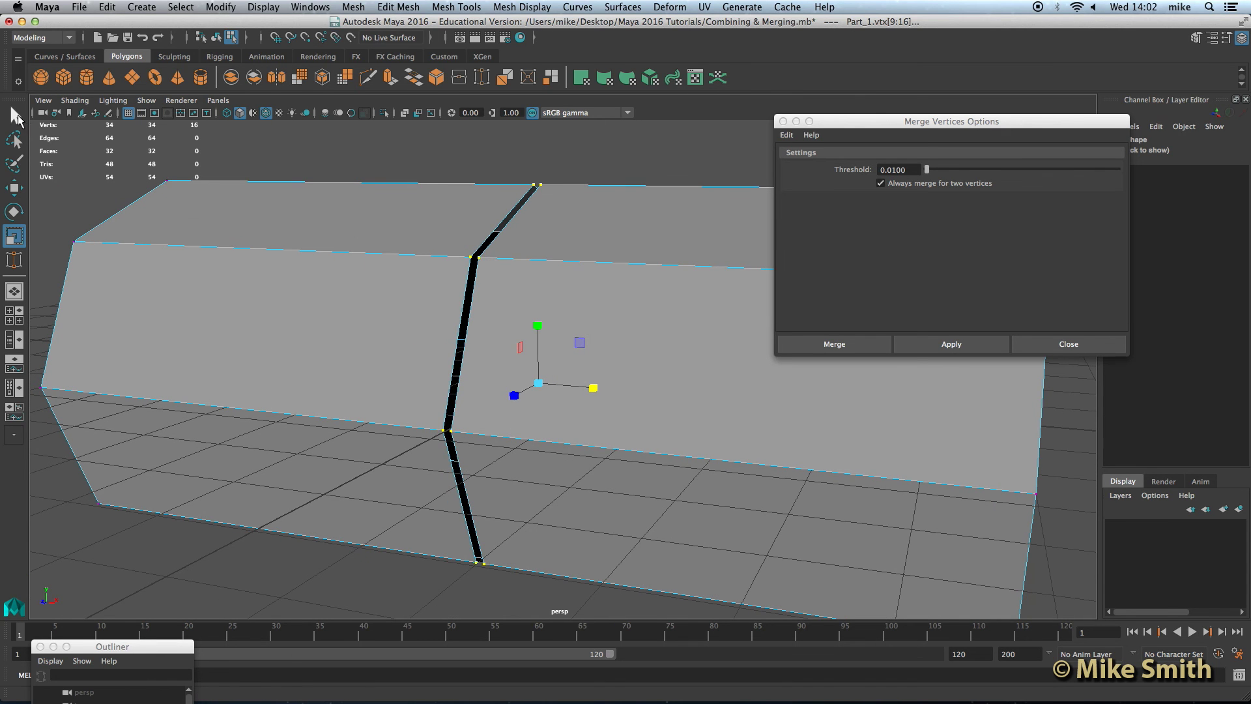
{"action": "left_click", "coordinate": [18, 117]}
Try to merge the rim vertices across the narrow gap with thresholds of 0.01, 0.05 and 0.1
{"action": "left_click_drag", "start_coordinate": [920, 123], "coordinate": [749, 115]}
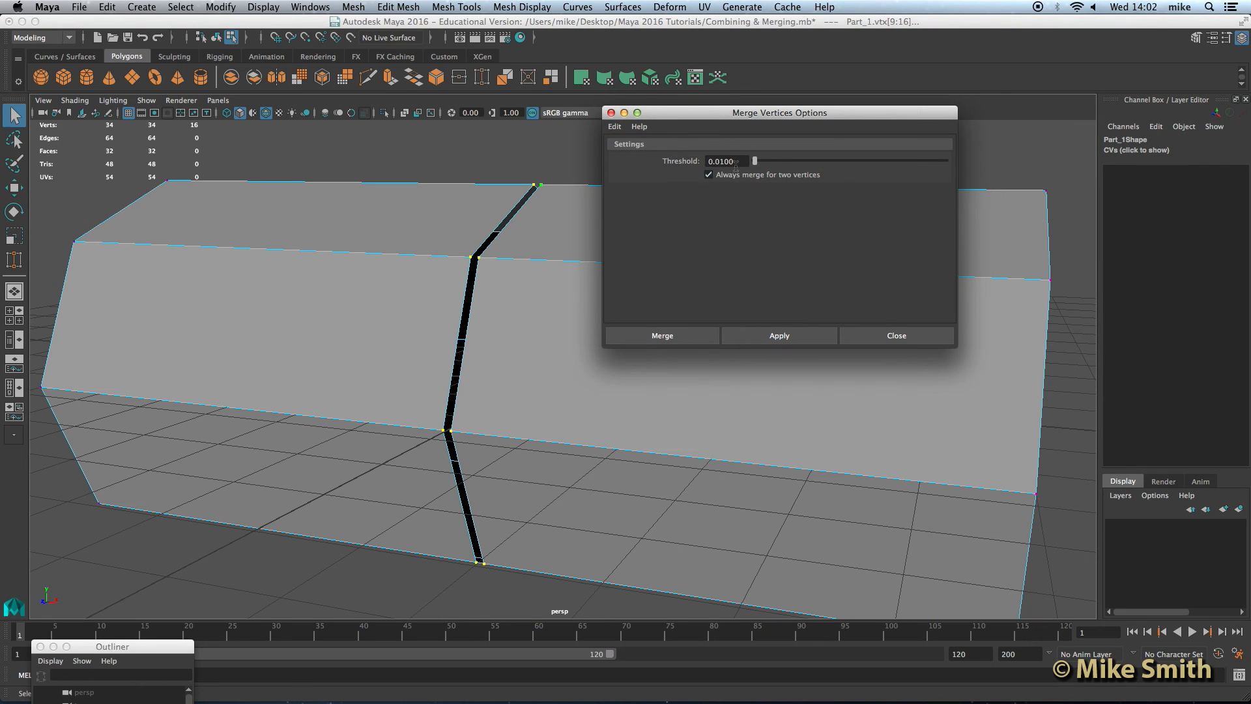
{"action": "left_click", "coordinate": [775, 338]}
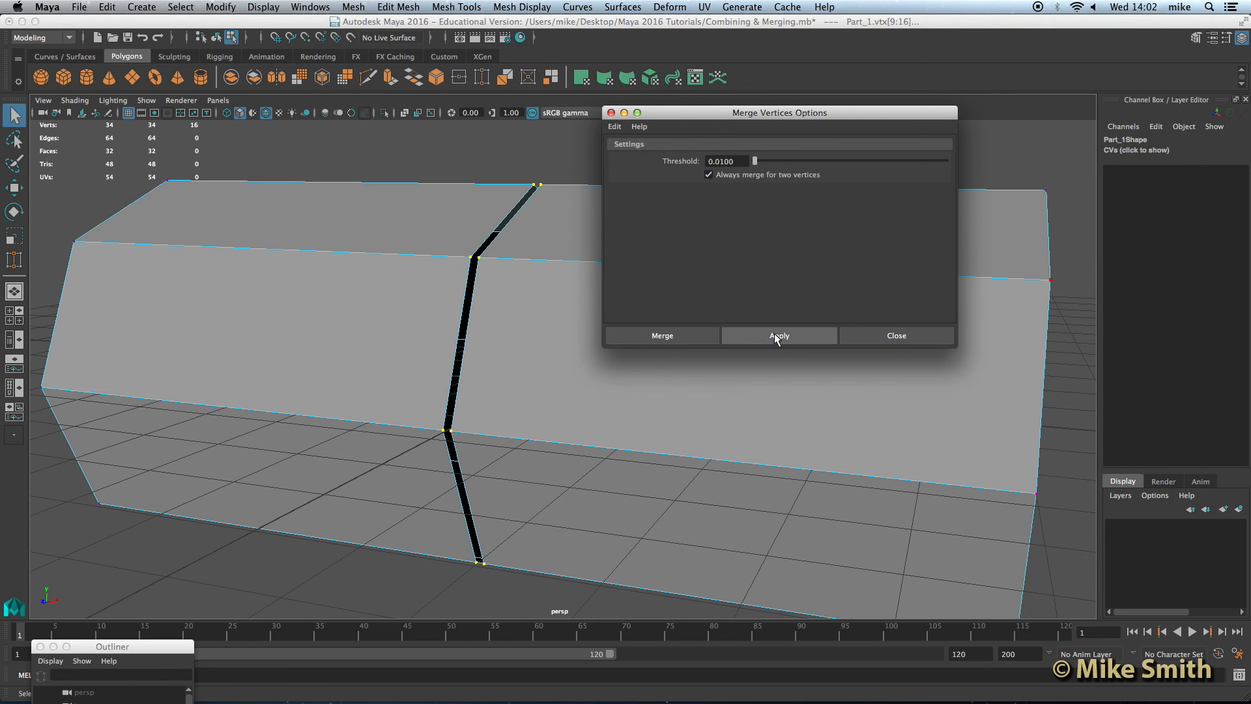
{"action": "left_click_drag", "start_coordinate": [735, 161], "coordinate": [722, 162]}
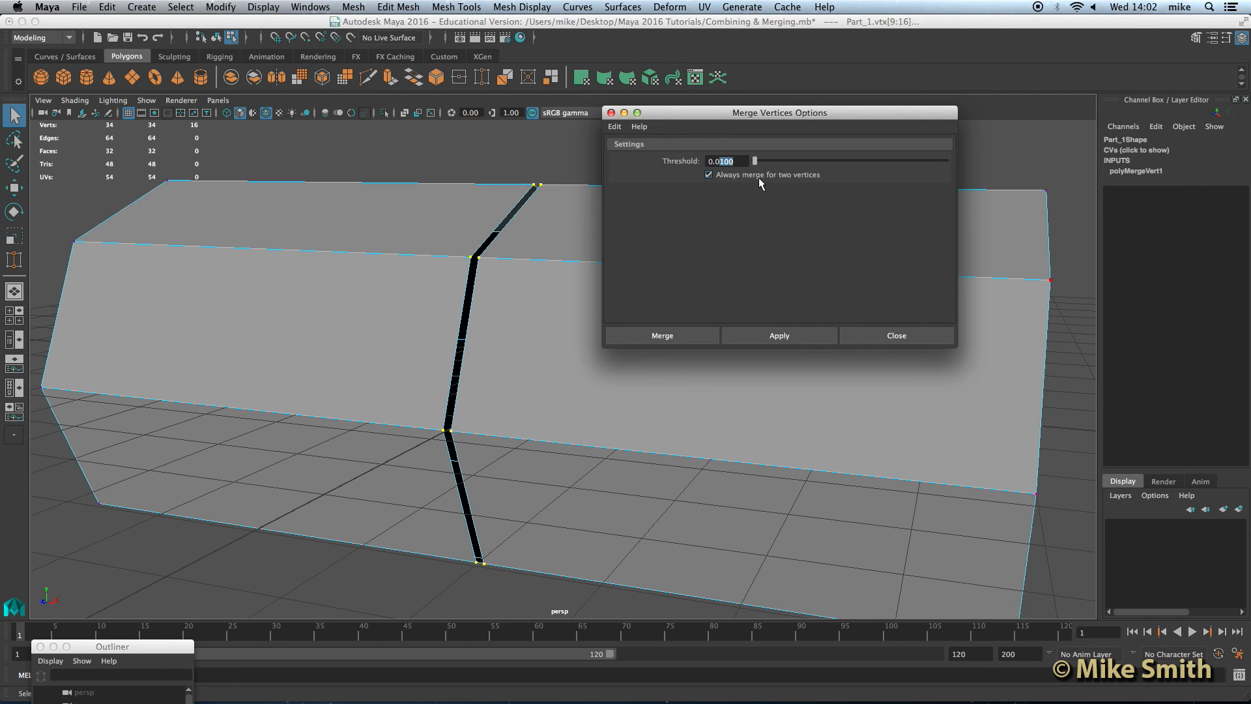
{"action": "type", "text": "5"}
{"action": "left_click", "coordinate": [775, 334]}
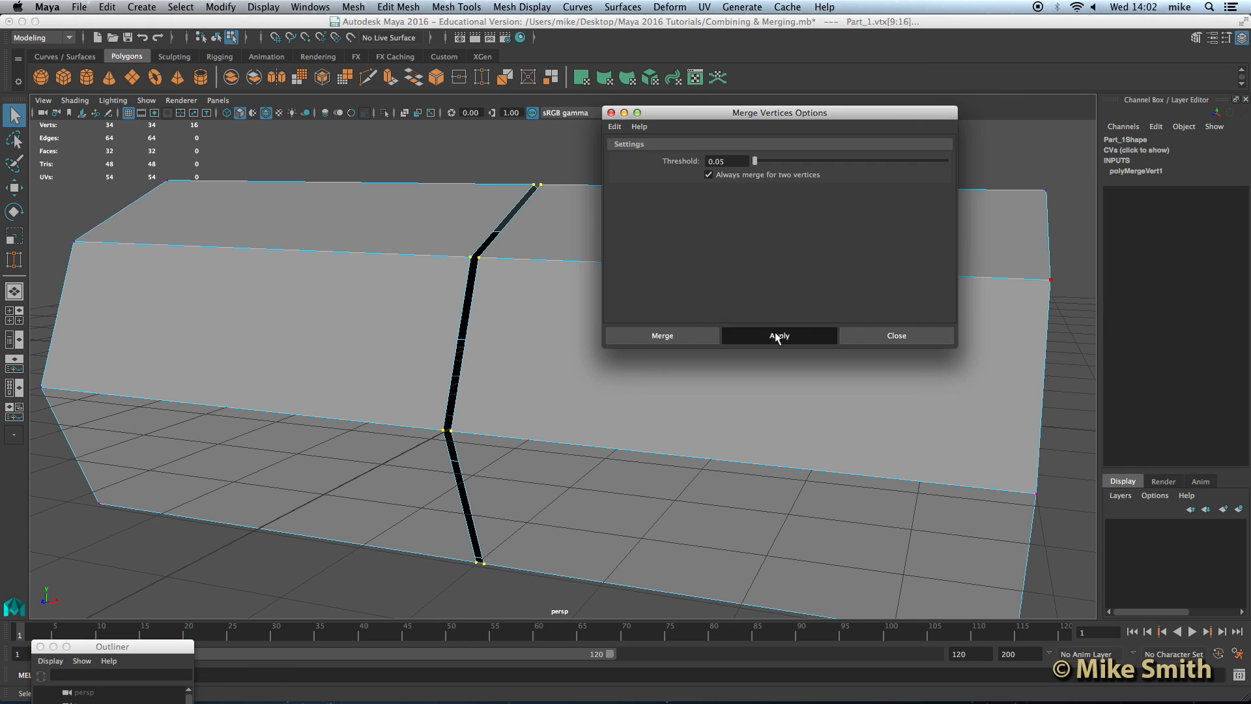
{"action": "double_click", "coordinate": [718, 162]}
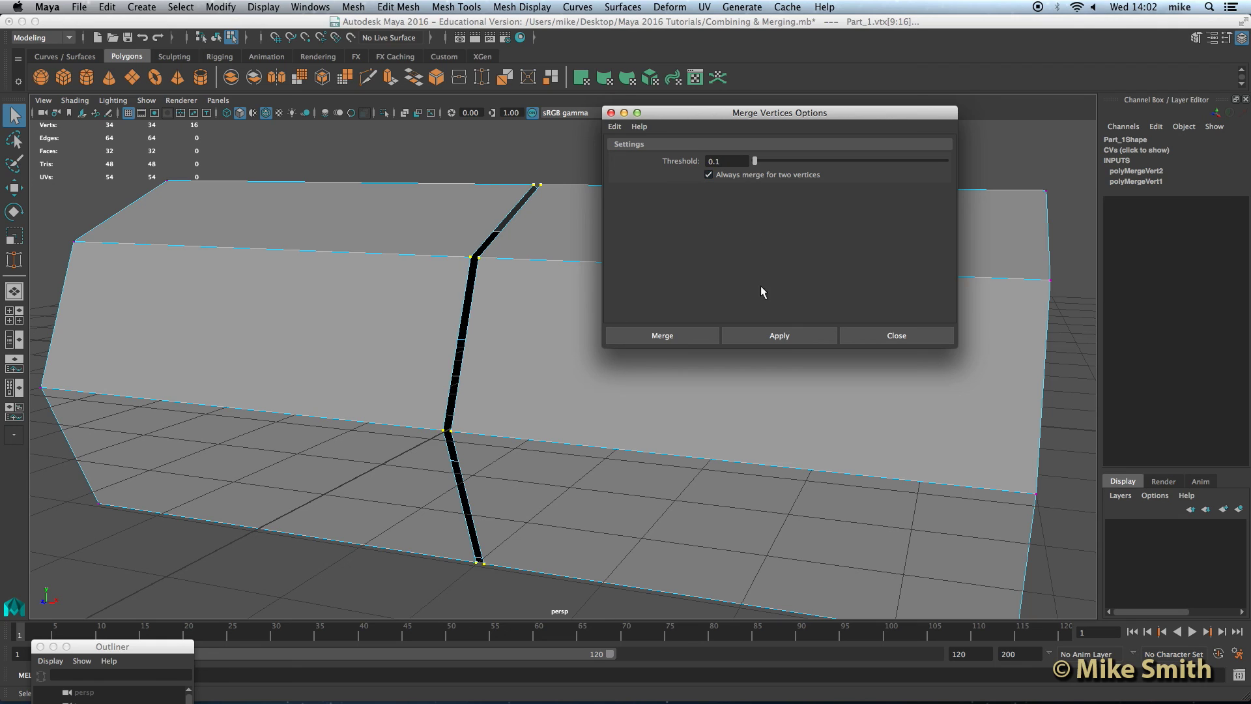
{"action": "left_click", "coordinate": [778, 335]}
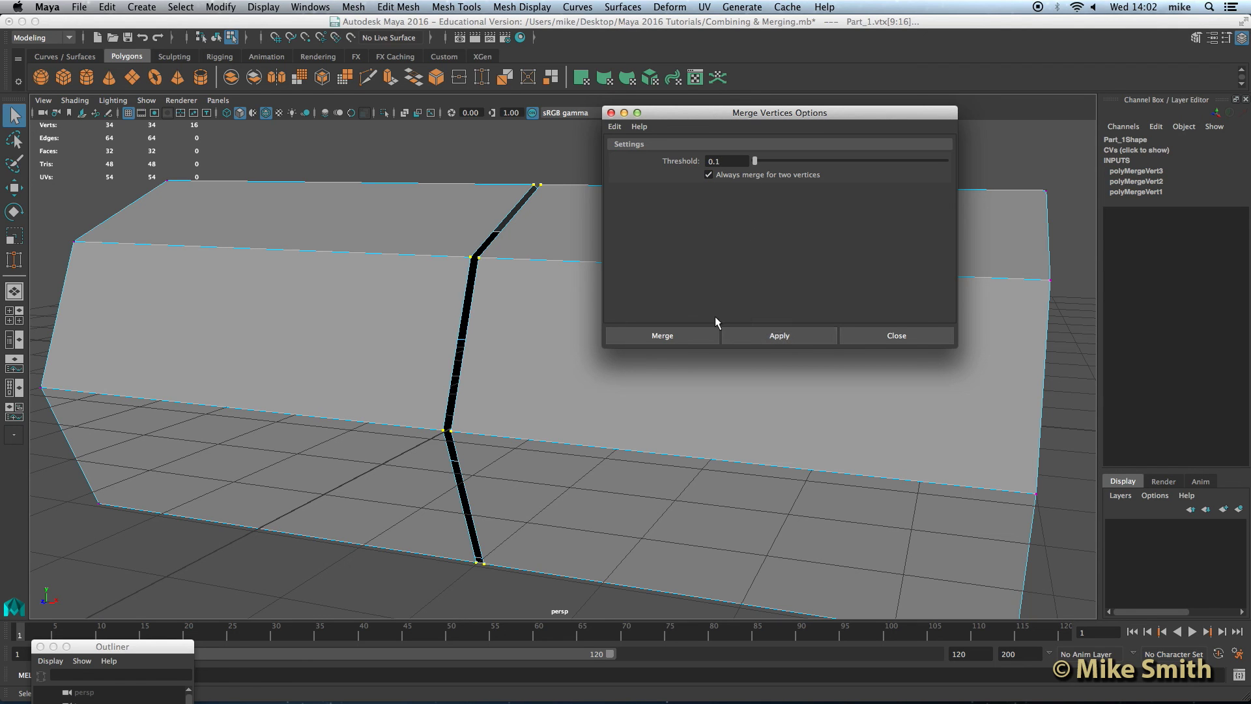
Merge the rim vertices across the gap with a threshold of 0.2, and close the merge options
{"action": "double_click", "coordinate": [717, 161]}
{"action": "type", "text": "0.2"}
{"action": "left_click", "coordinate": [780, 335]}
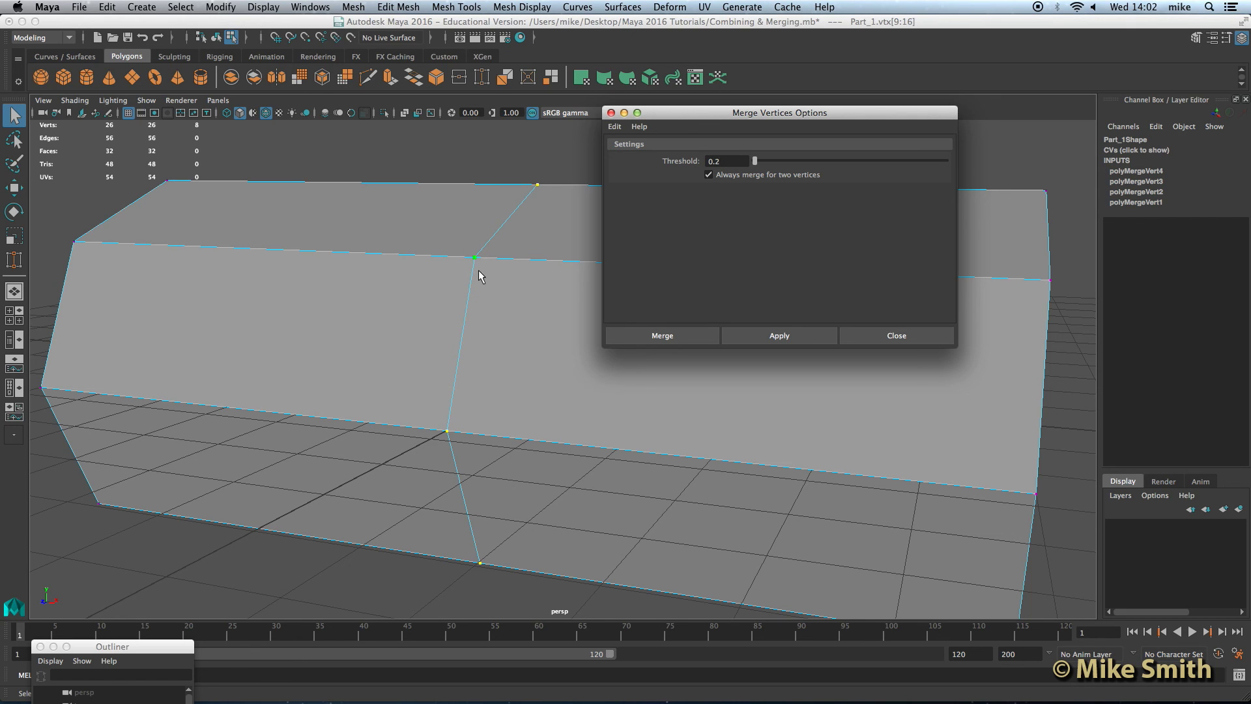
{"action": "left_click_drag", "start_coordinate": [665, 115], "coordinate": [914, 190]}
{"action": "left_click", "coordinate": [860, 188]}
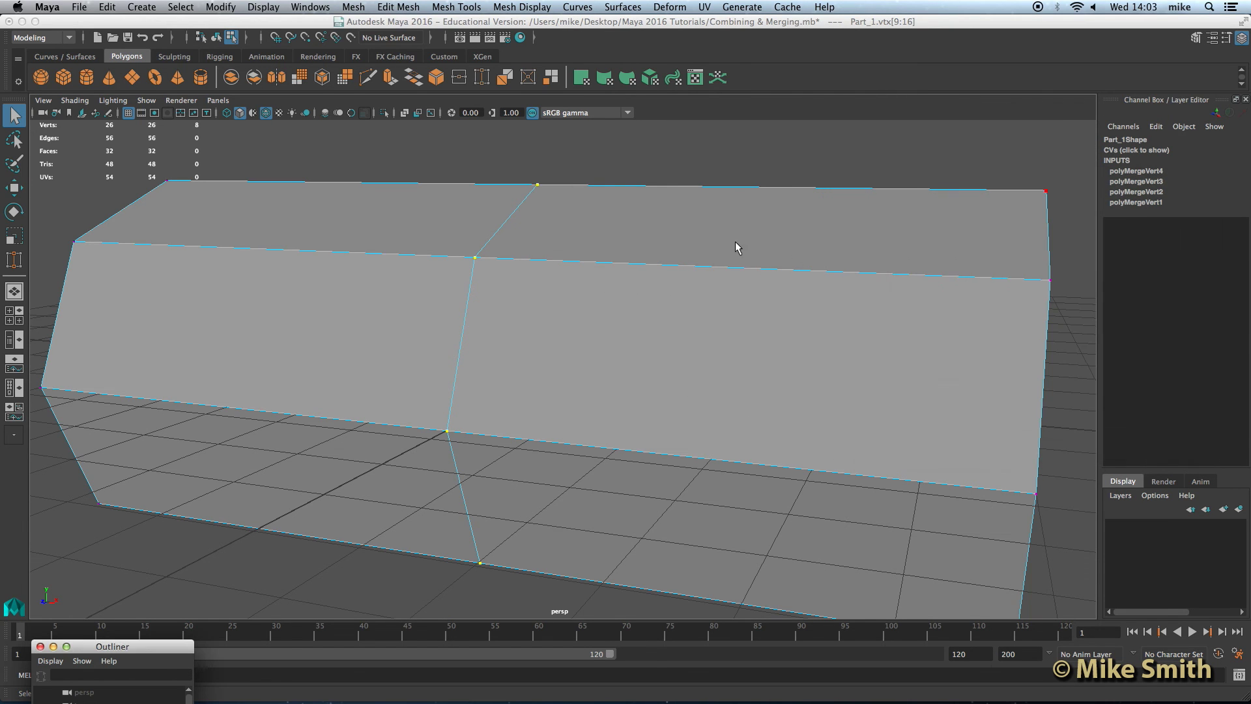
Select the edge loop running around the middle seam in edge mode and remove it with Delete Edge/Vertex
{"action": "scroll", "coordinate": [549, 314], "scroll_direction": "down", "scroll_amount": 3}
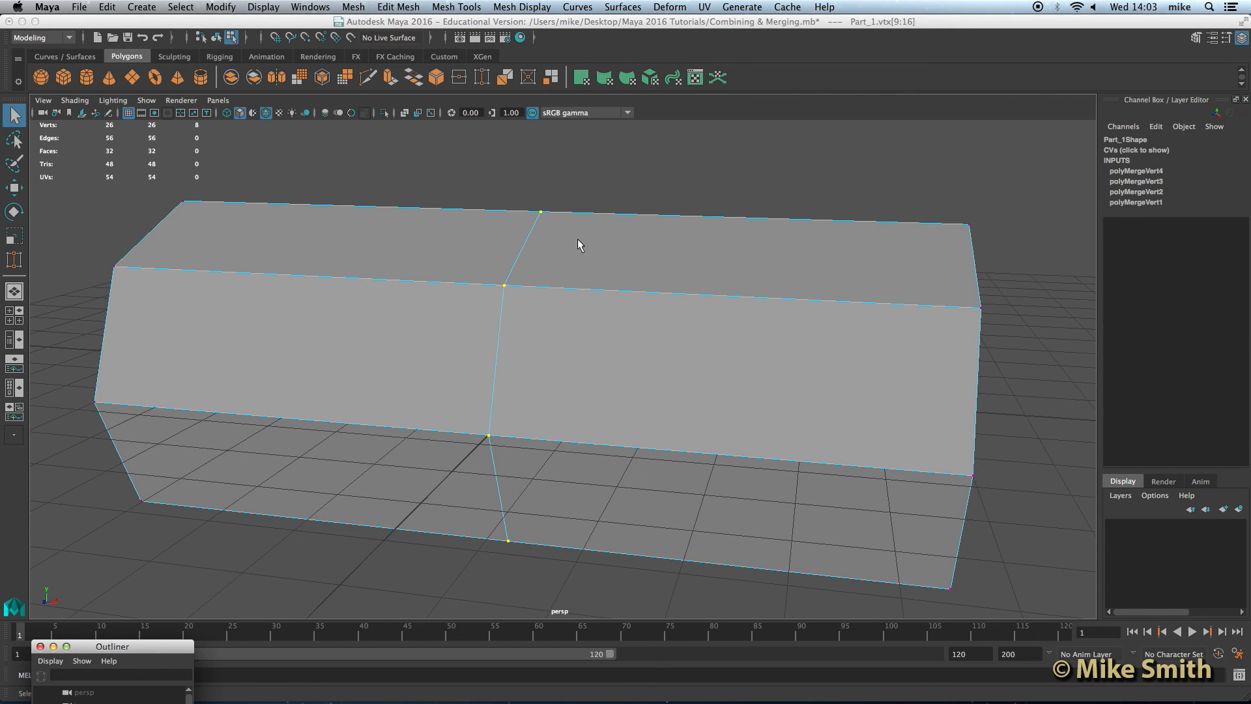
{"action": "right_click_drag", "start_coordinate": [505, 249], "coordinate": [506, 213]}
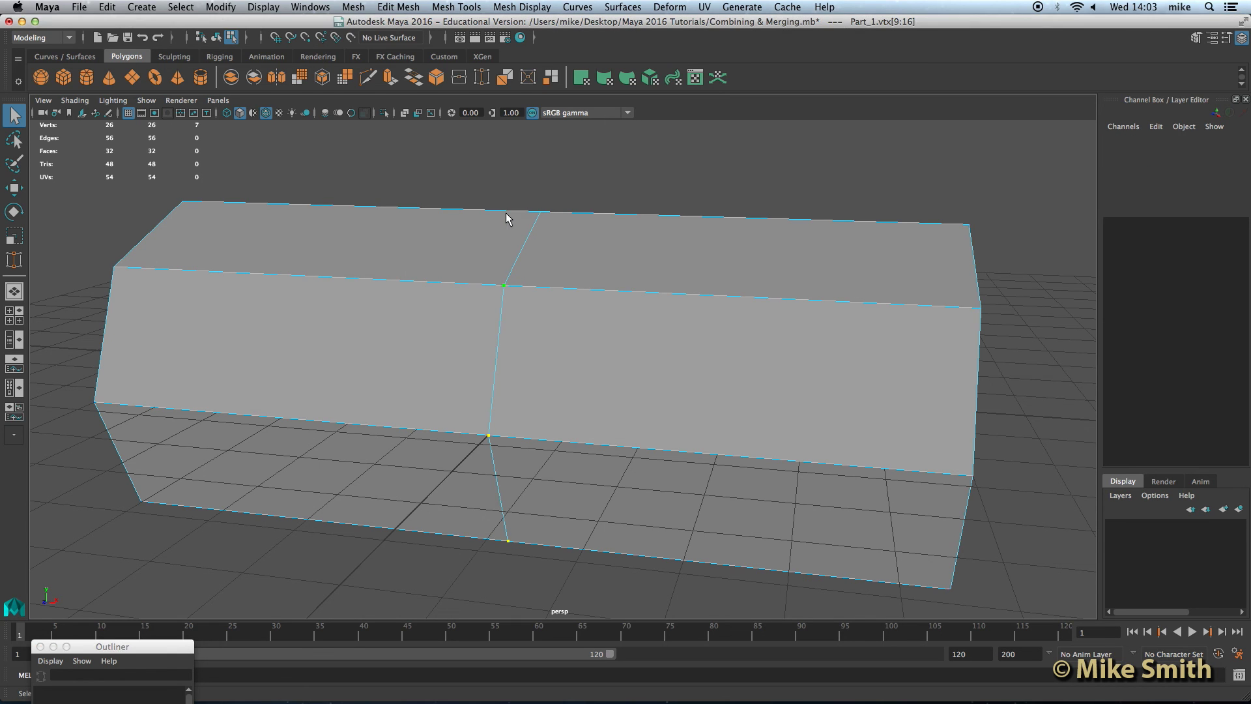
{"action": "double_click", "coordinate": [499, 337]}
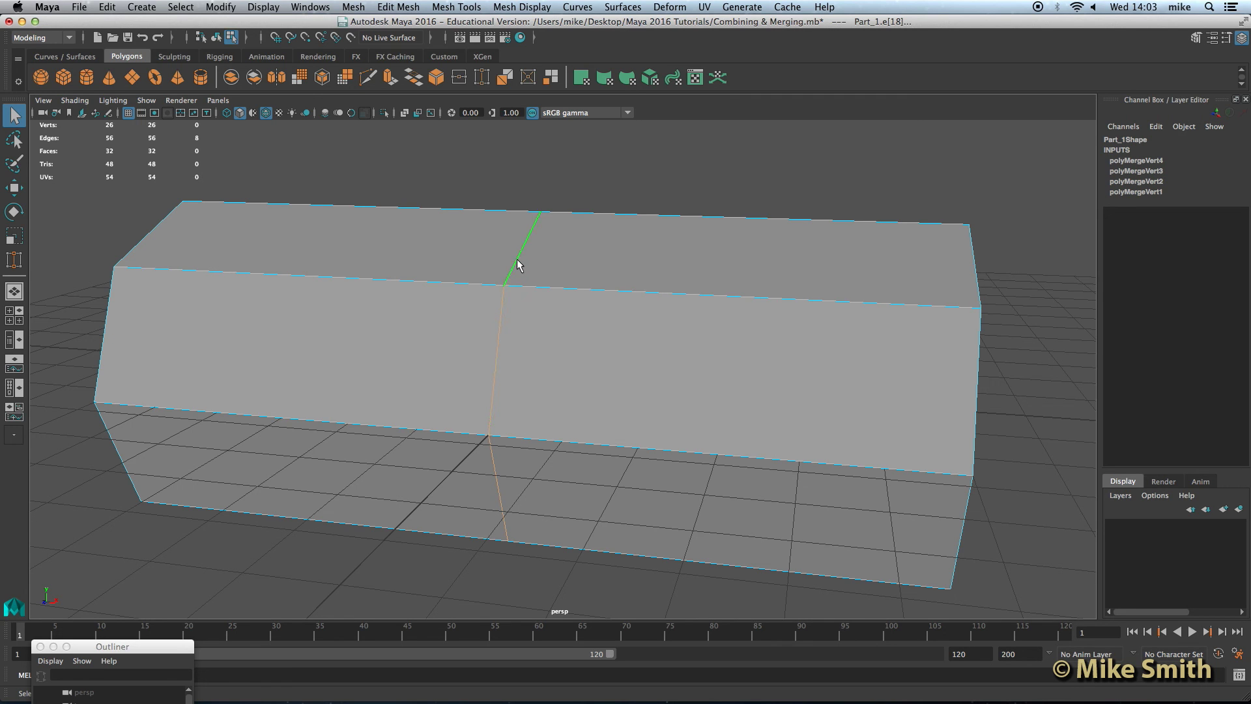
{"action": "left_click", "coordinate": [396, 7]}
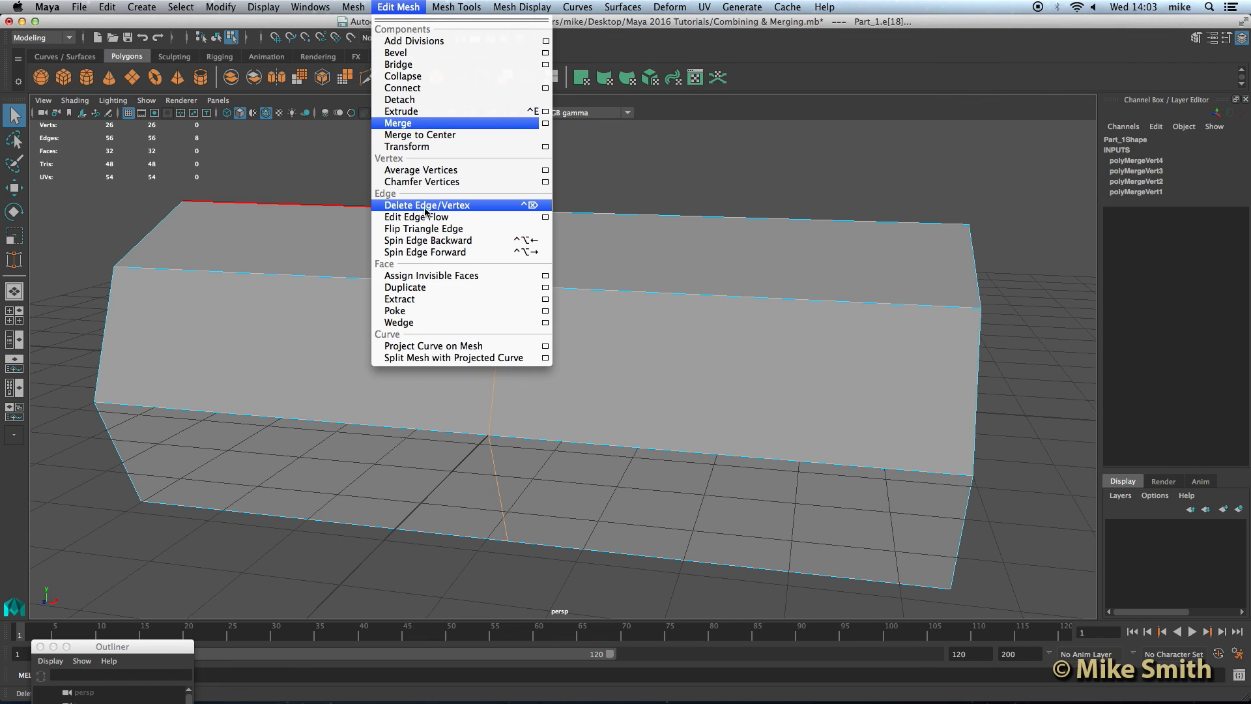
{"action": "left_click", "coordinate": [456, 207]}
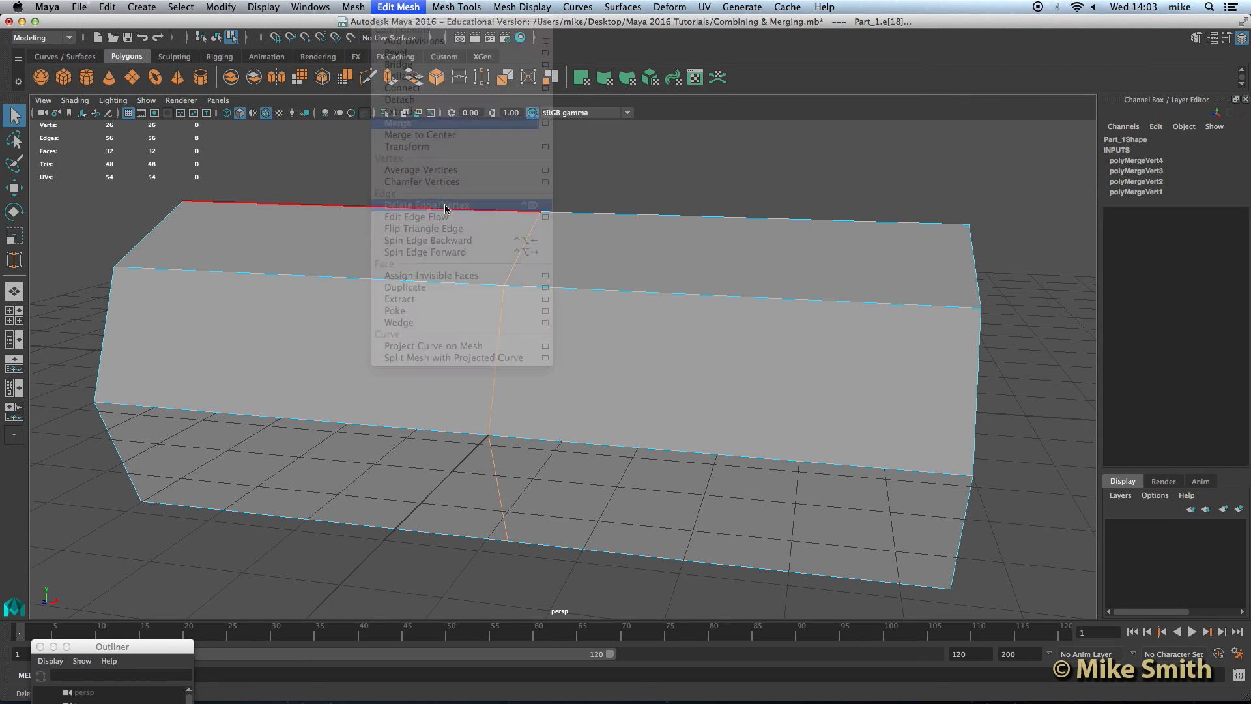